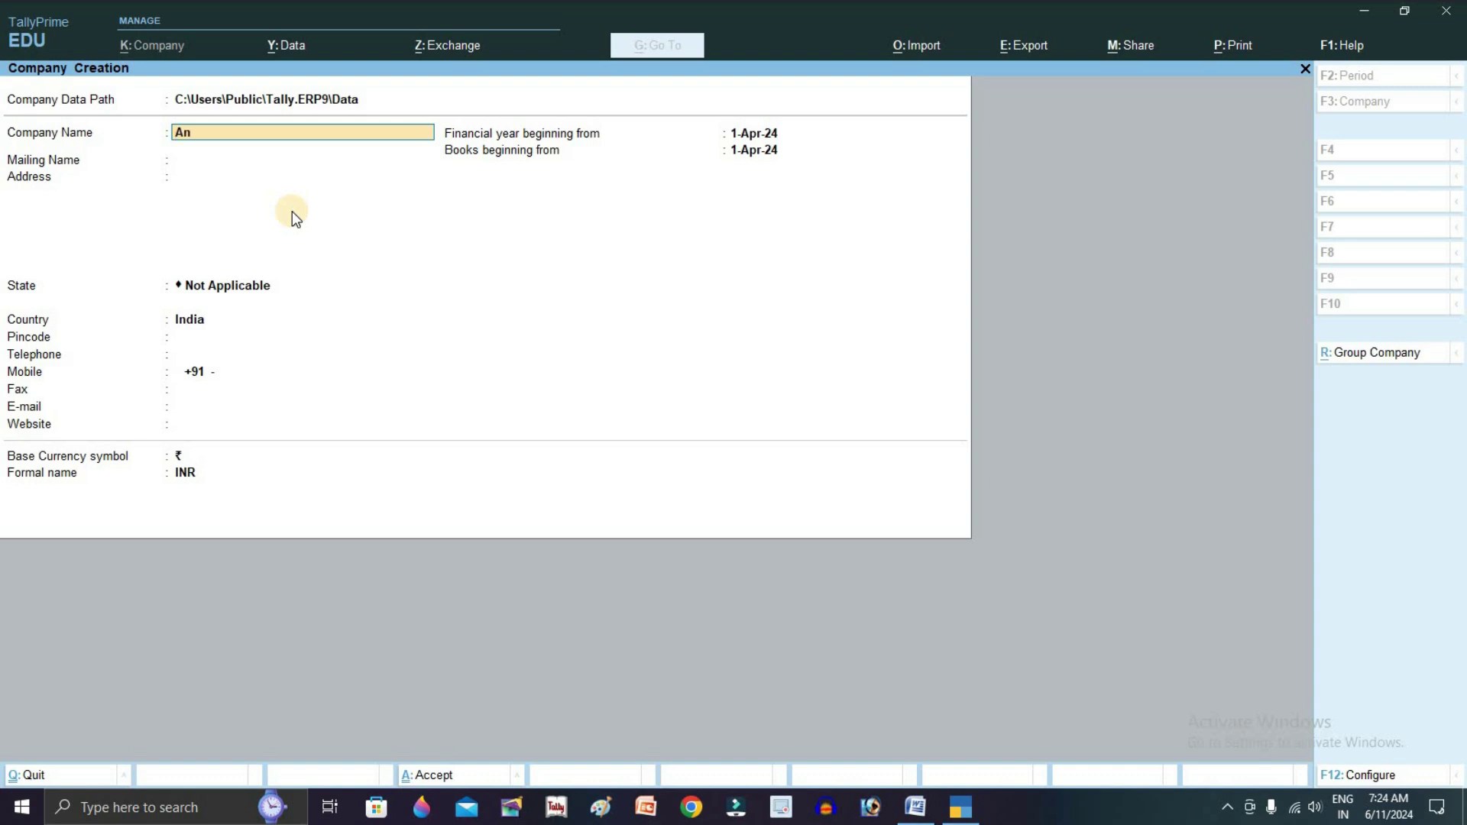
Create the company Anil Traders with its two-line address and state Chhattisgarh, accepting default features
type("il Traders")
key("Return")
key("Return")
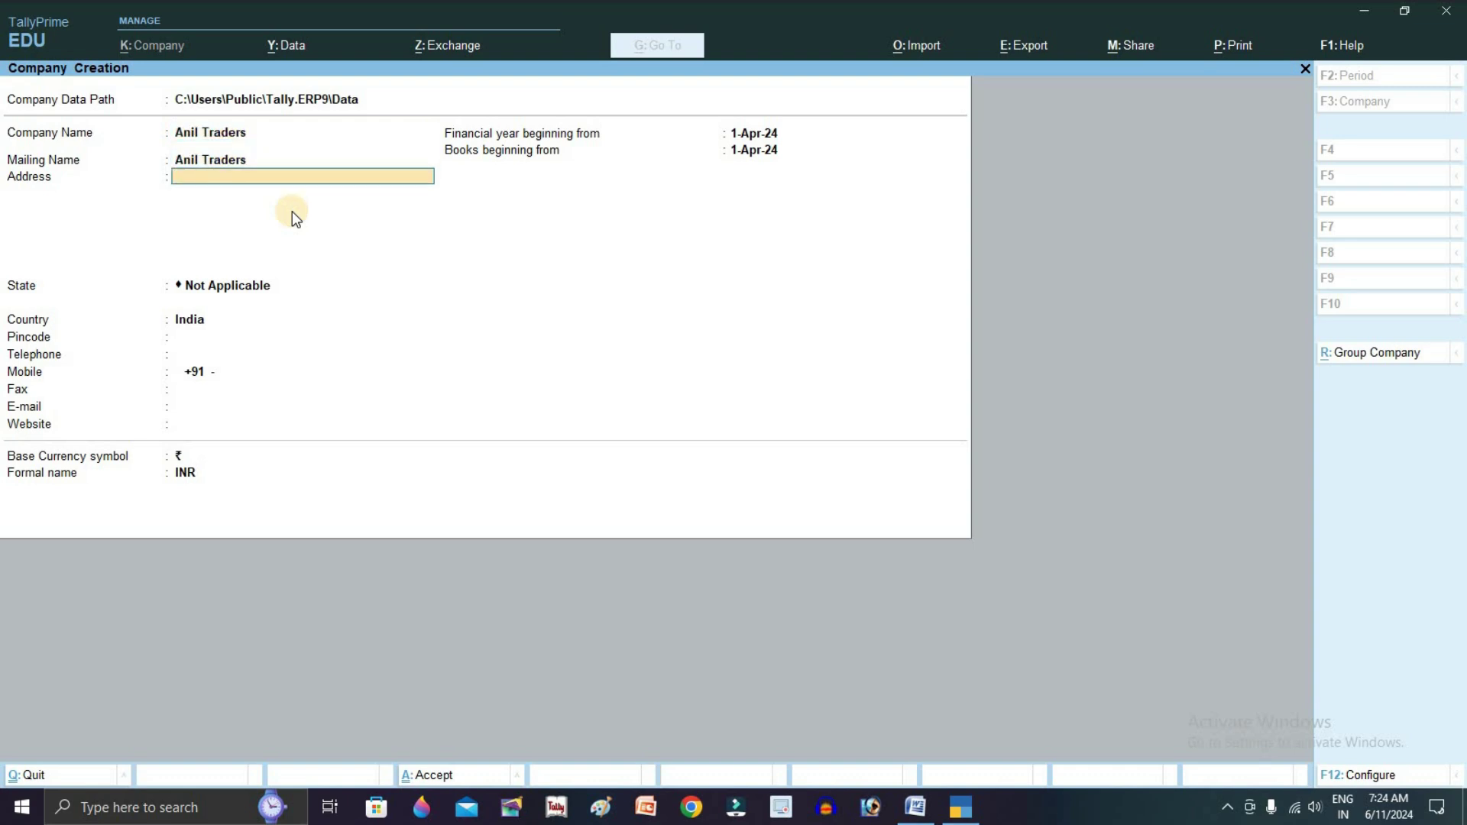
type("Main Road")
key("Return")
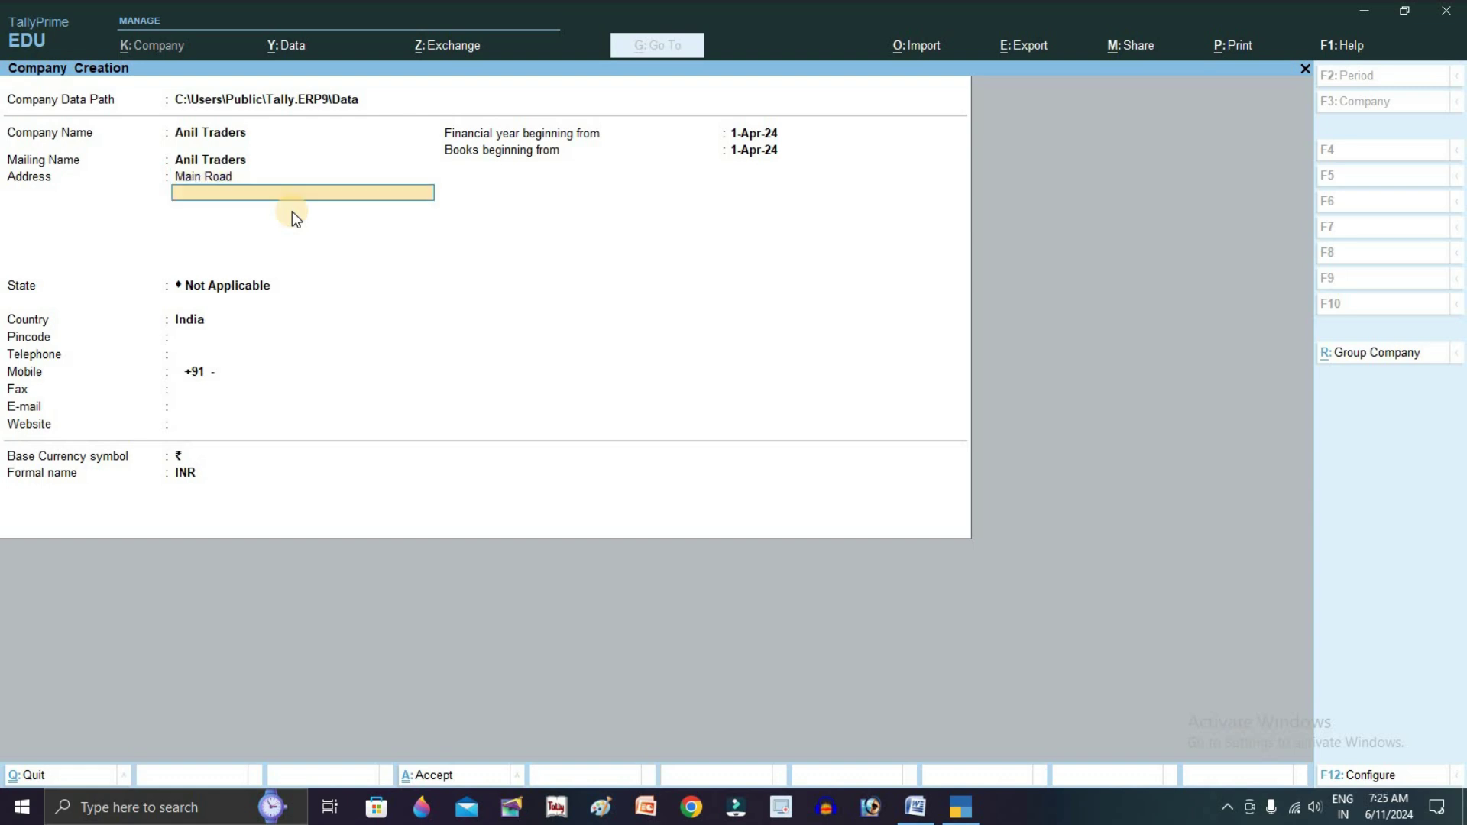
type("Bilaspur")
key("Return")
key("Return")
type("Chh")
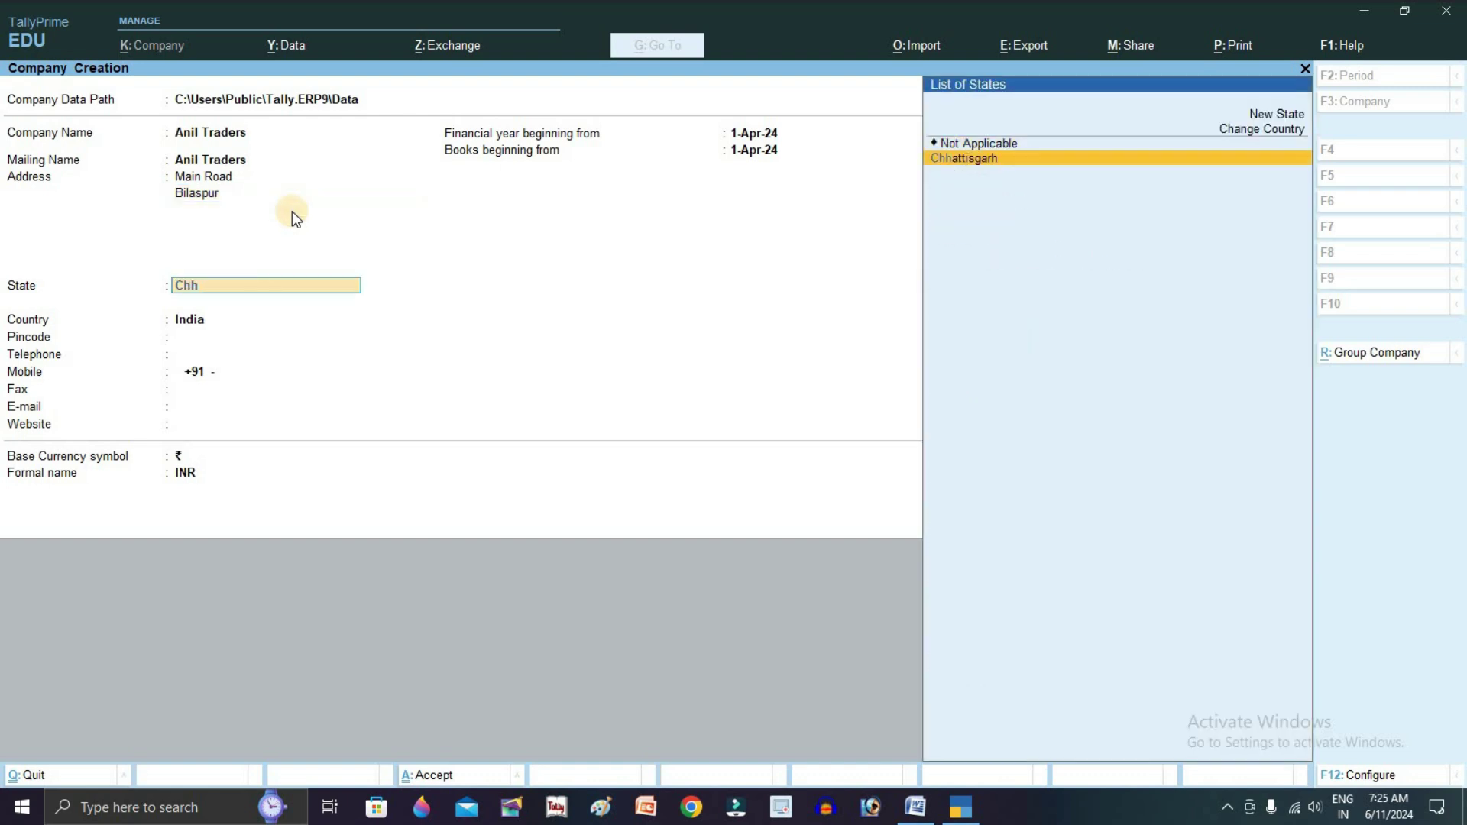
key("Return")
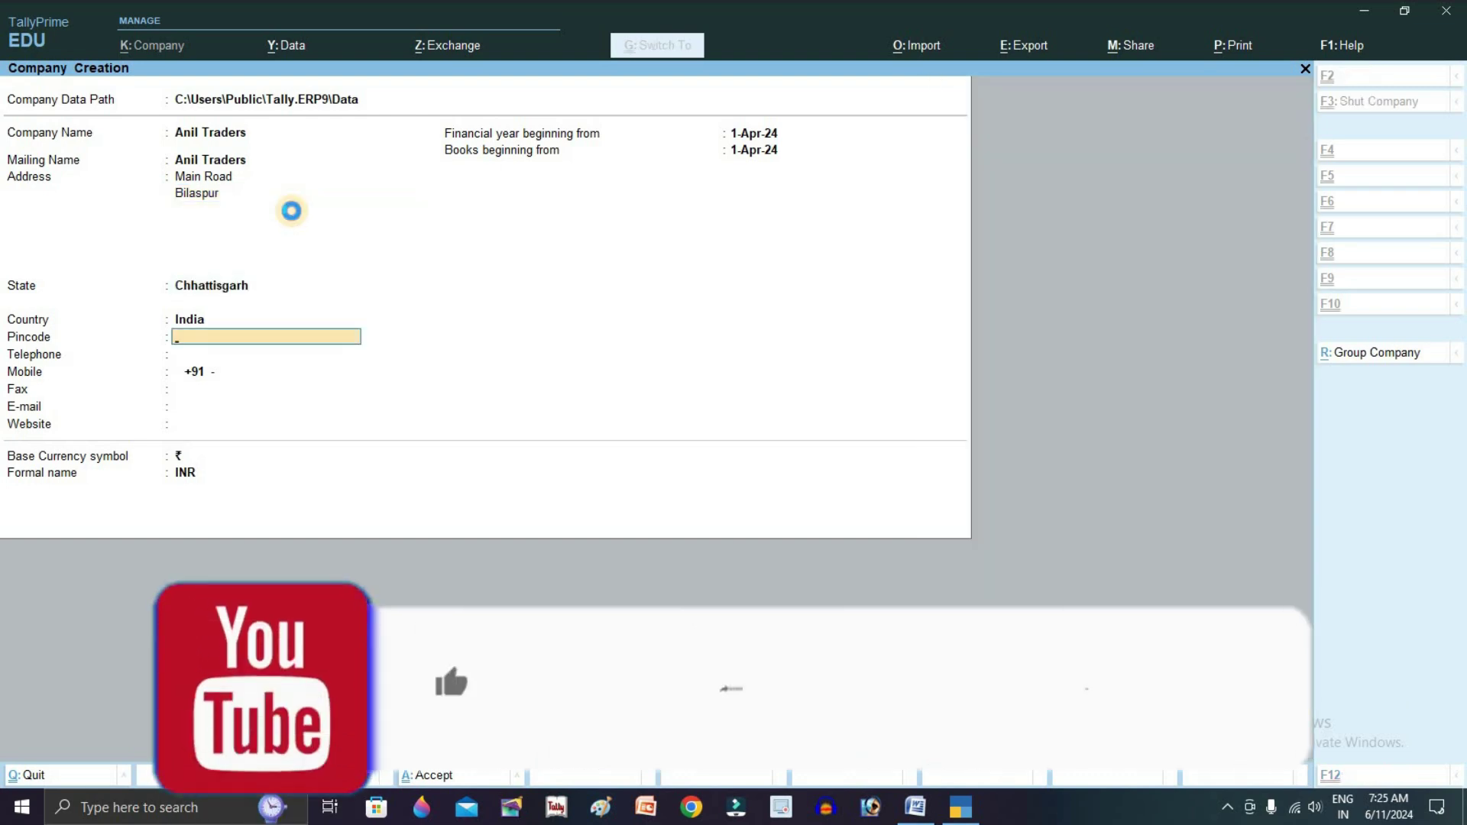
key("ctrl+a")
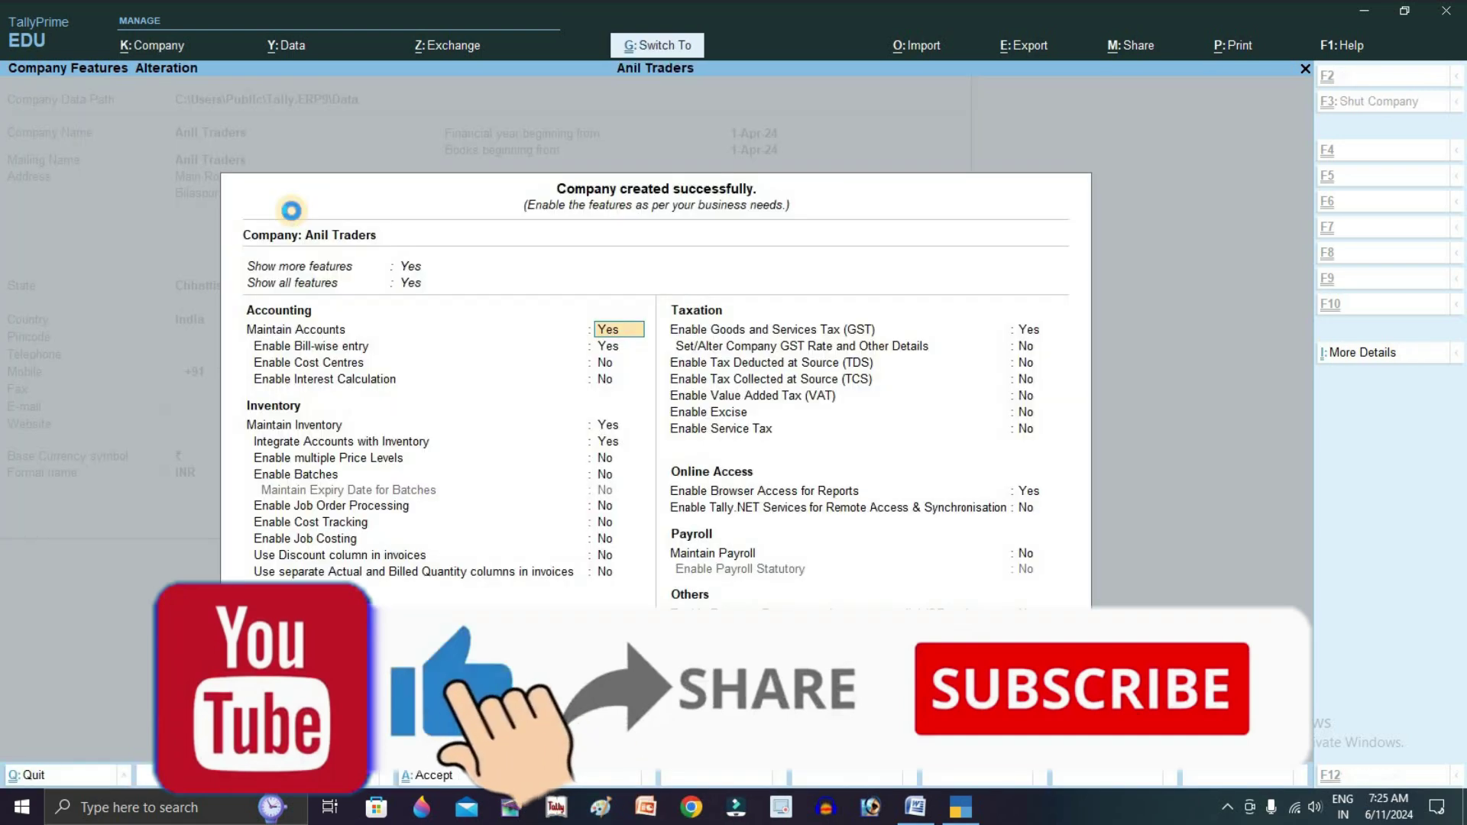
key("ctrl+a")
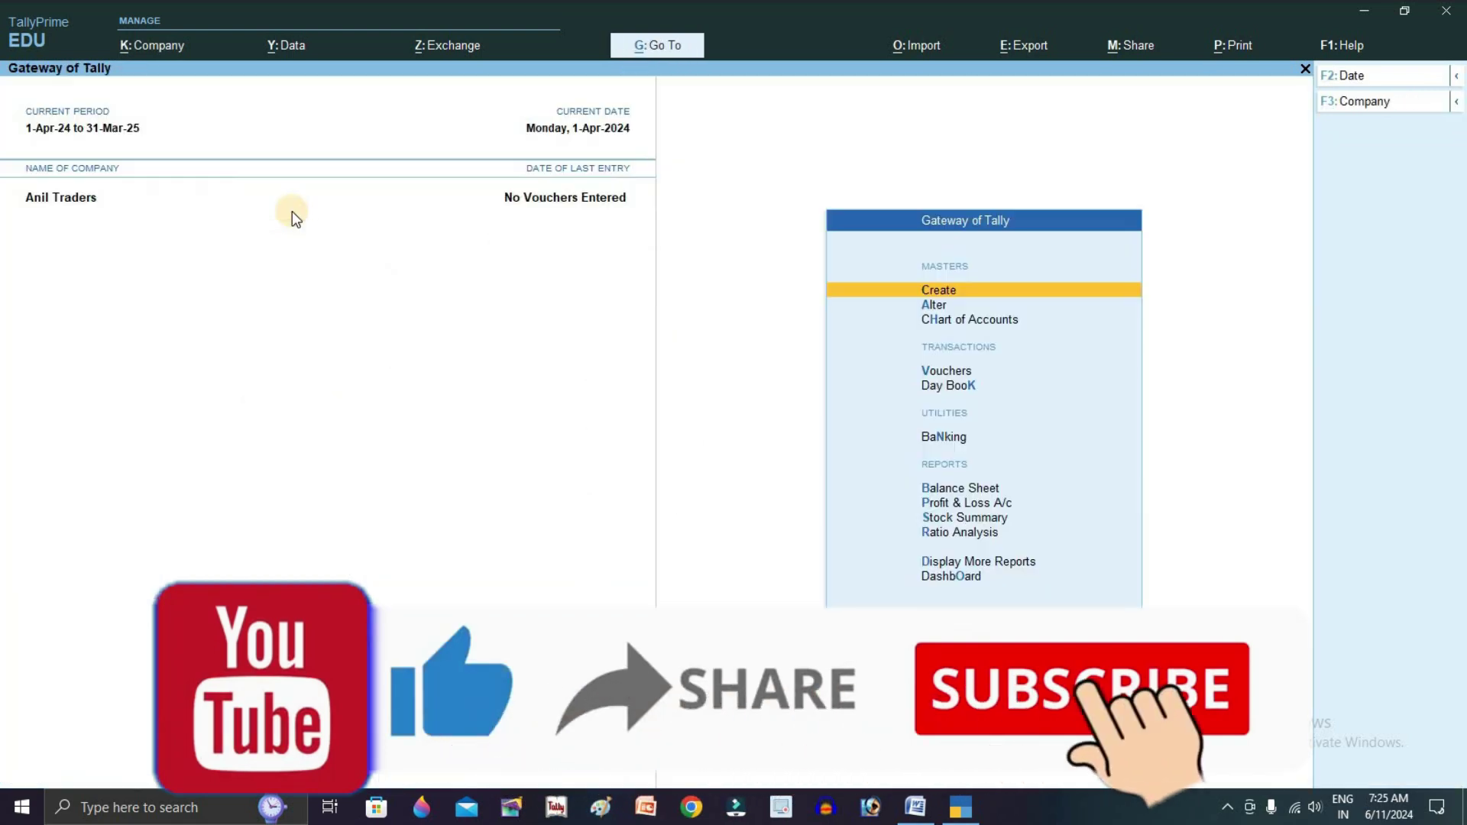
Create the Capital A/c ledger under Capital Account
key("Return")
key("Down")
key("Return")
type("Capital a")
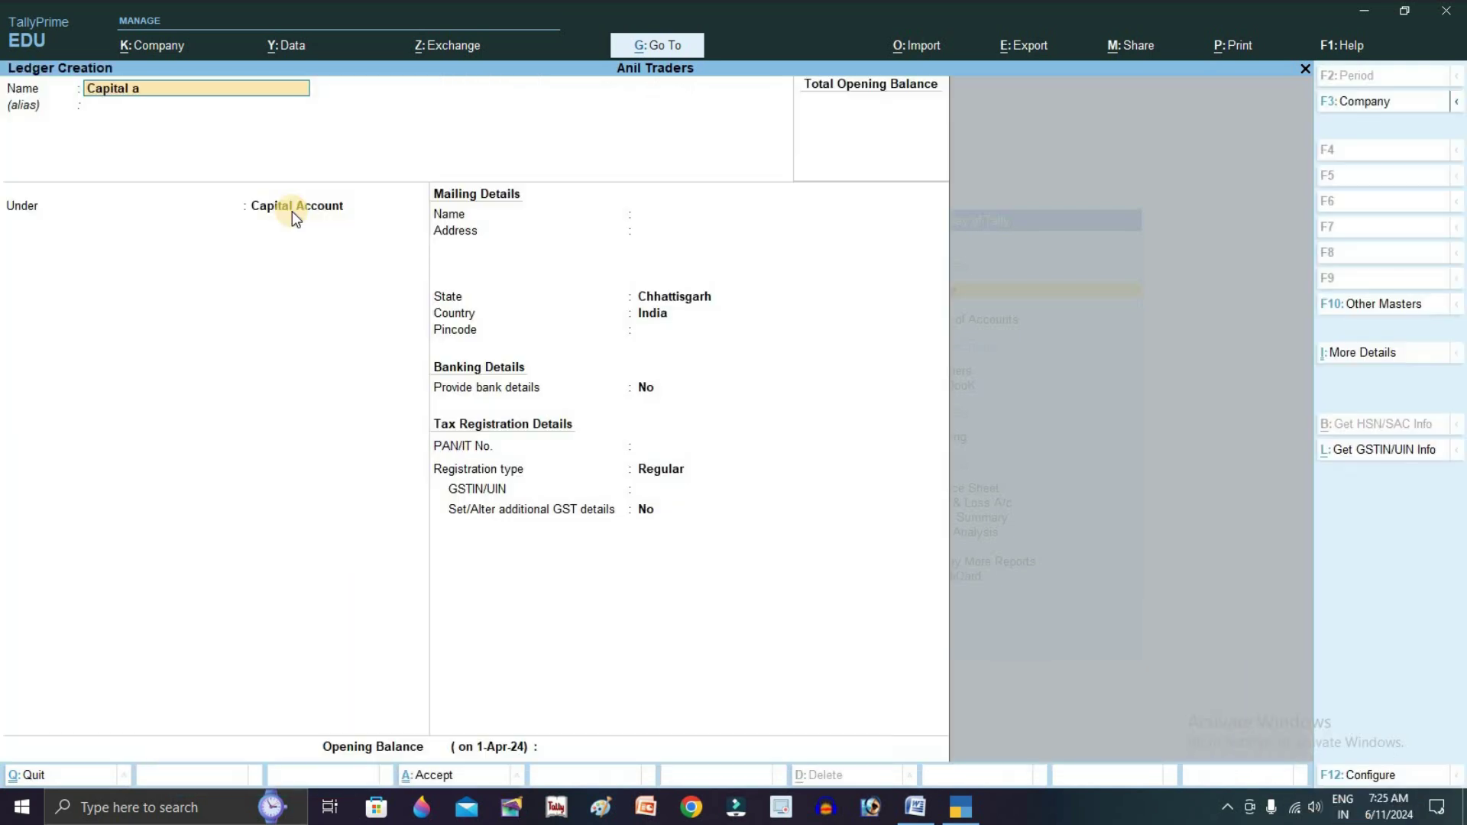
type("/c")
key("Return")
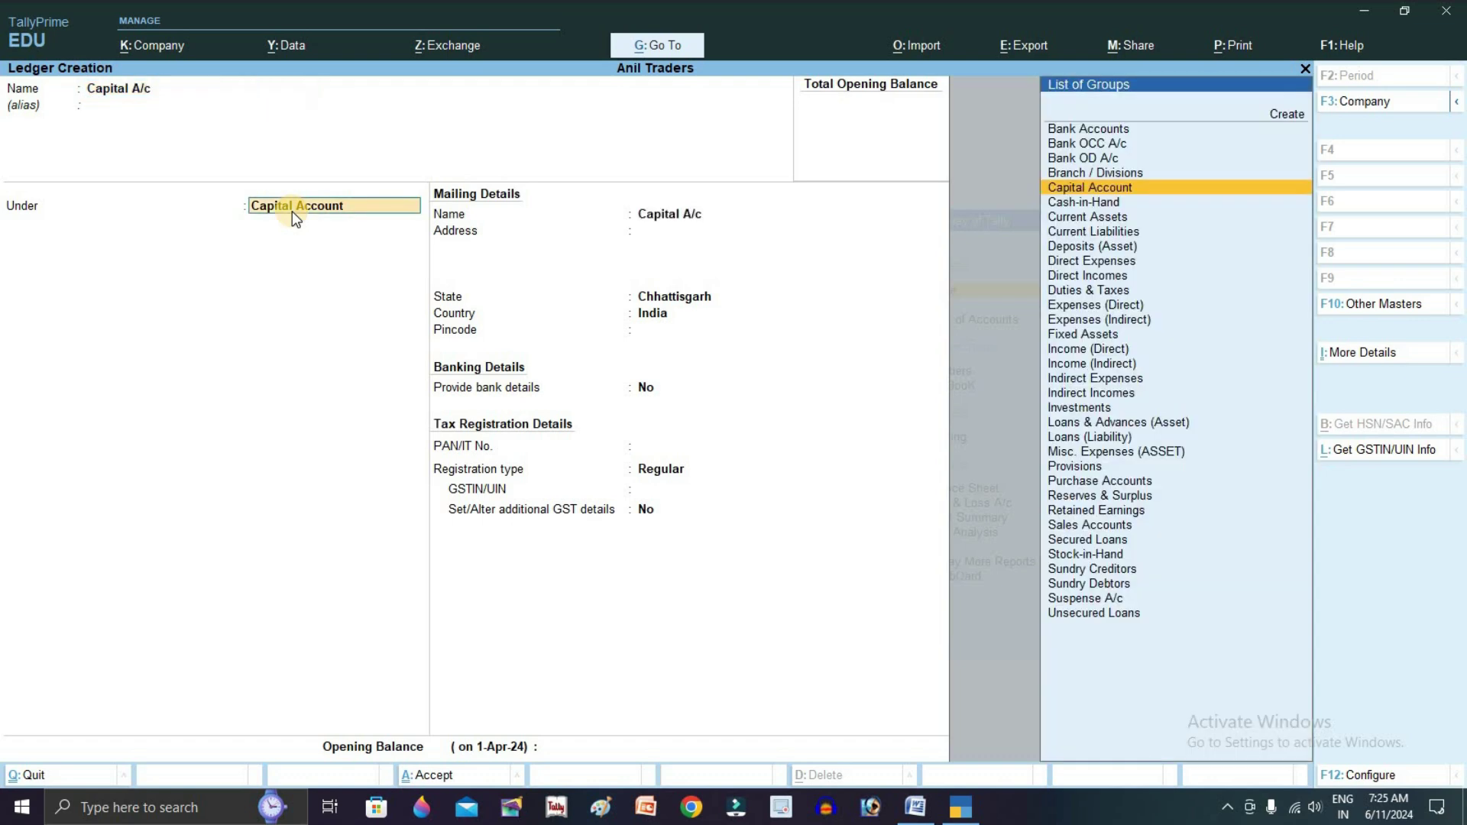
key("ctrl+a")
Create Bank A/c under Bank Accounts with its account number and branch Bilaspur
key("BackSpace")
key("BackSpace")
key("BackSpace")
key("Return")
key("Return")
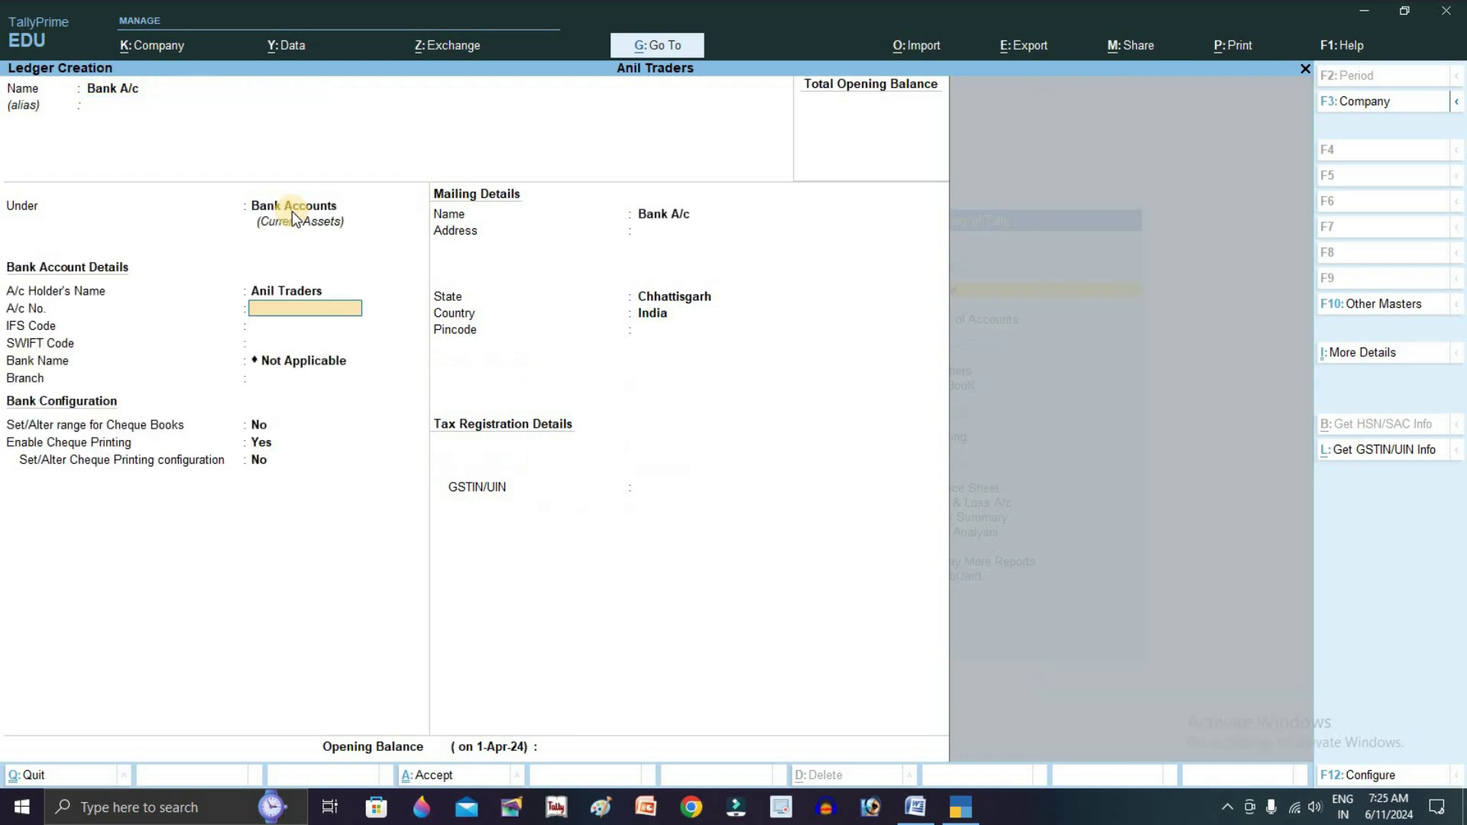
key("Return")
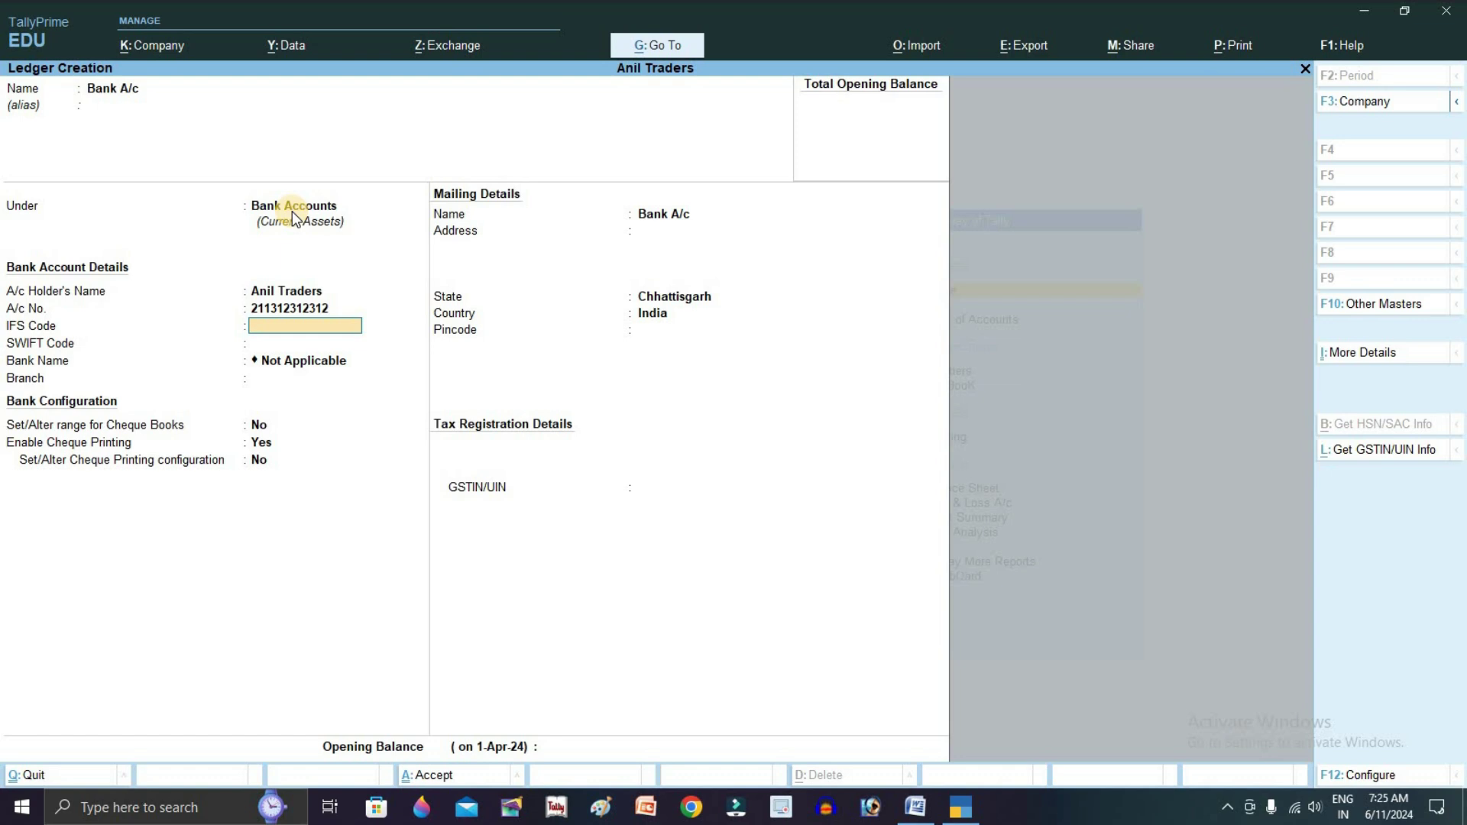
key("Return")
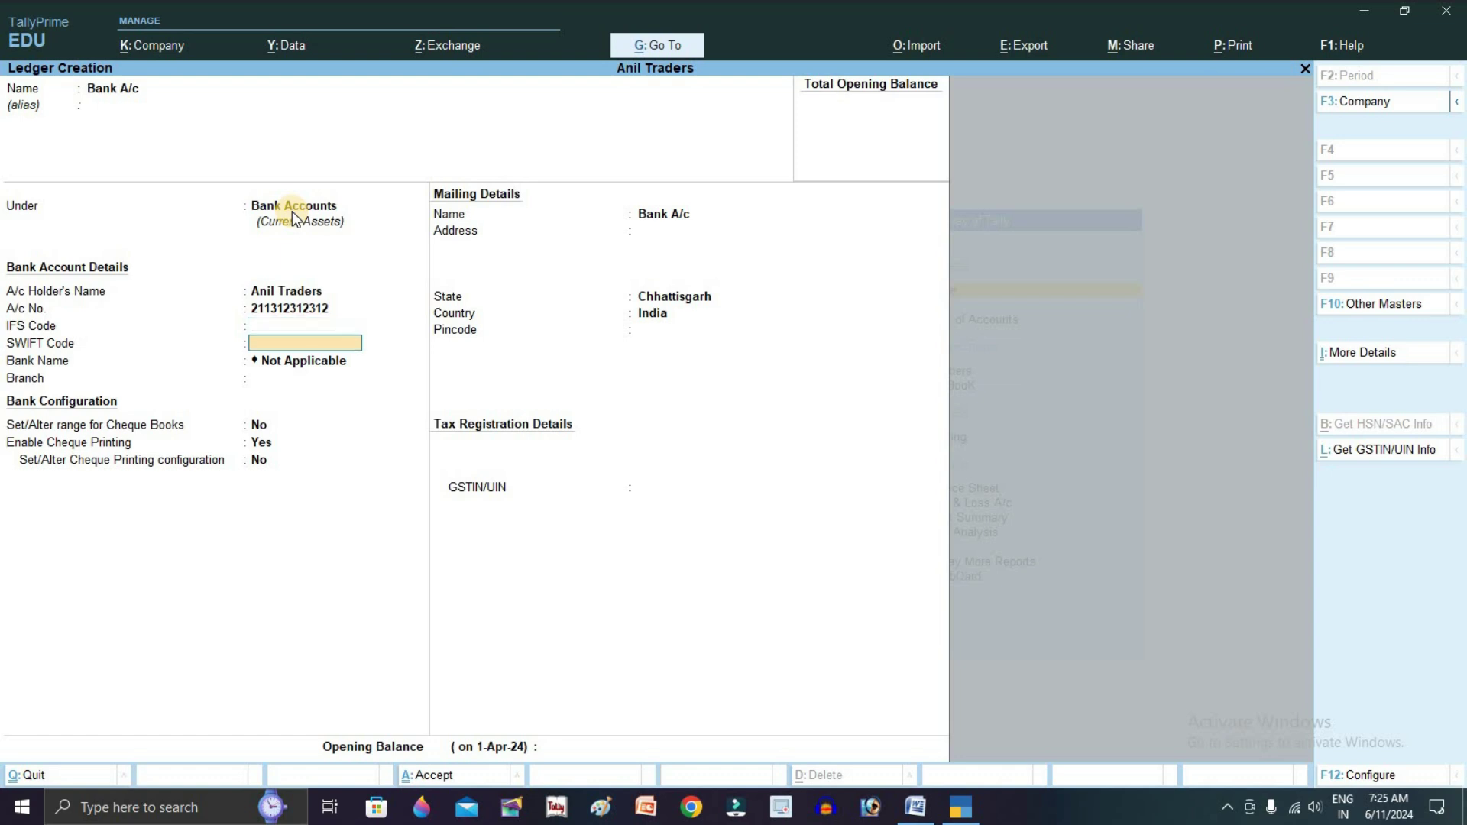
key("Return")
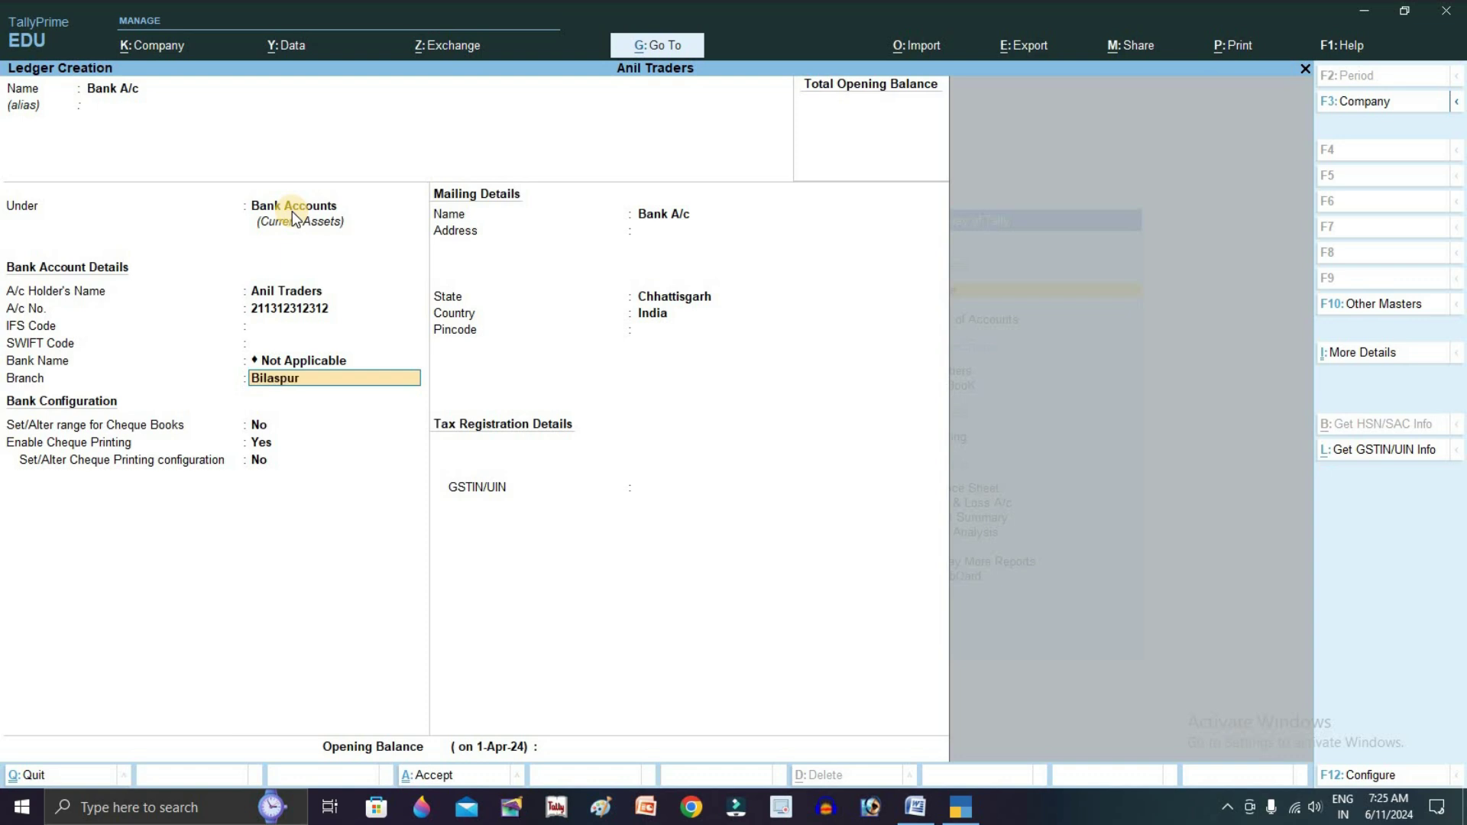
key("Return")
key("ctrl+a")
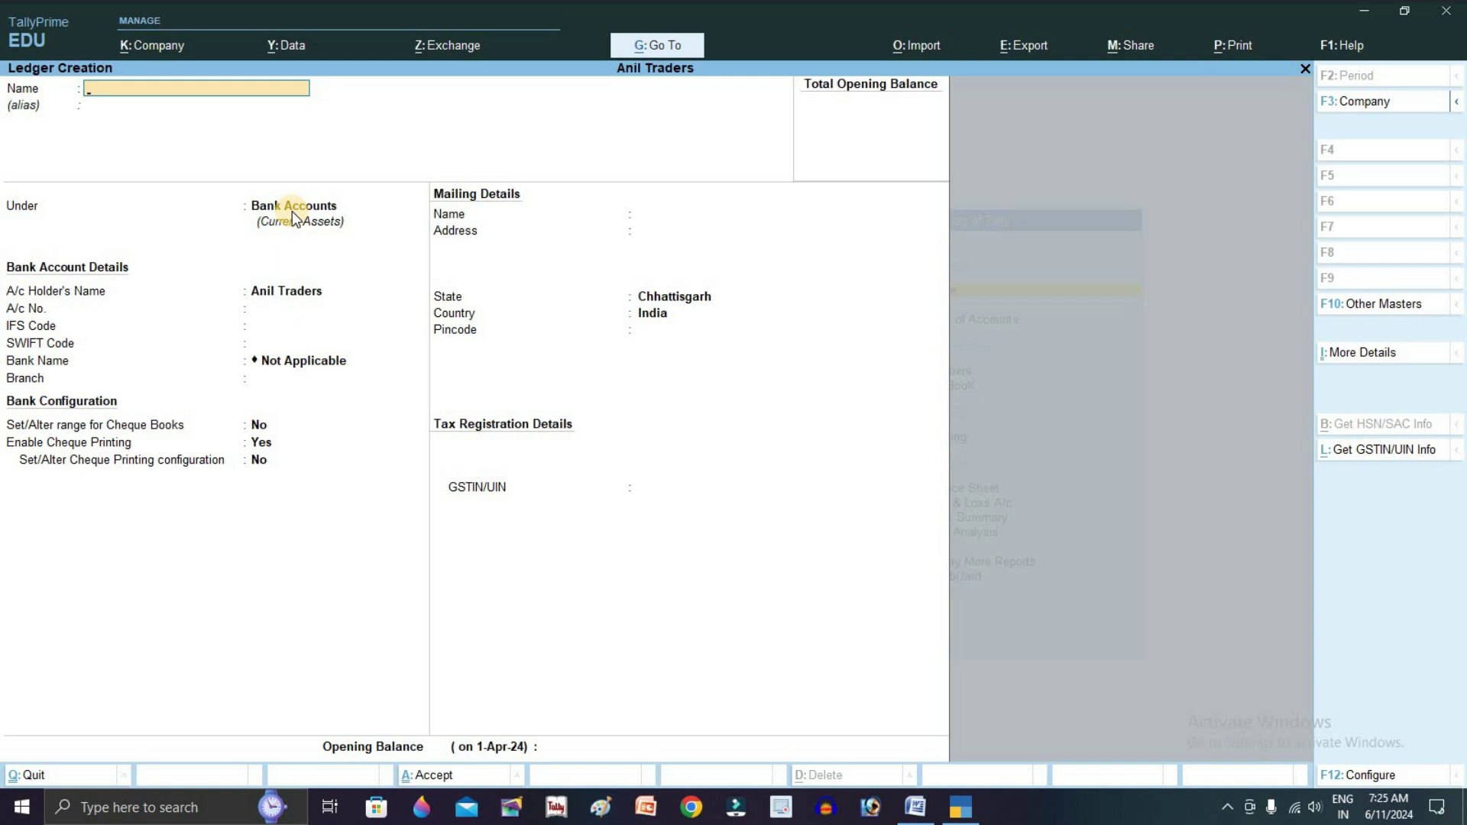
Create the Gagan Traders ledger under Sundry Creditors
type("Gagan Traders")
key("Return")
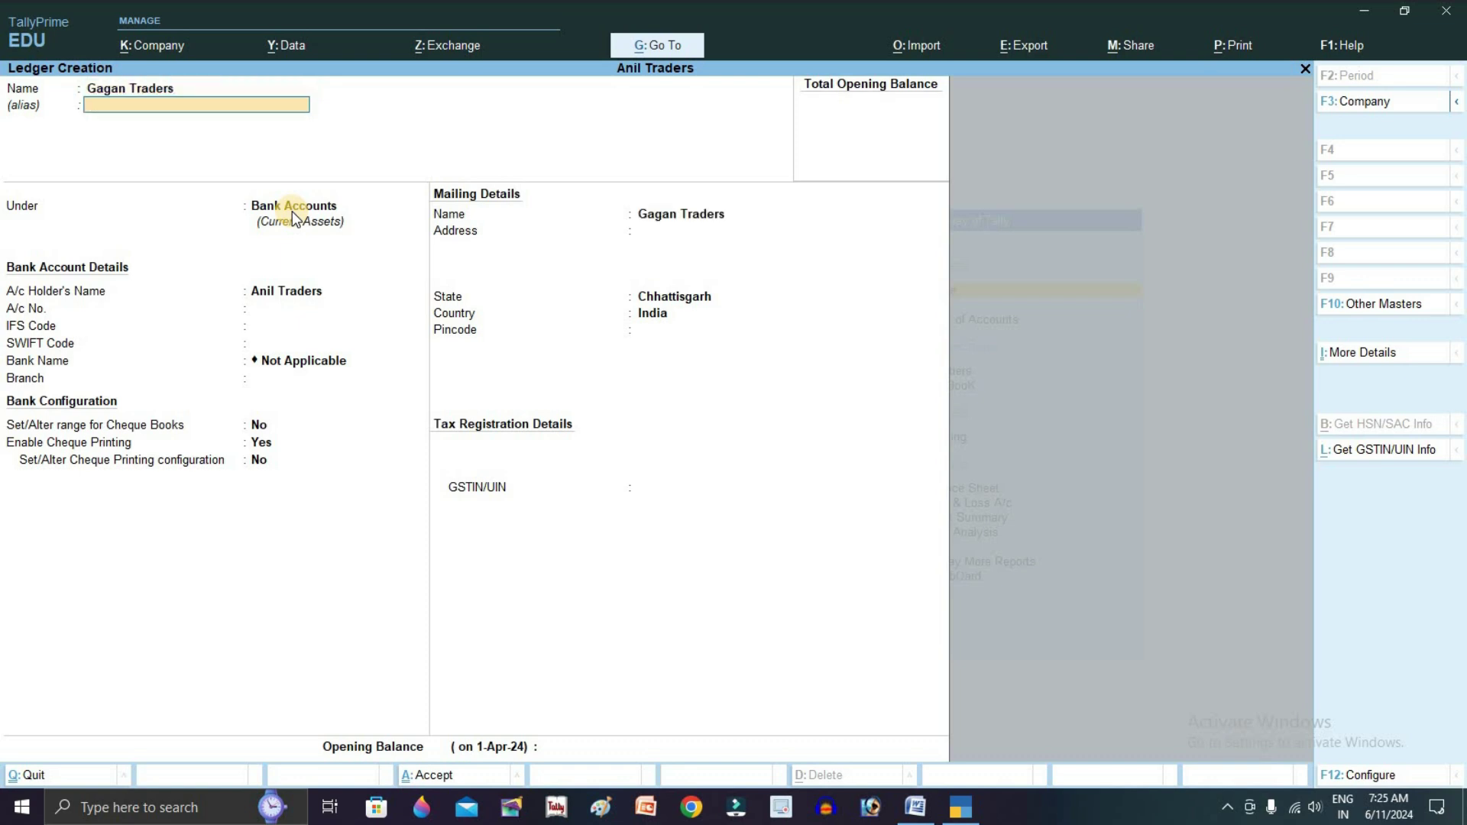
type("Su")
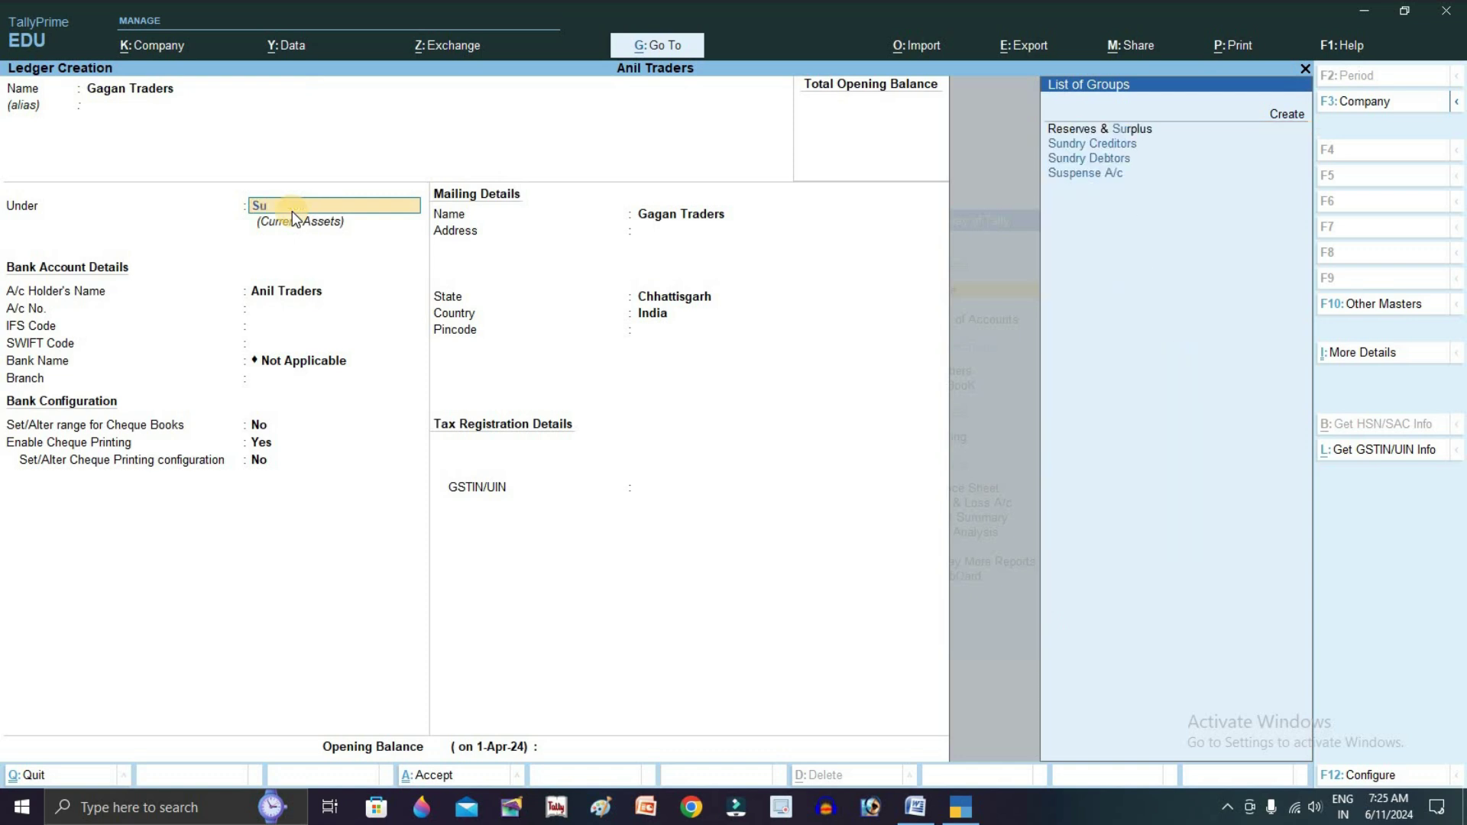
key("Return")
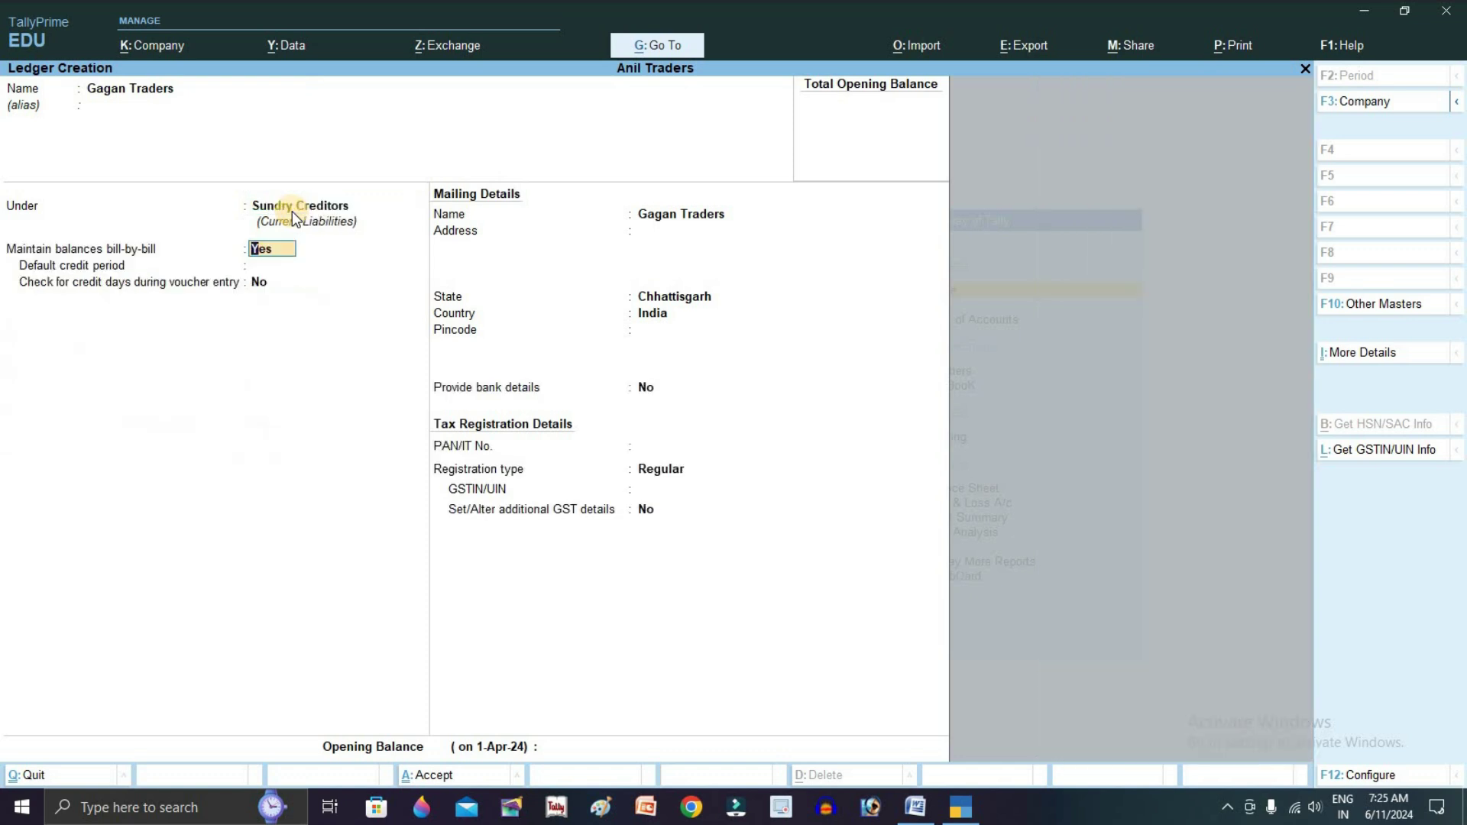
key("ctrl+a")
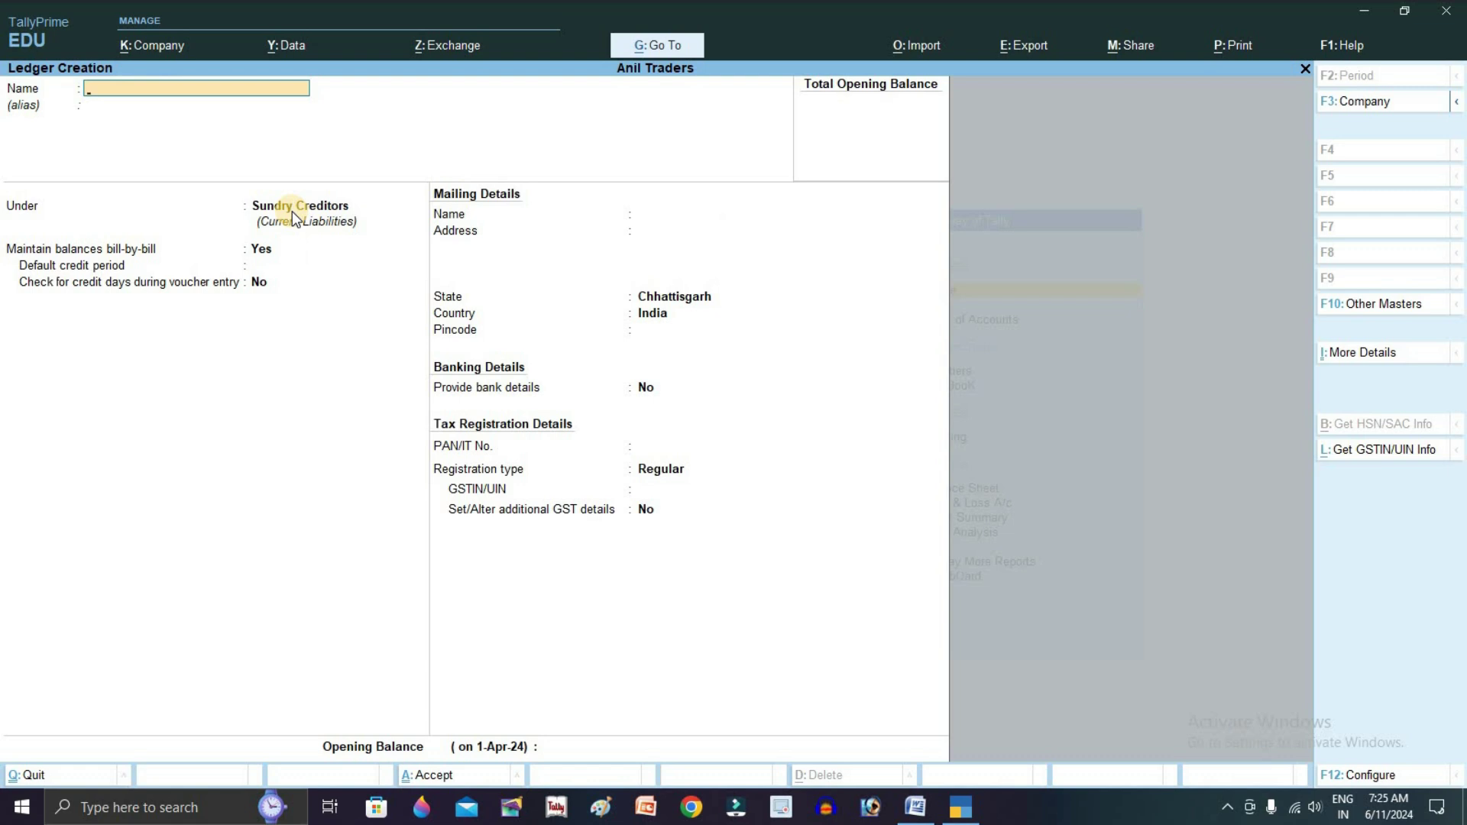
Create the customer's ledger under Sundry Debtors, then check the Word transaction list
key("Return")
key("Down")
key("Return")
key("ctrl+a")
key("alt+Tab")
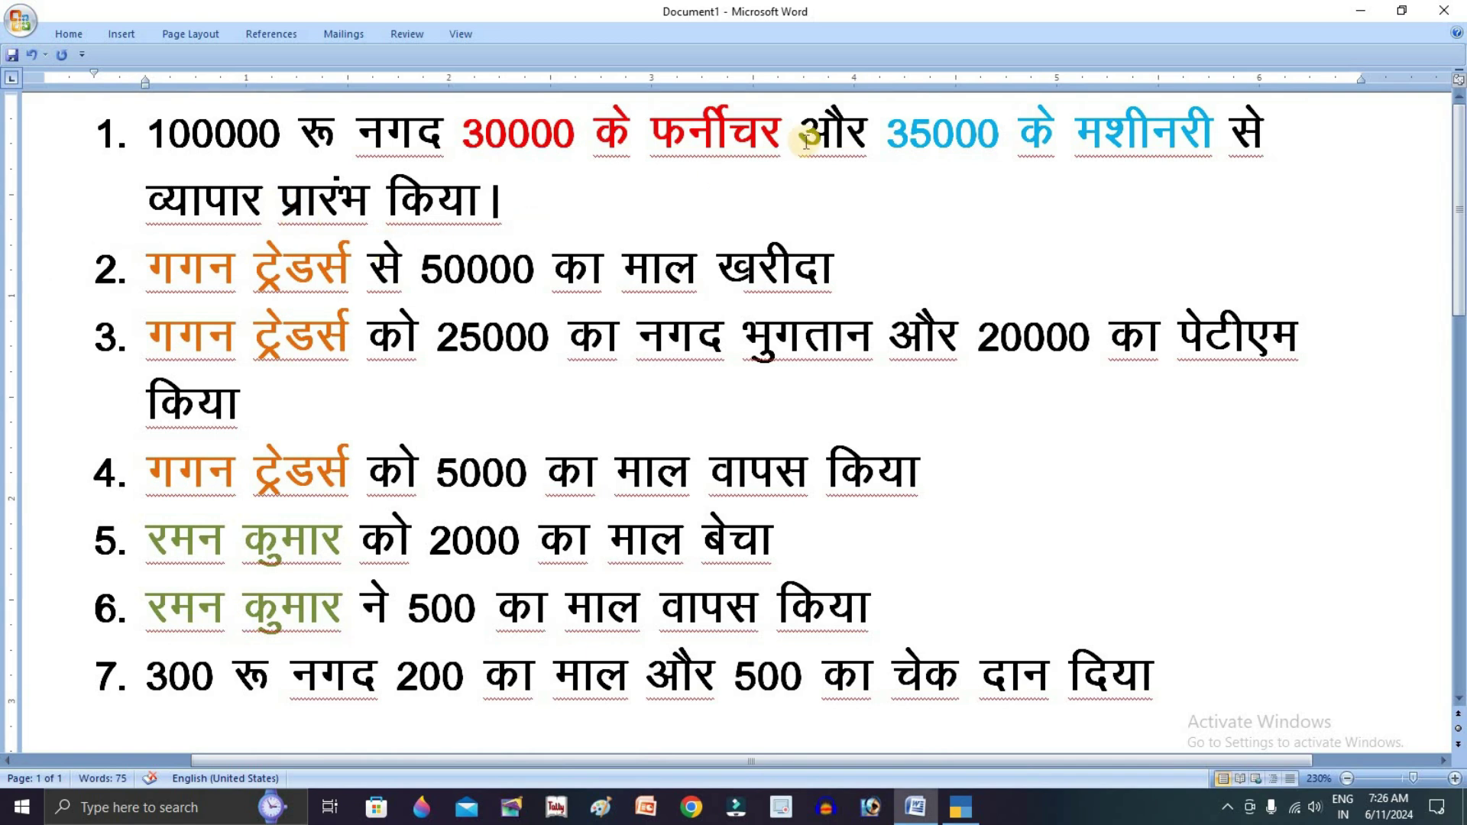
key("alt+Tab")
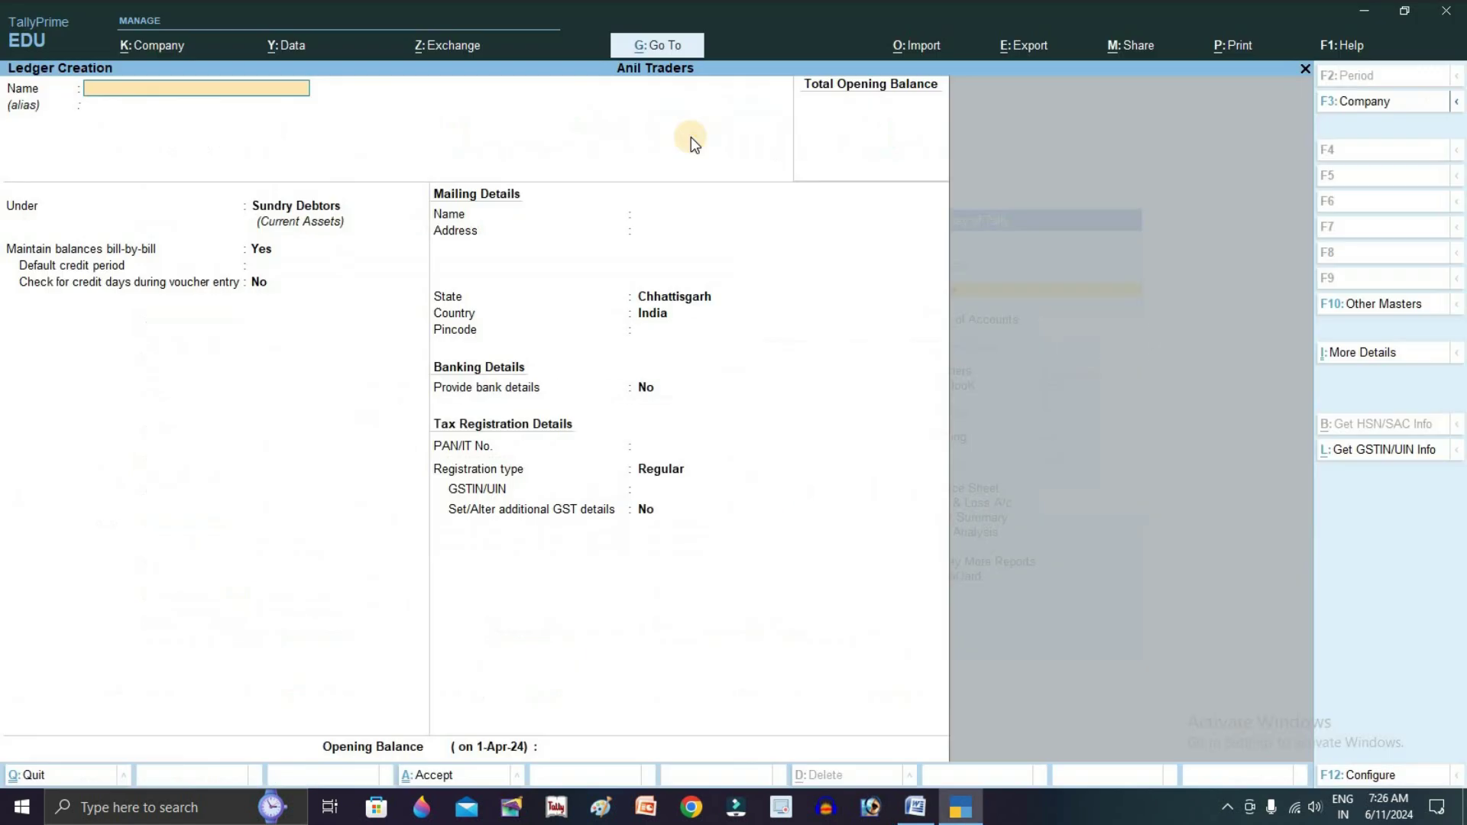
Create the Furniture and Computer ledgers under Fixed Assets, rechecking the Word list
type("Furniture")
key("Return")
type("Fixed Assets")
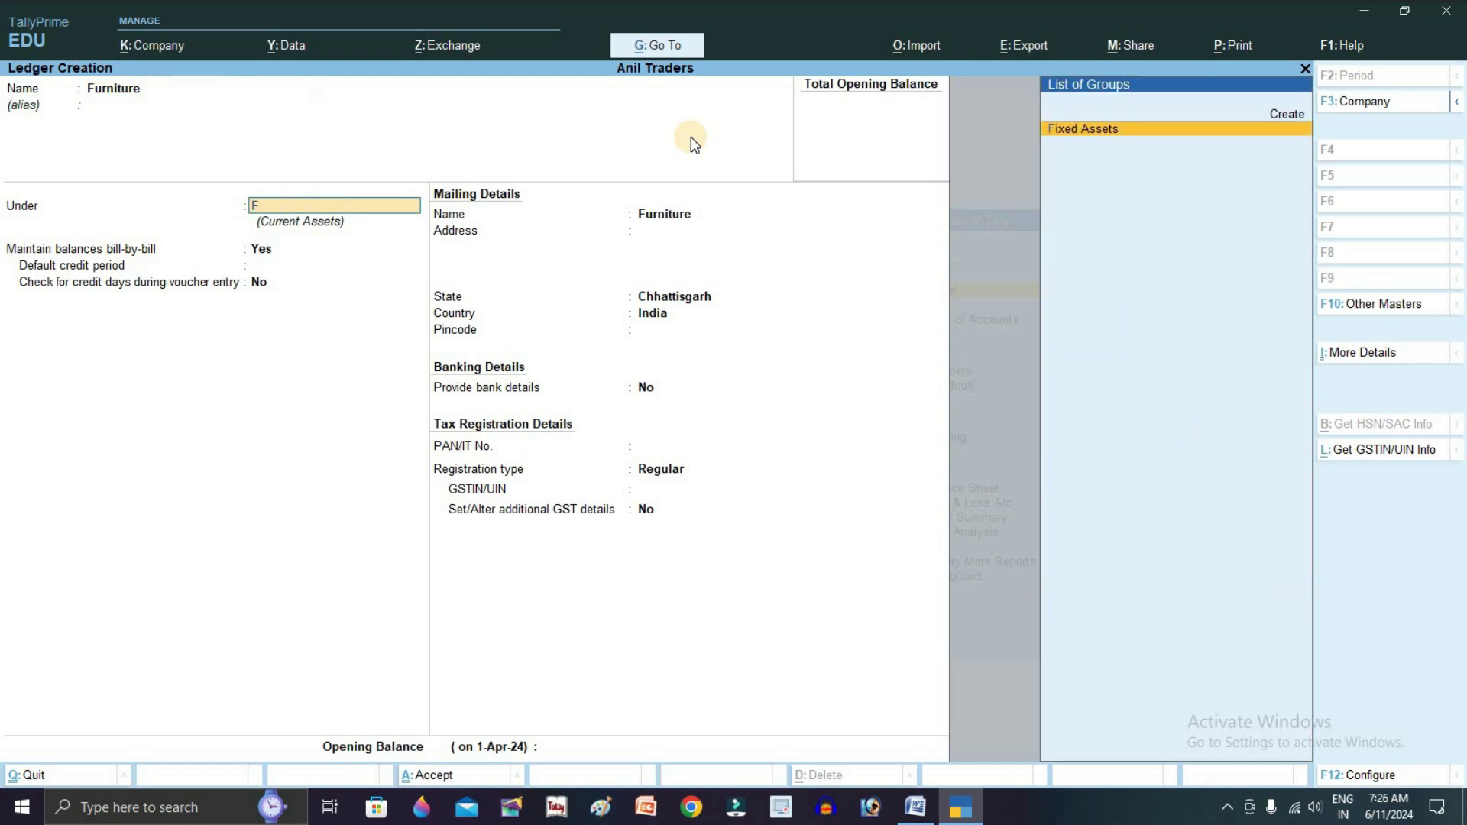
key("Return")
key("ctrl+a")
type("Computer")
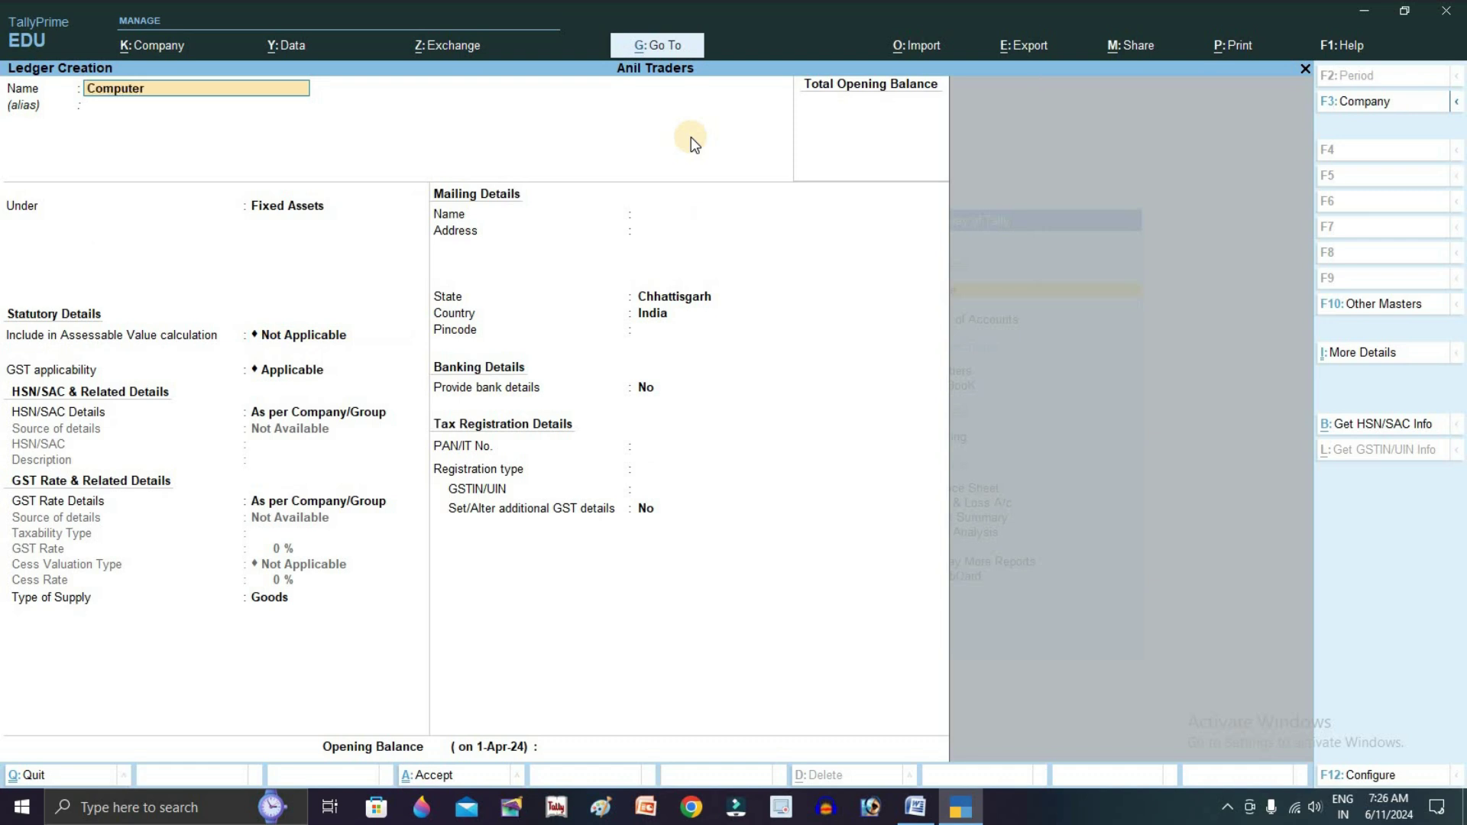
key("Return")
key("Return")
key("ctrl+a")
key("alt+Tab")
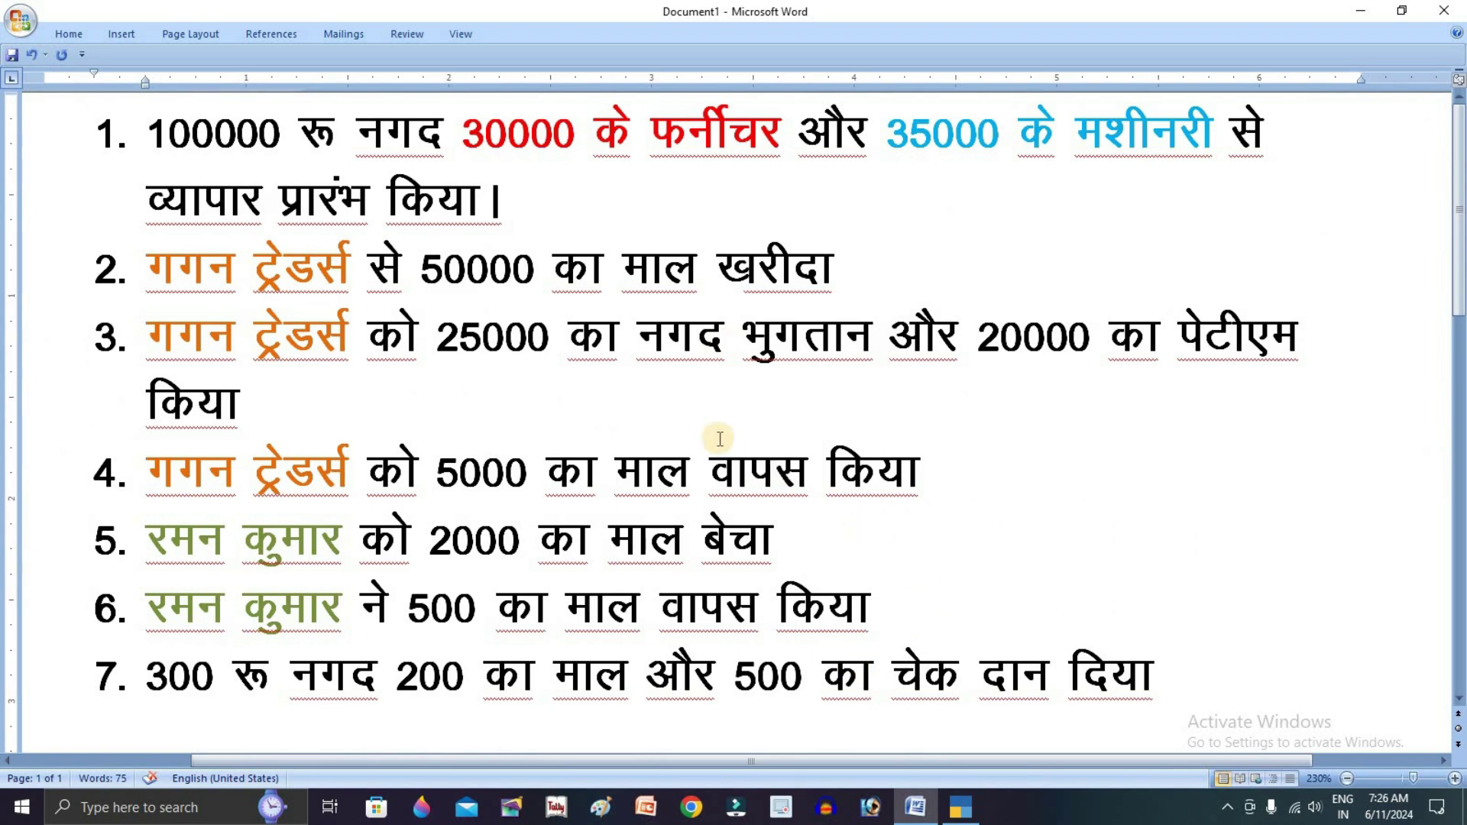
key("alt+Tab")
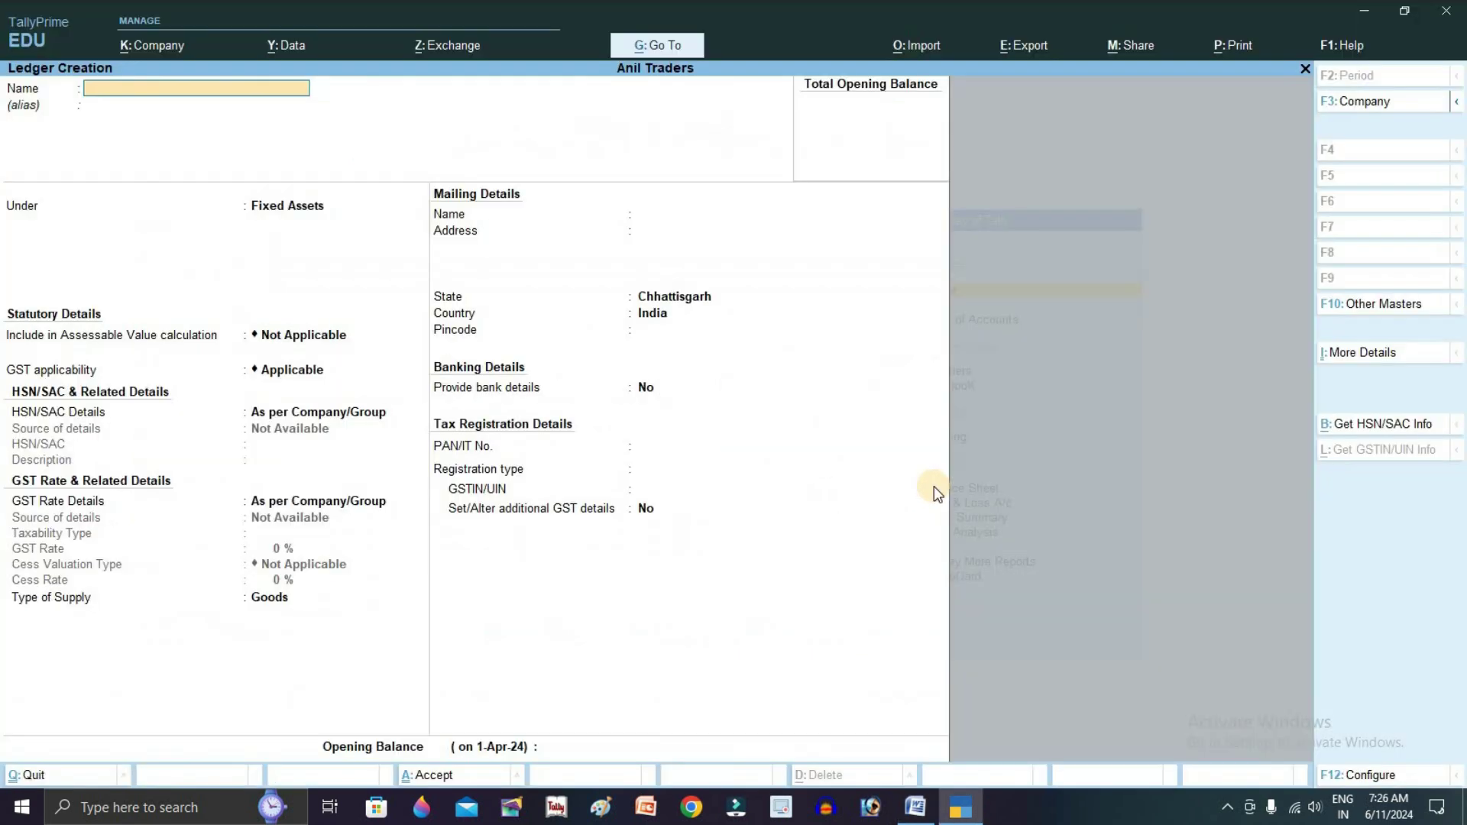
Create the Purchase Return A/c ledger under Purchase Accounts
type("Purchase Retun a")
key("BackSpace")
type("A/c")
key("Return")
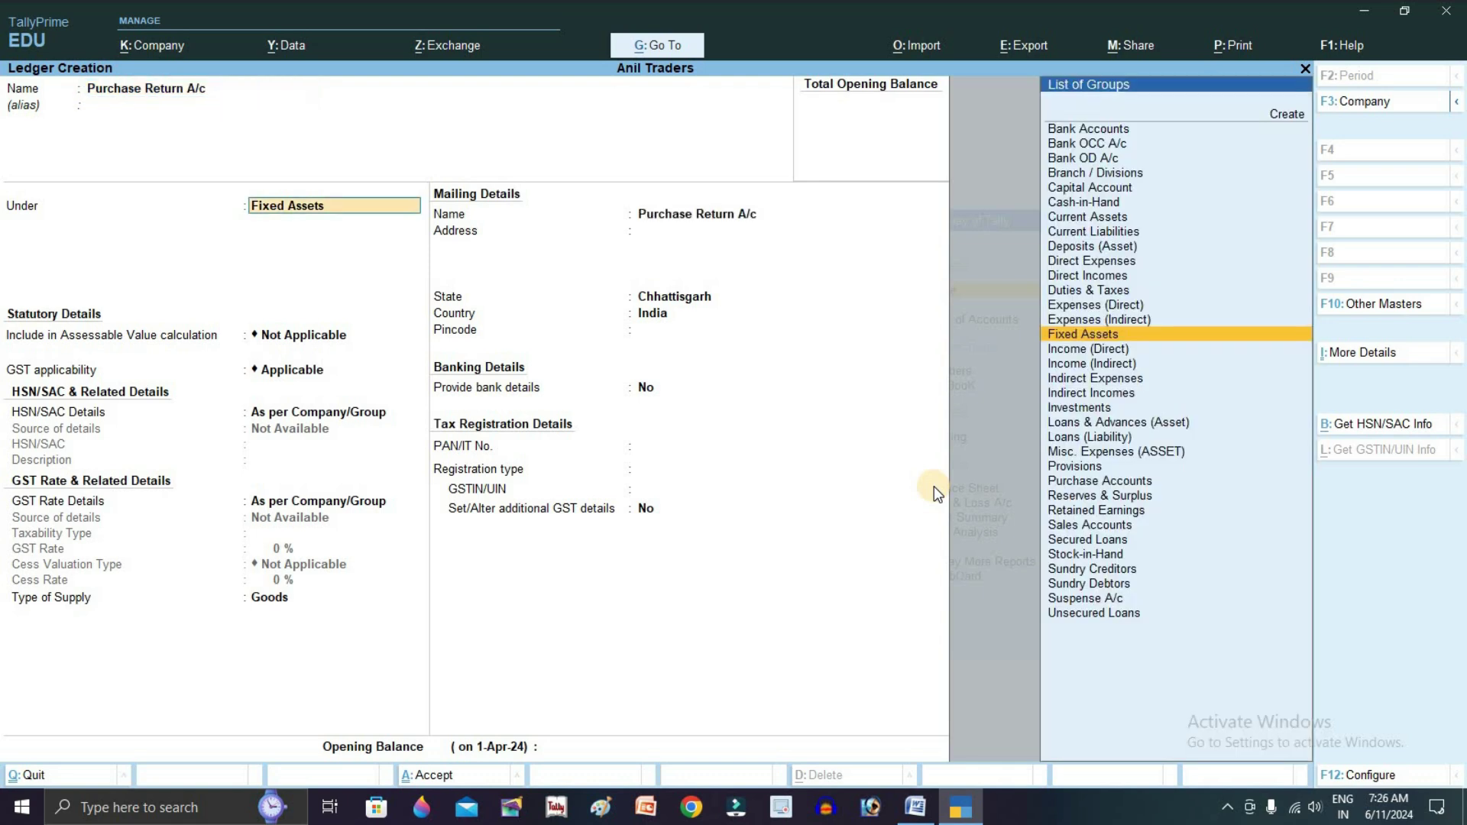
type("pu")
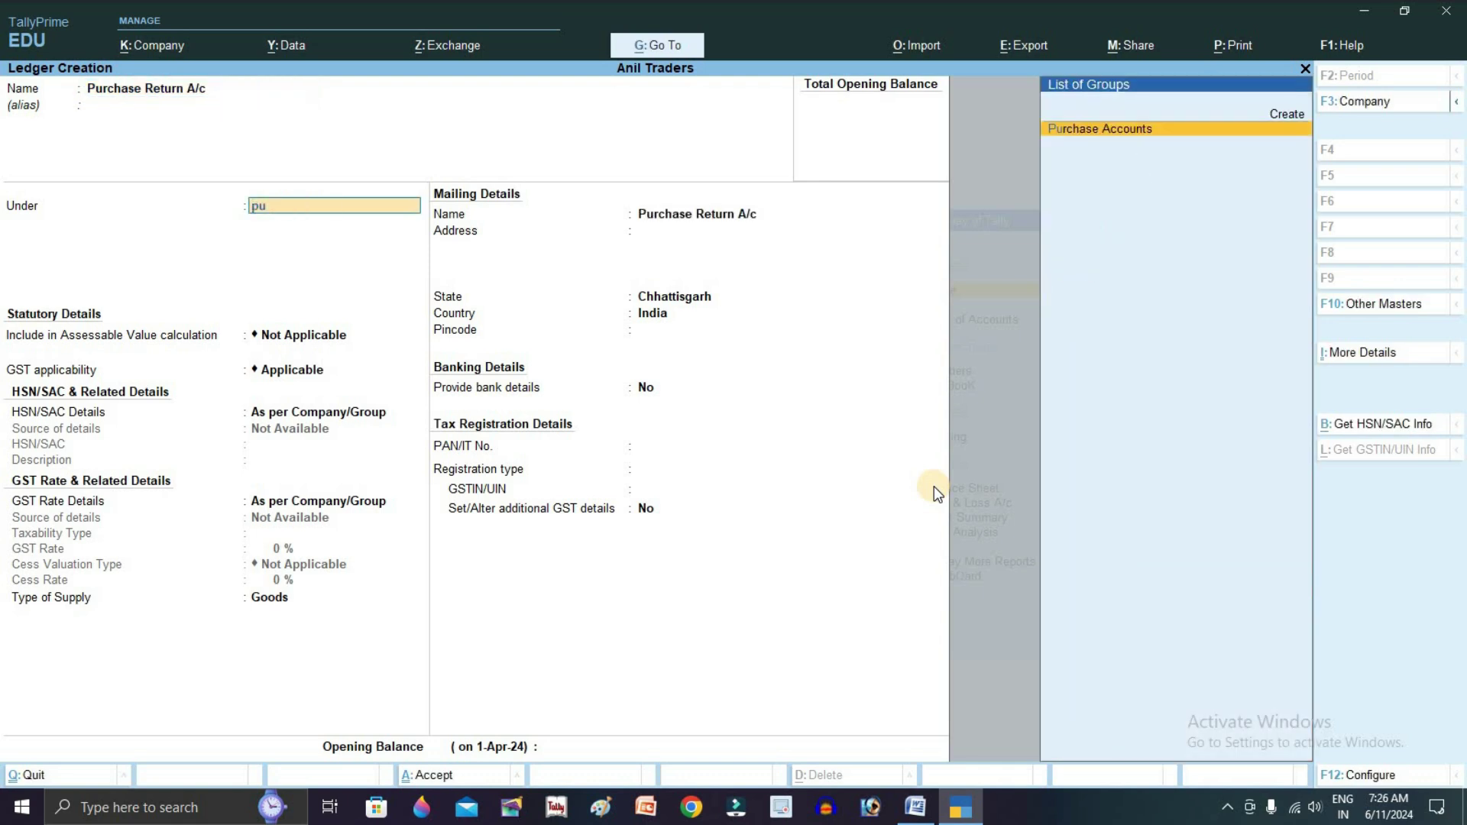
key("Return")
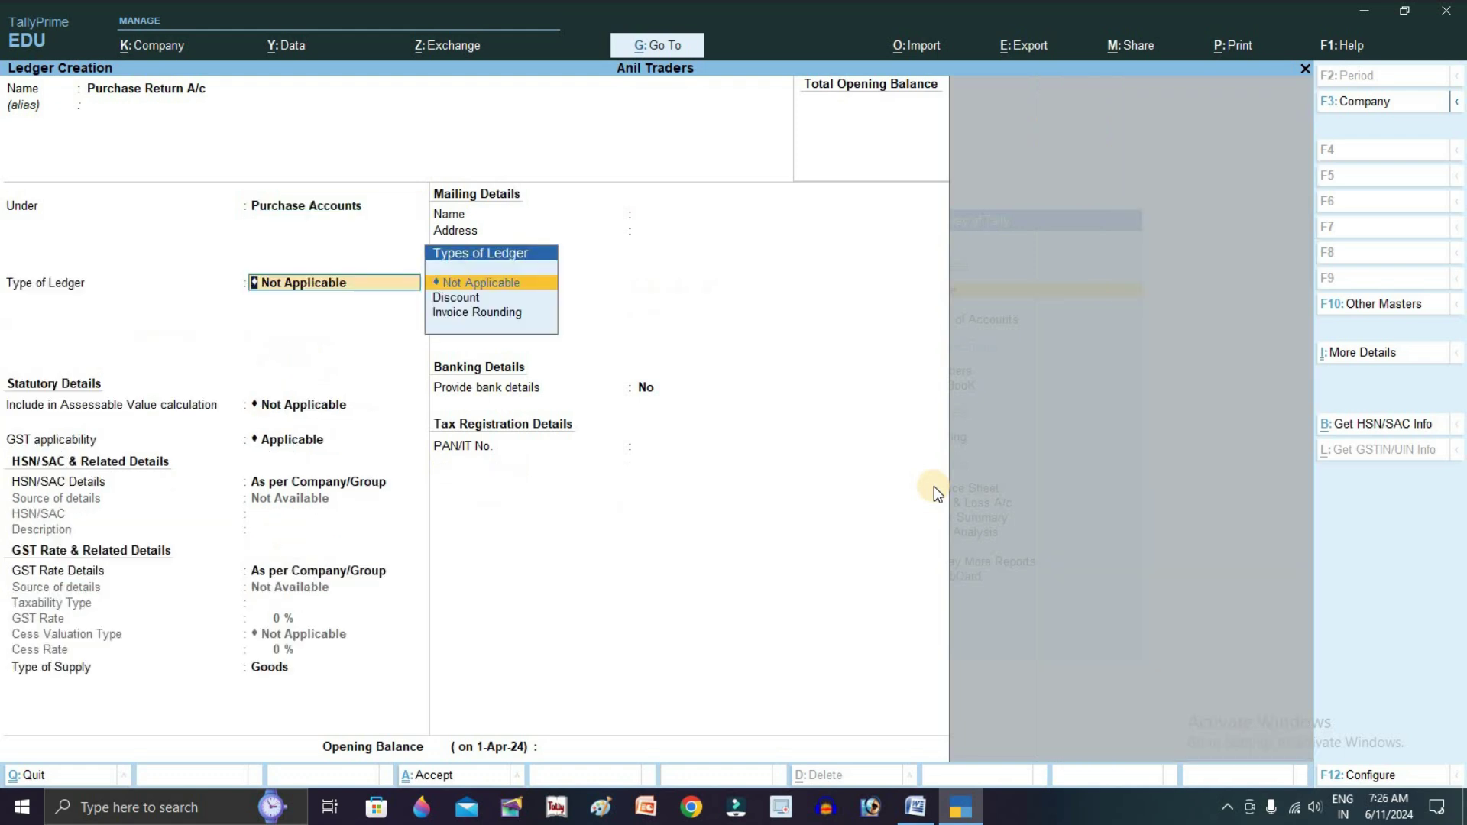
key("ctrl+a")
Create the Sales Return A/c ledger under Sales Accounts
type("Sa")
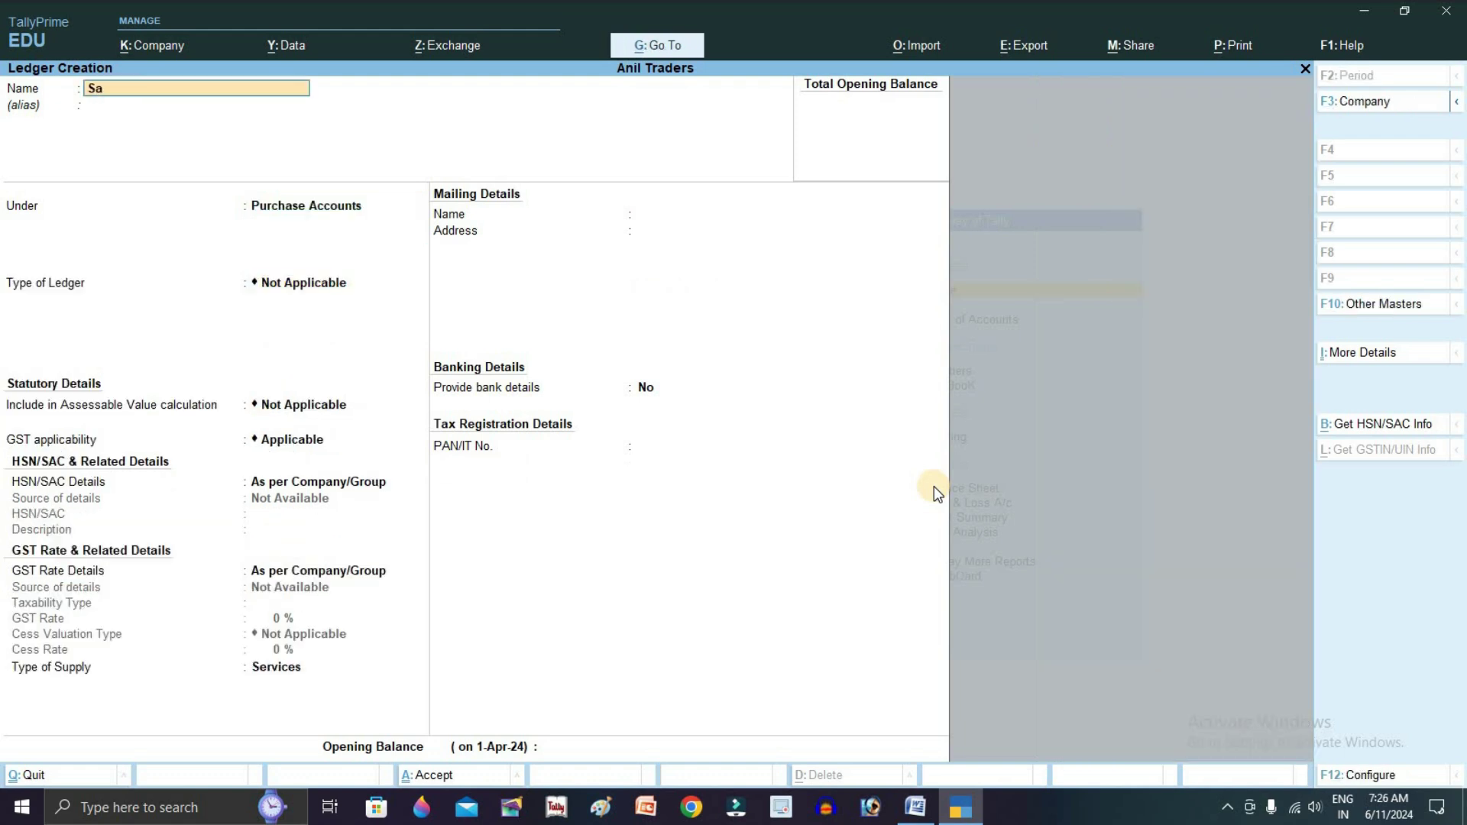
type("les  Return A/c")
key("Return")
type("Sal")
key("Return")
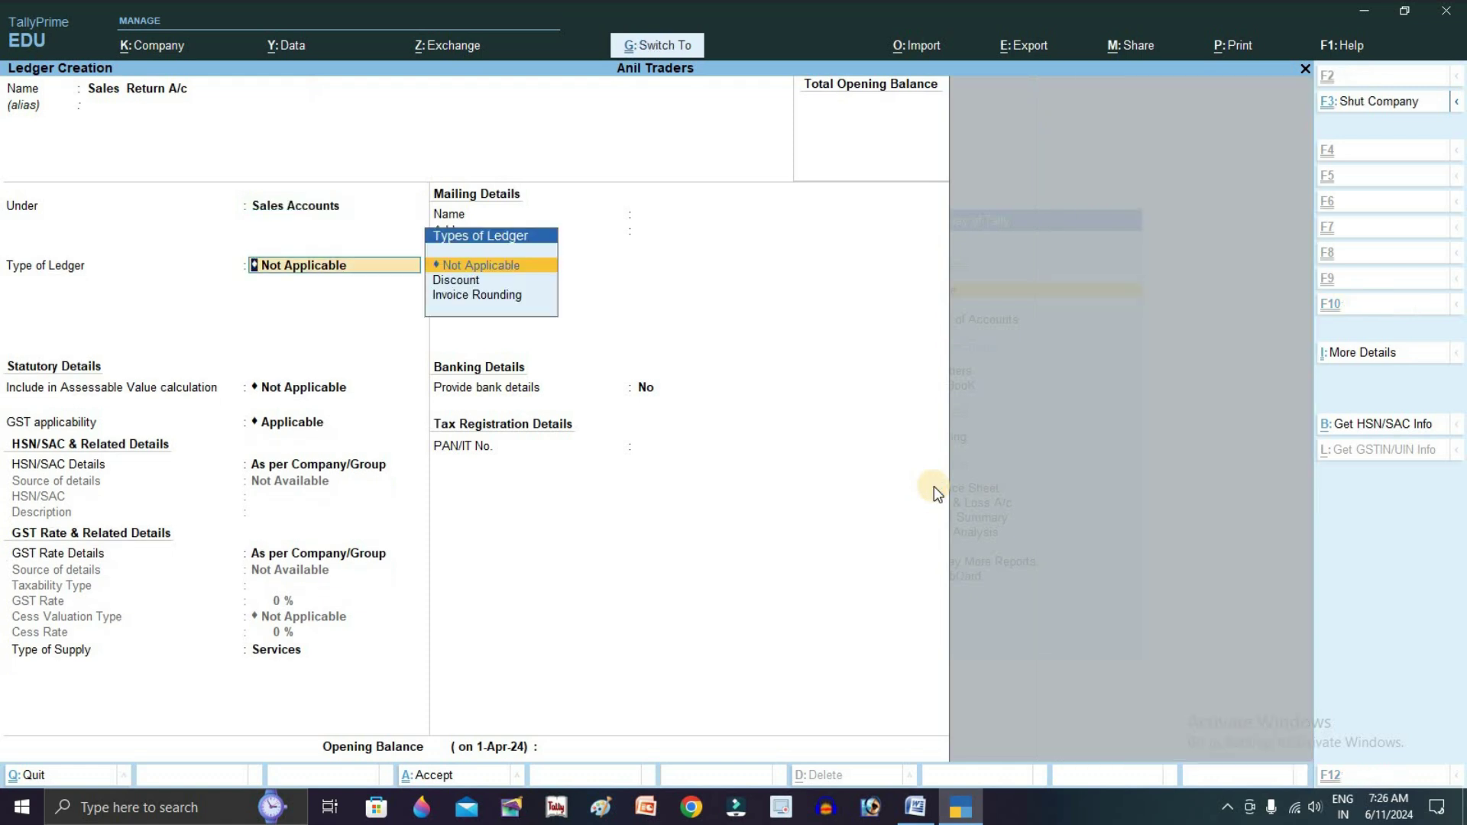
key("ctrl+a")
Quit ledger creation and open voucher entry, checking the Word transaction list
key("Escape")
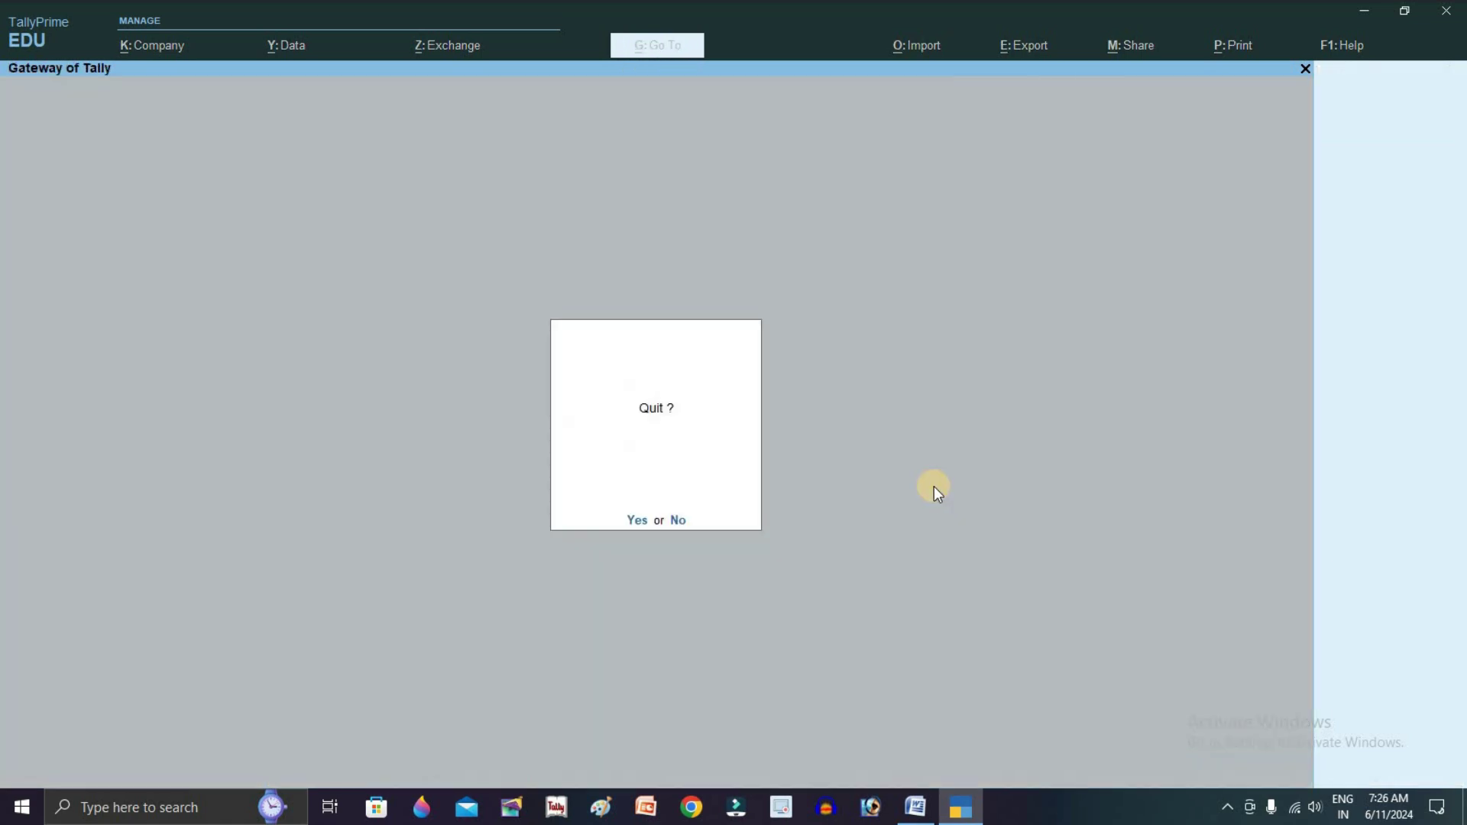
key("y")
key("Down")
key("Down")
key("Down")
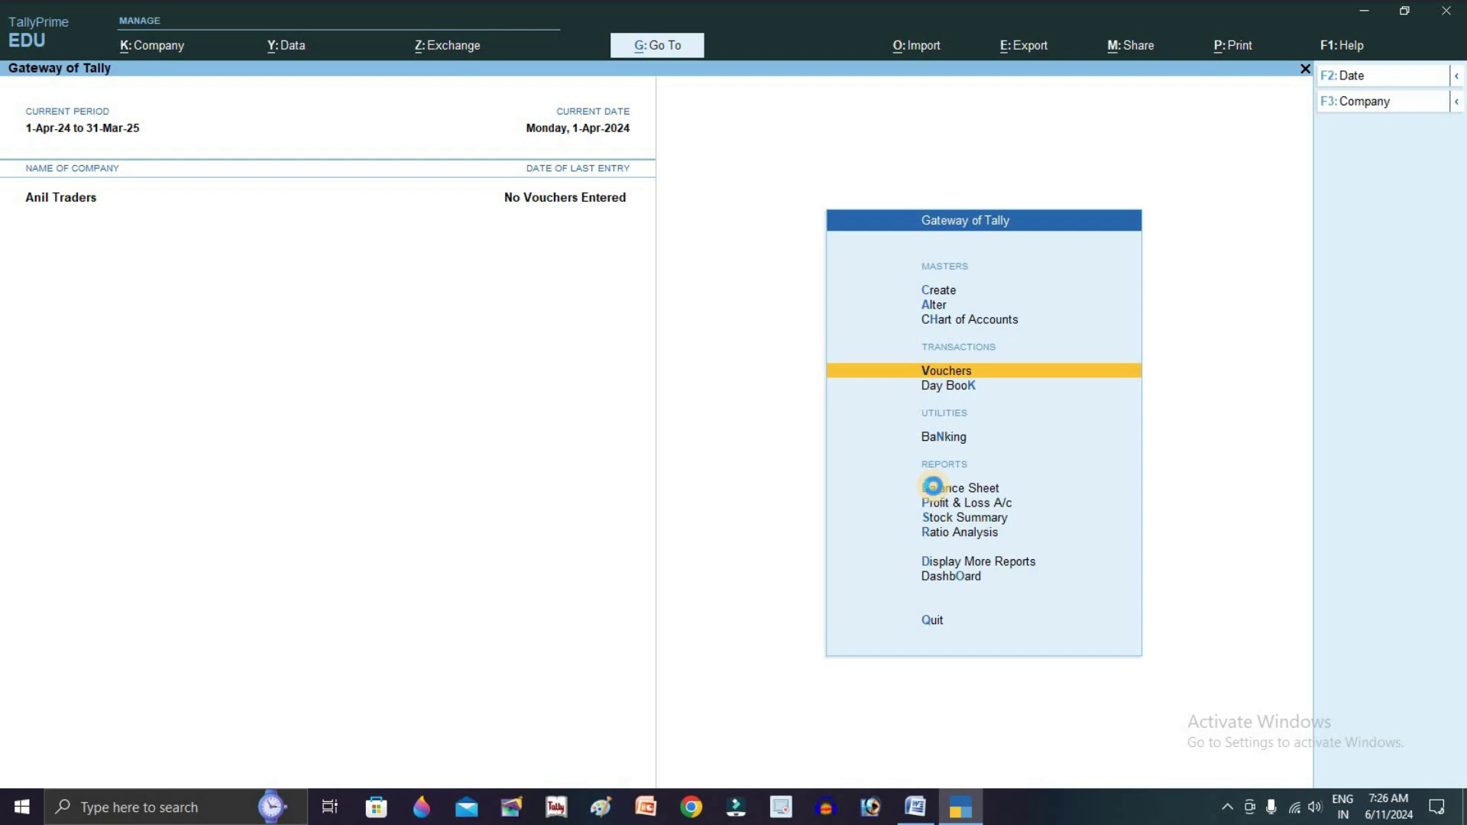
key("Return")
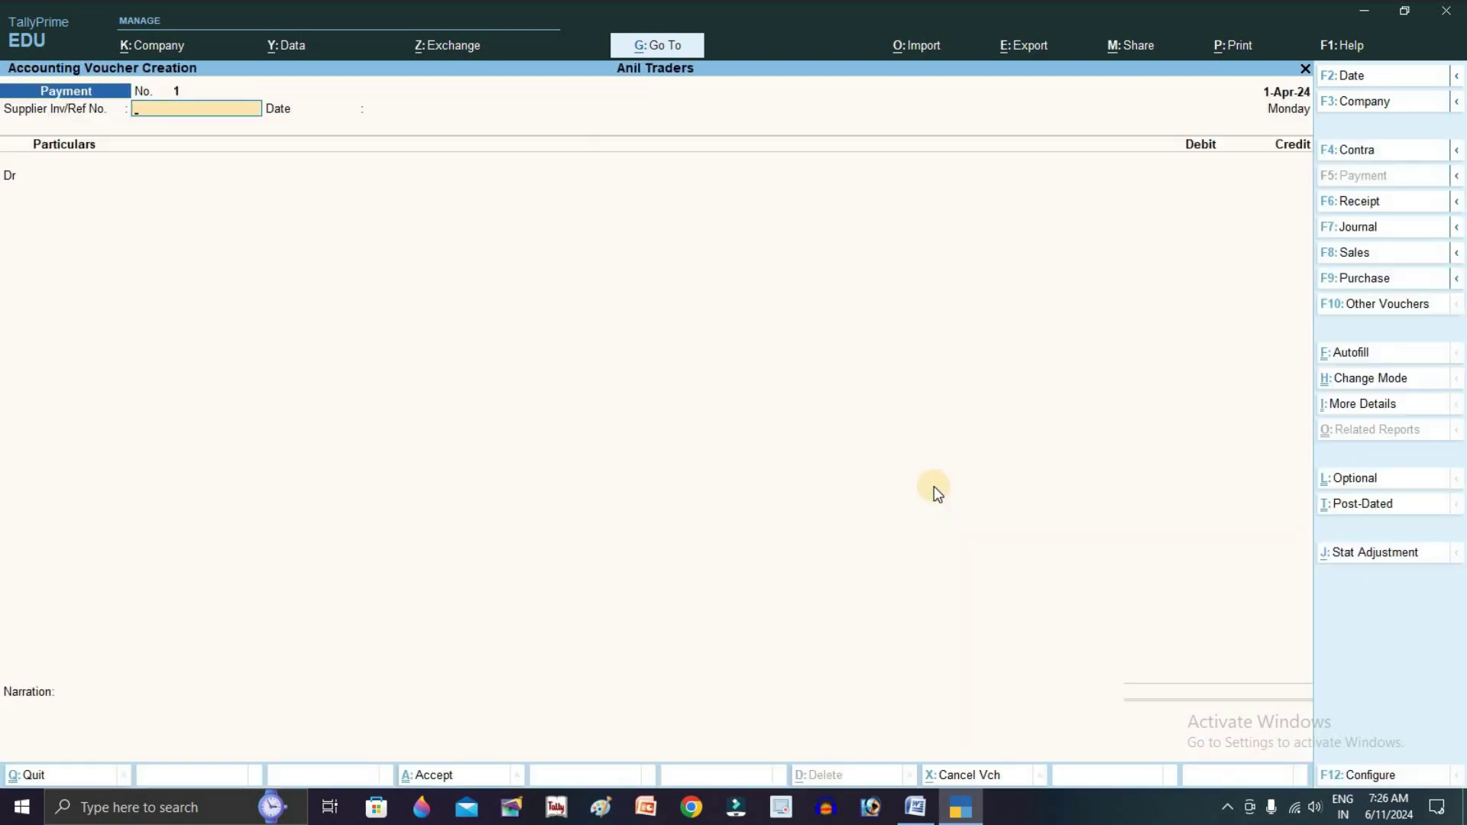
key("alt+Tab")
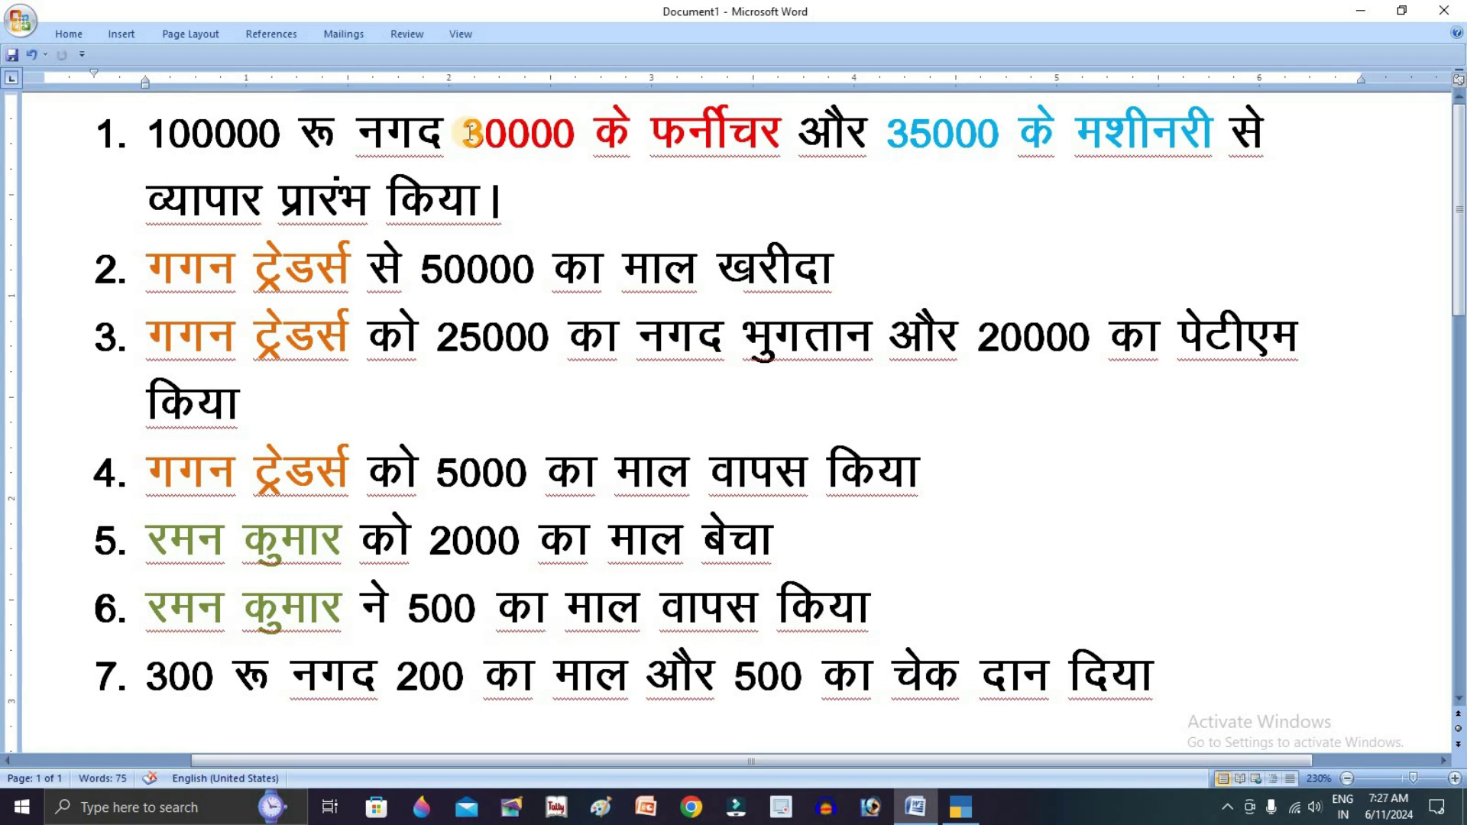
key("alt+Tab")
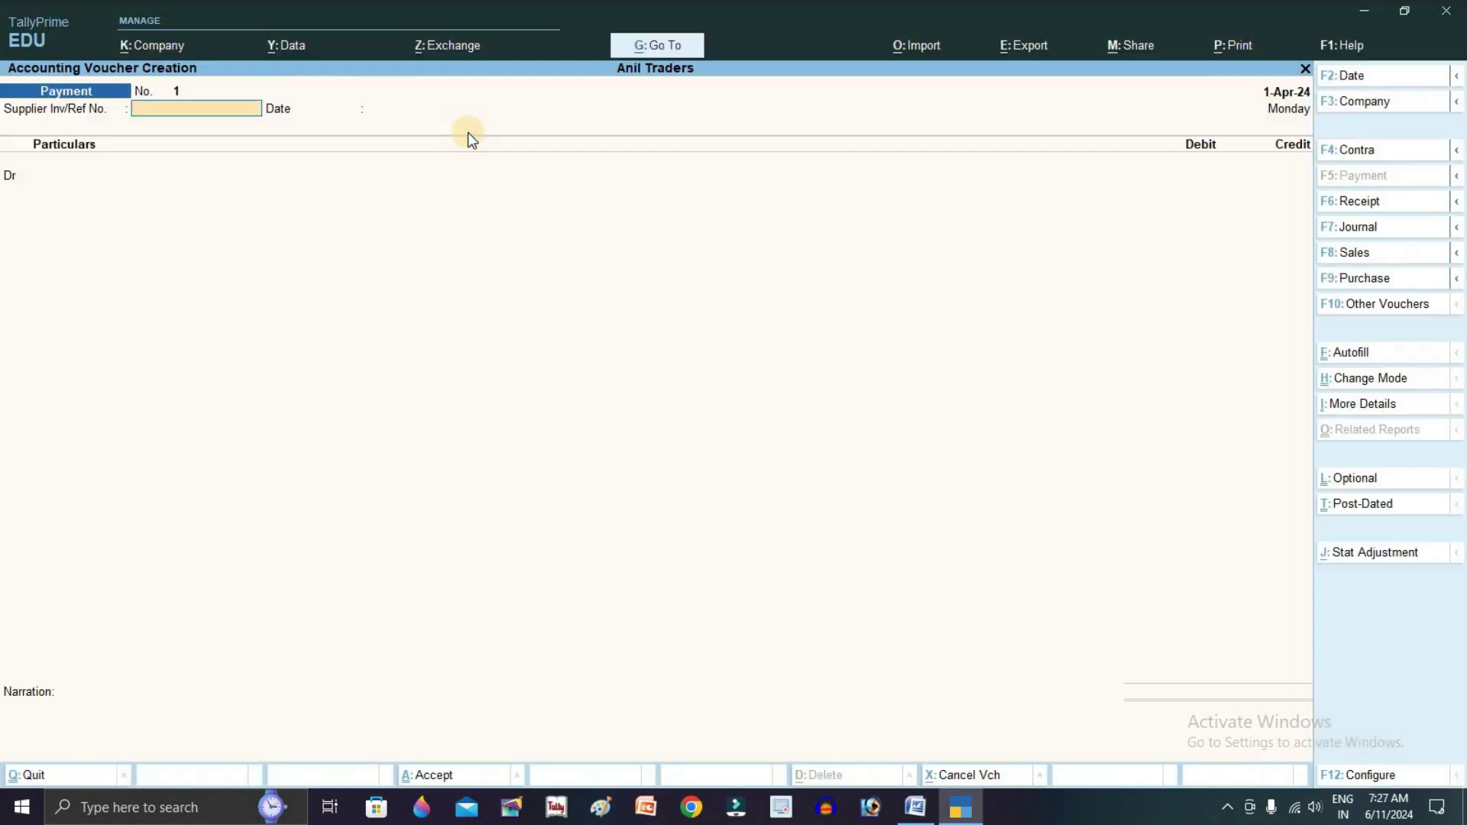
Start a Receipt voucher, reference 1, crediting Capital A/c with 165000
key("F6")
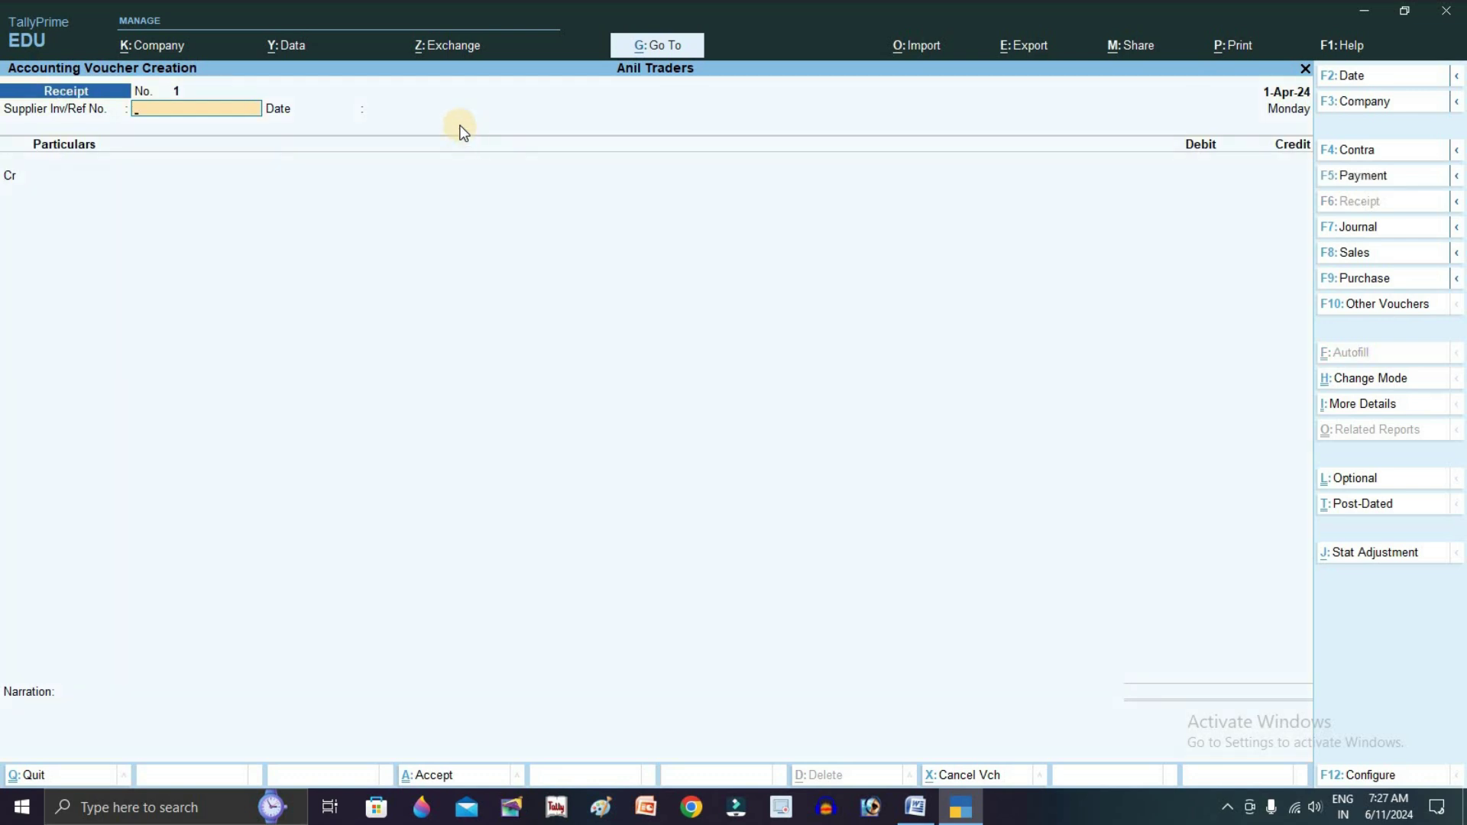
type("1")
key("Return")
key("Return")
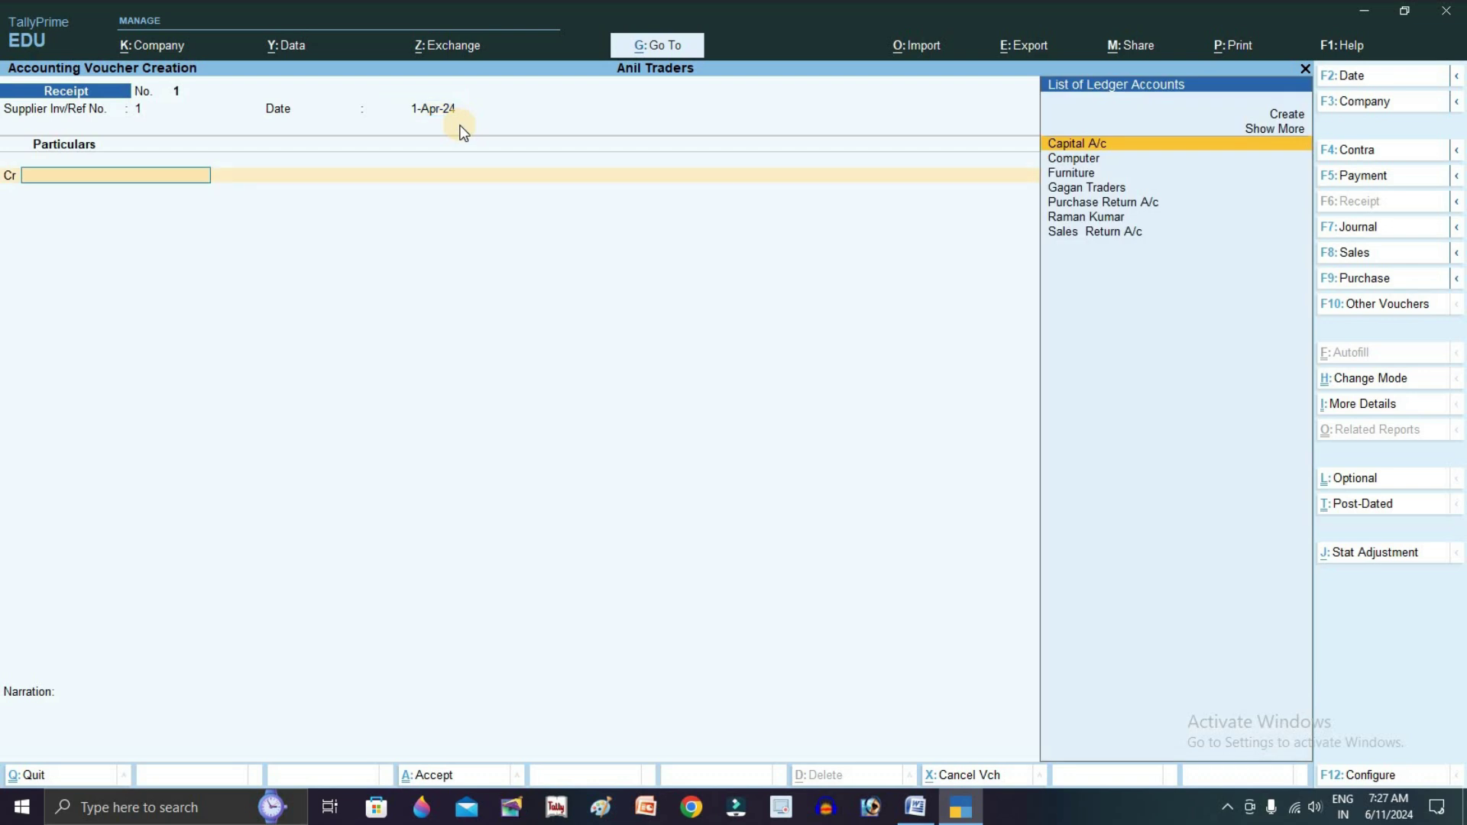
key("Return")
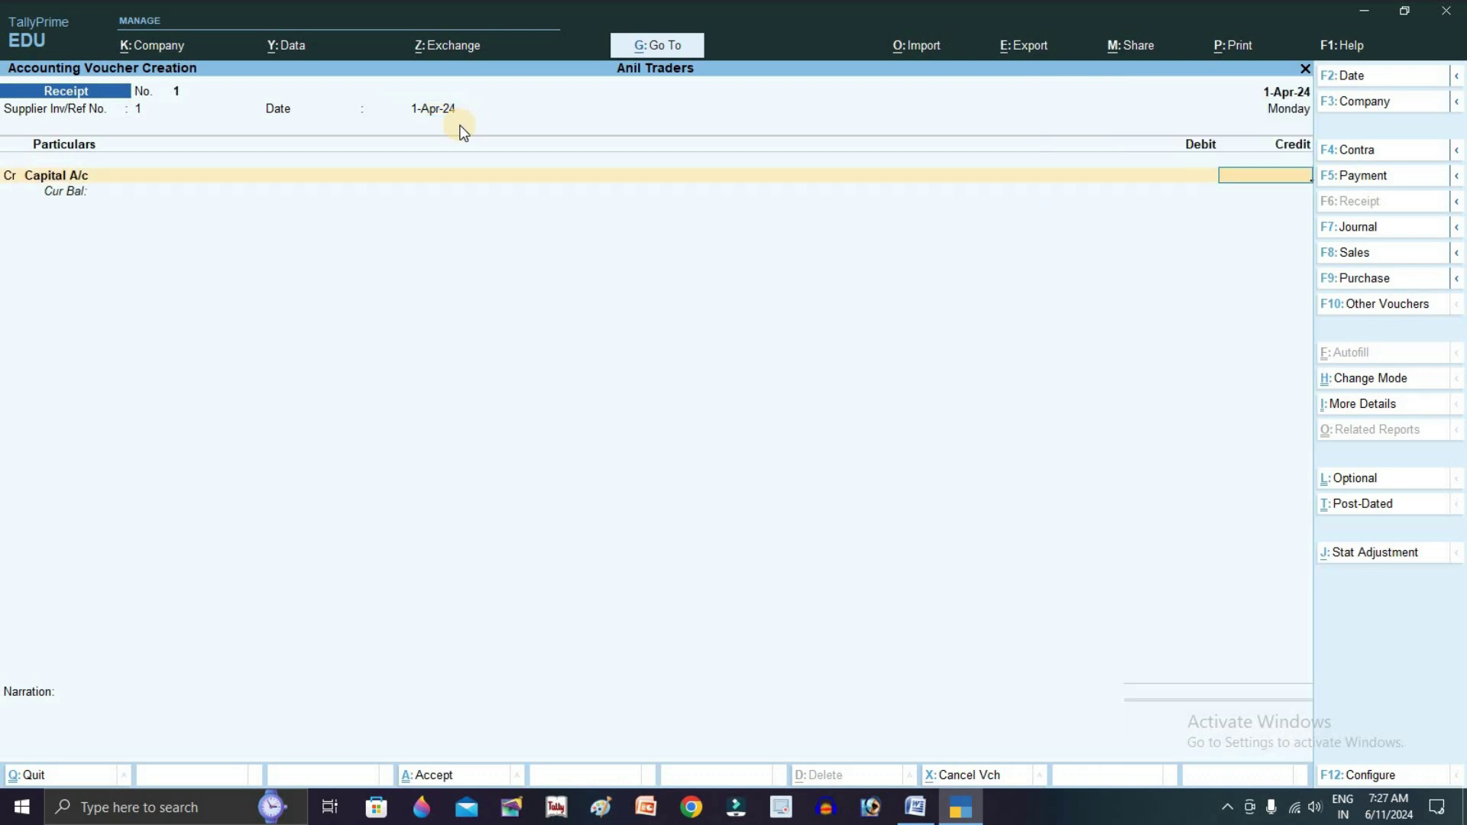
key("alt+Tab")
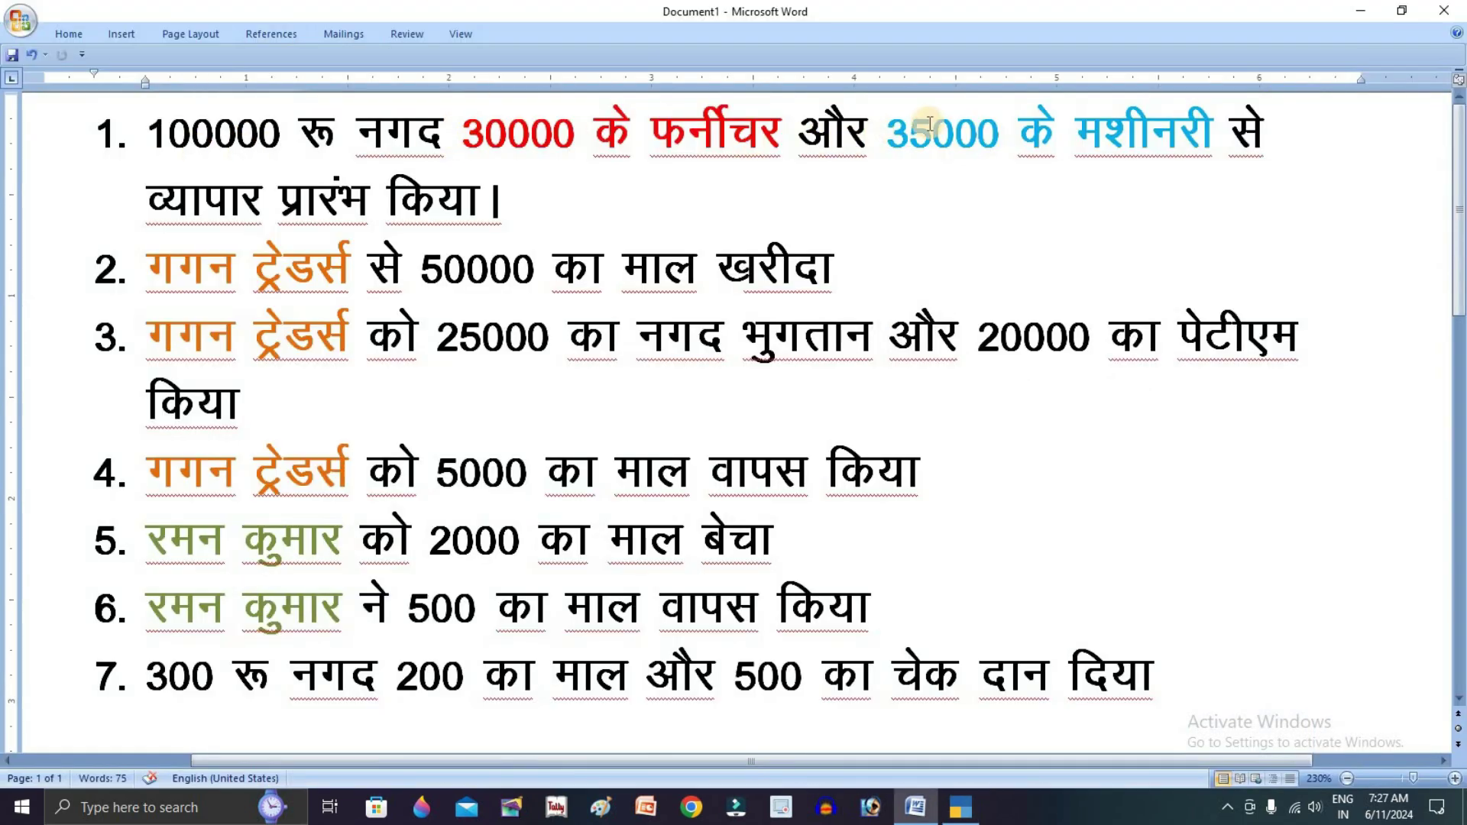
key("alt+Tab")
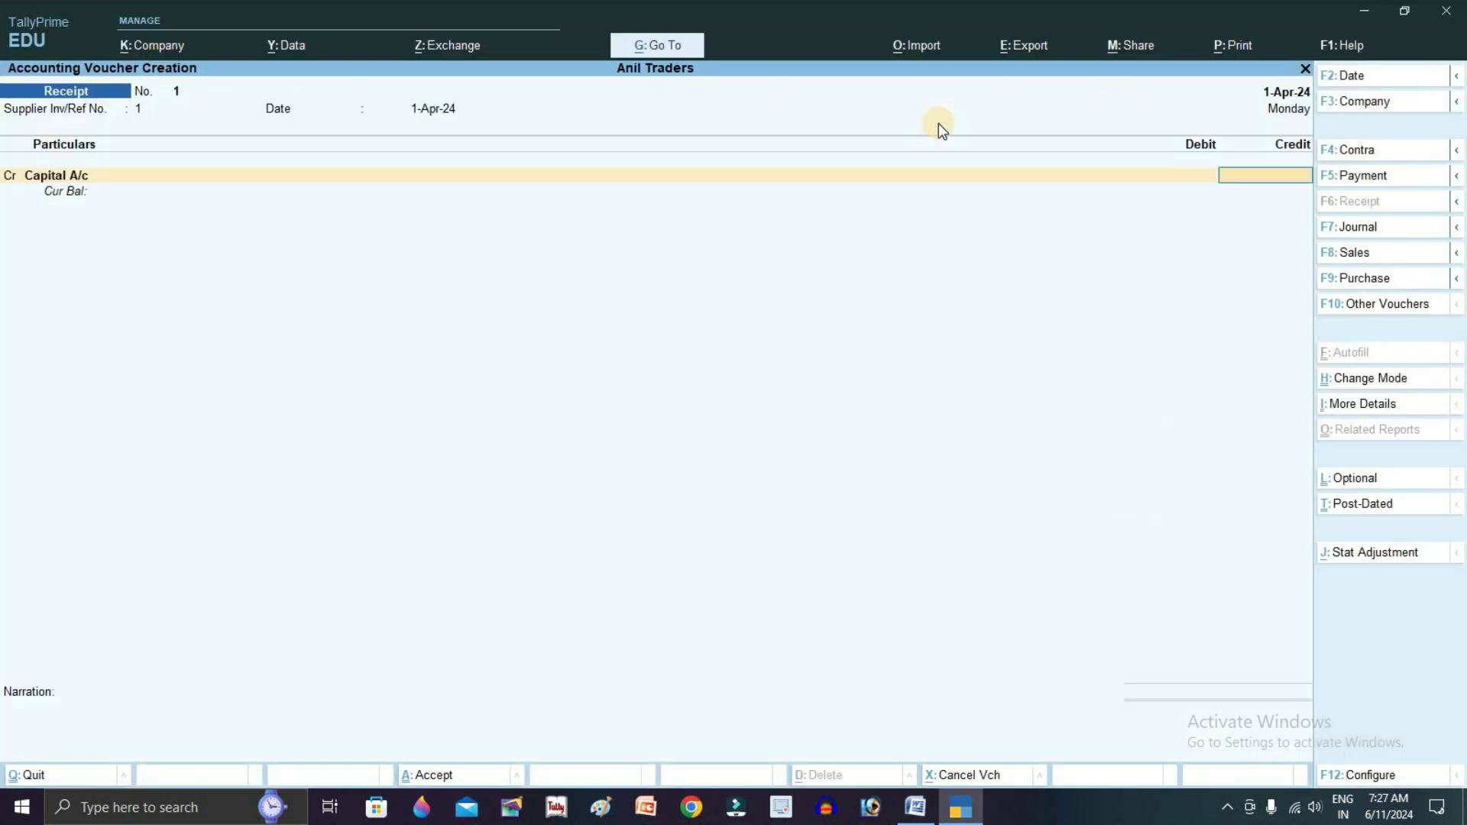
type("165000")
key("Return")
Debit Cash 100000, Furniture 30000 and Computer 35000 in the receipt
type("Ca")
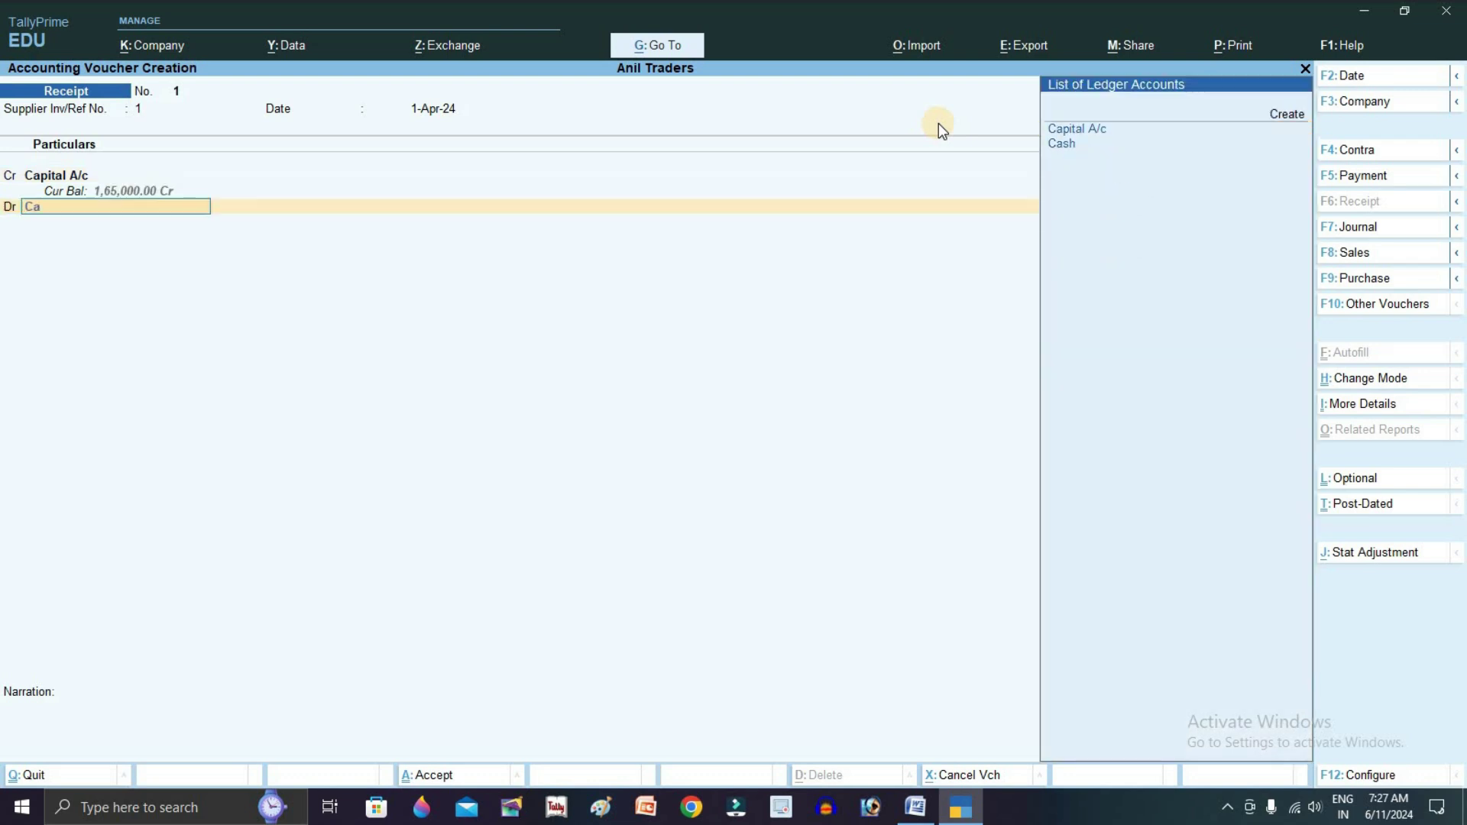
key("Down")
key("Return")
type("100000")
key("Return")
type("F")
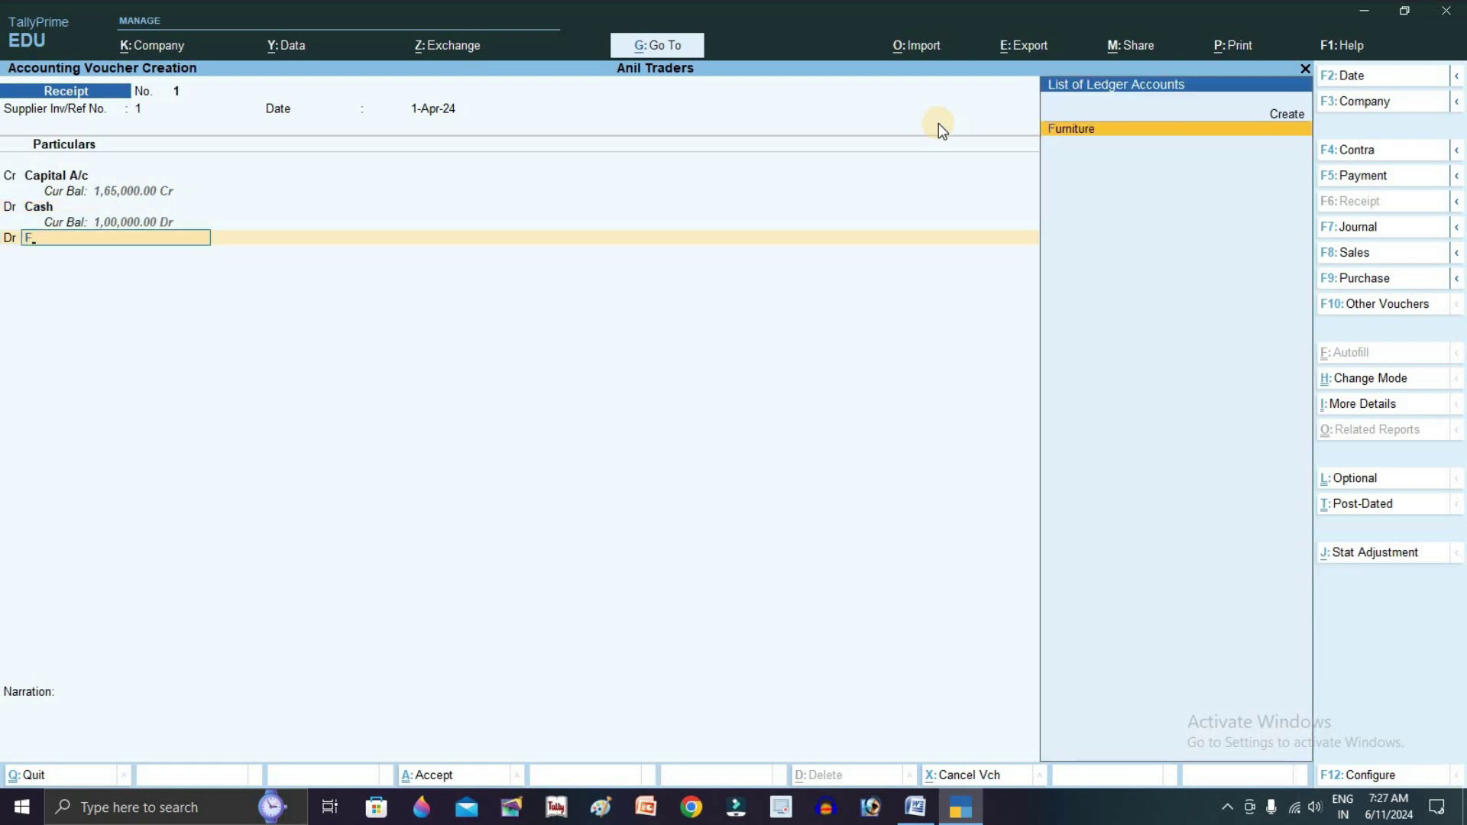
key("Return")
type("30000")
key("Return")
type("C")
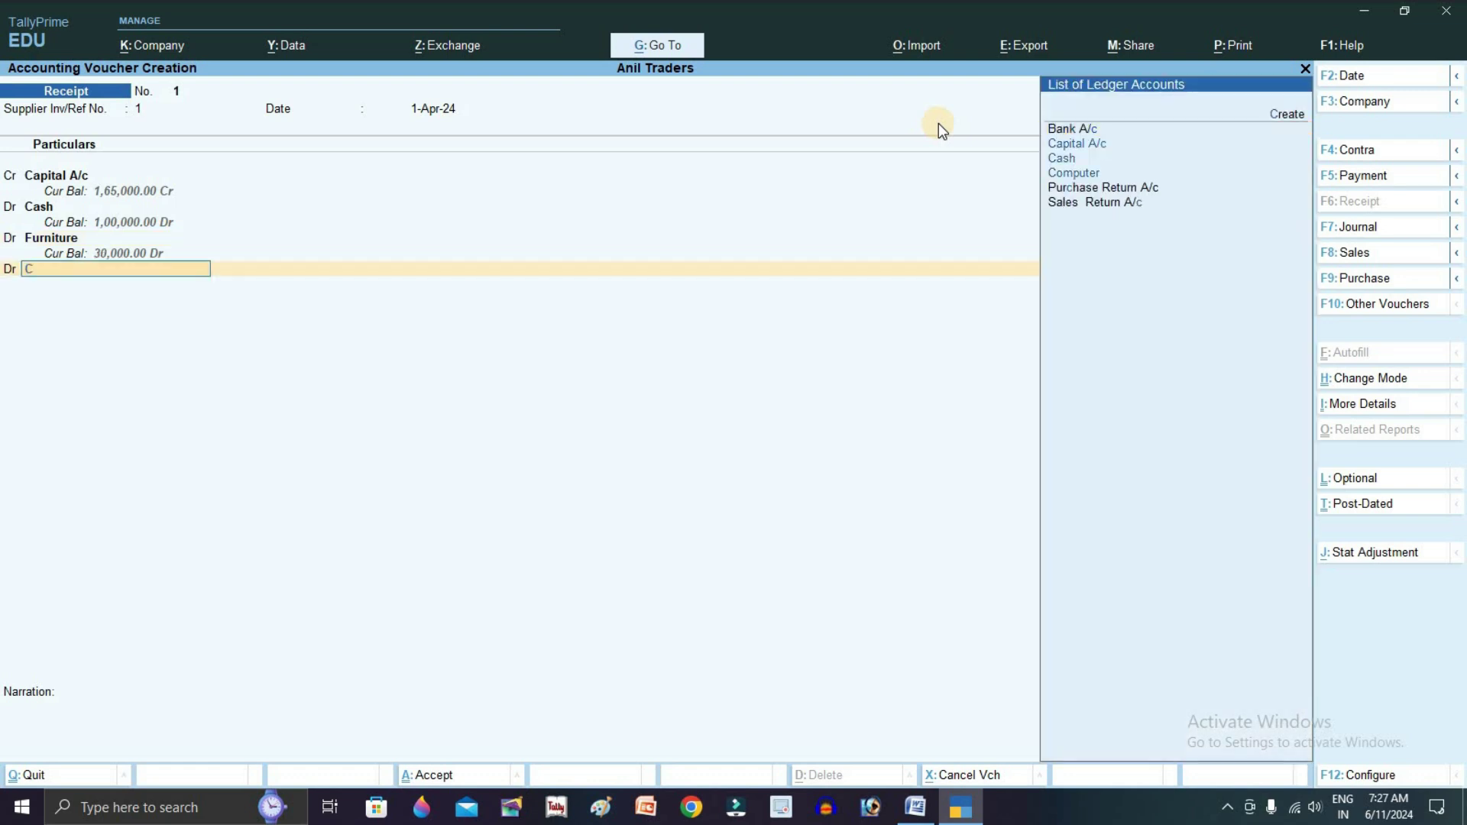
key("Up")
key("Return")
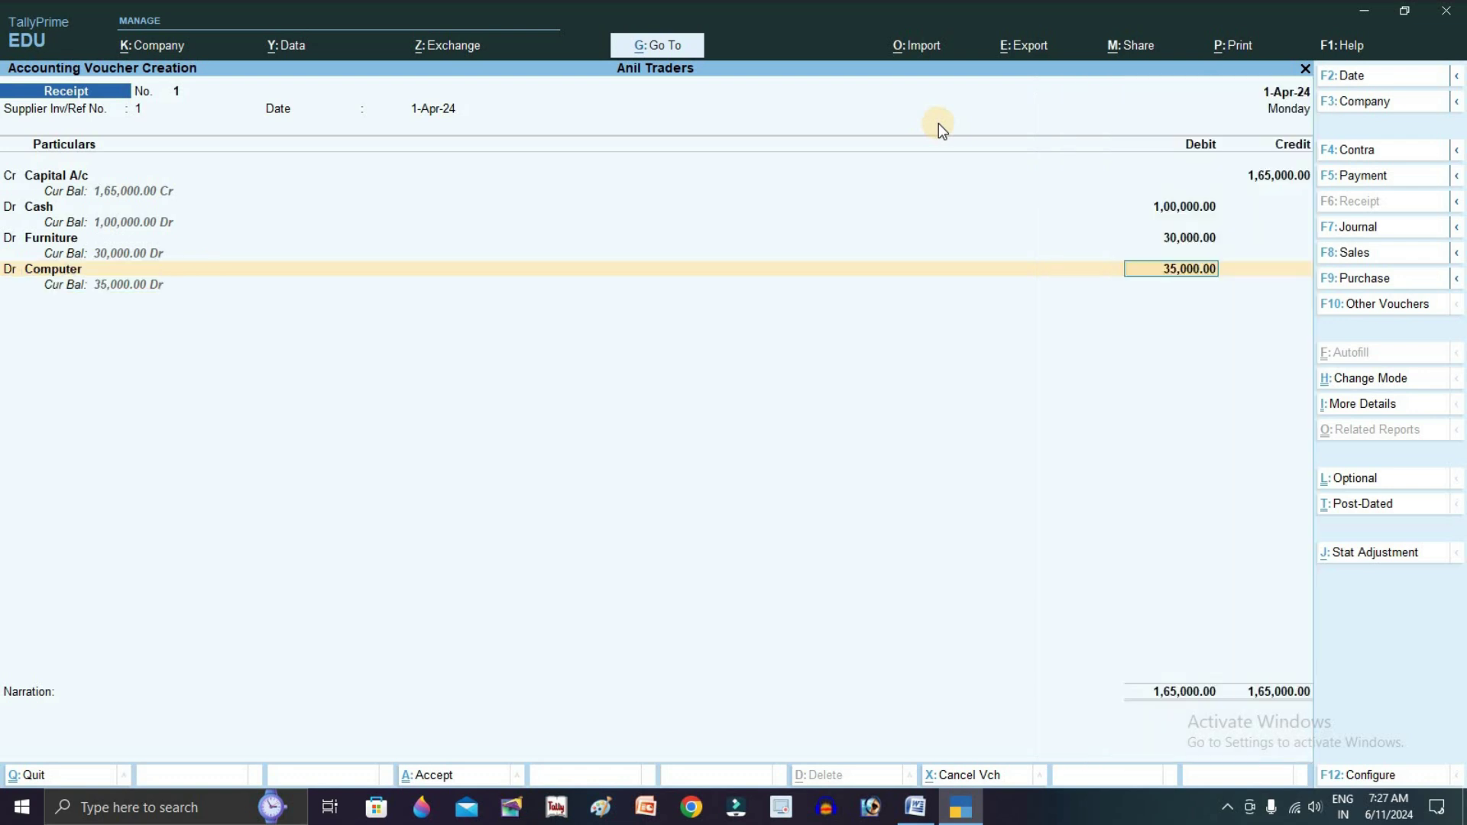
key("Return")
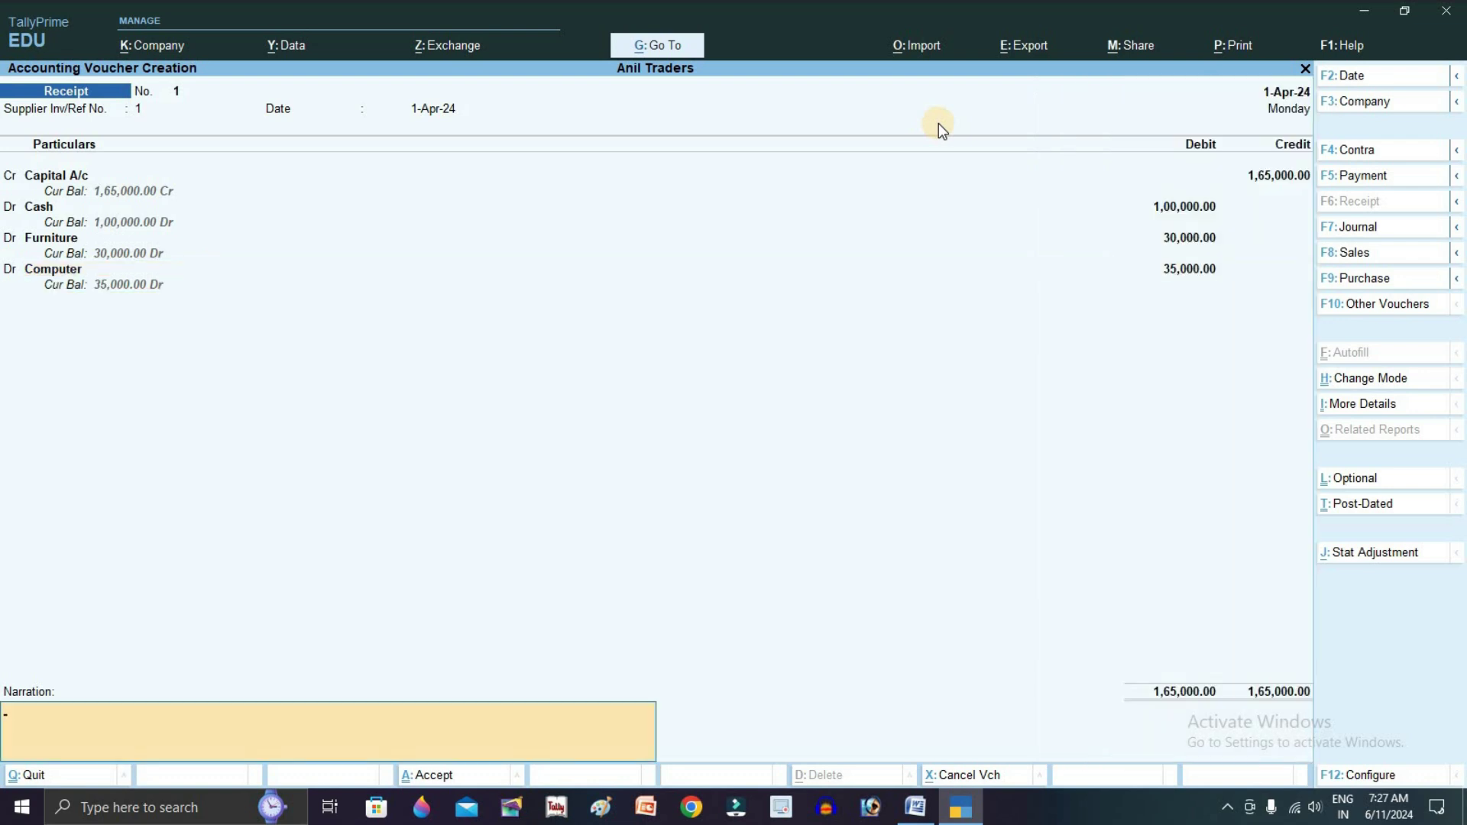
Add the narration 'being business started', save the receipt, and switch to Word
type("being")
type("business strted")
key("BackSpace")
key("BackSpace")
key("BackSpace")
key("BackSpace")
type("art")
key("Return")
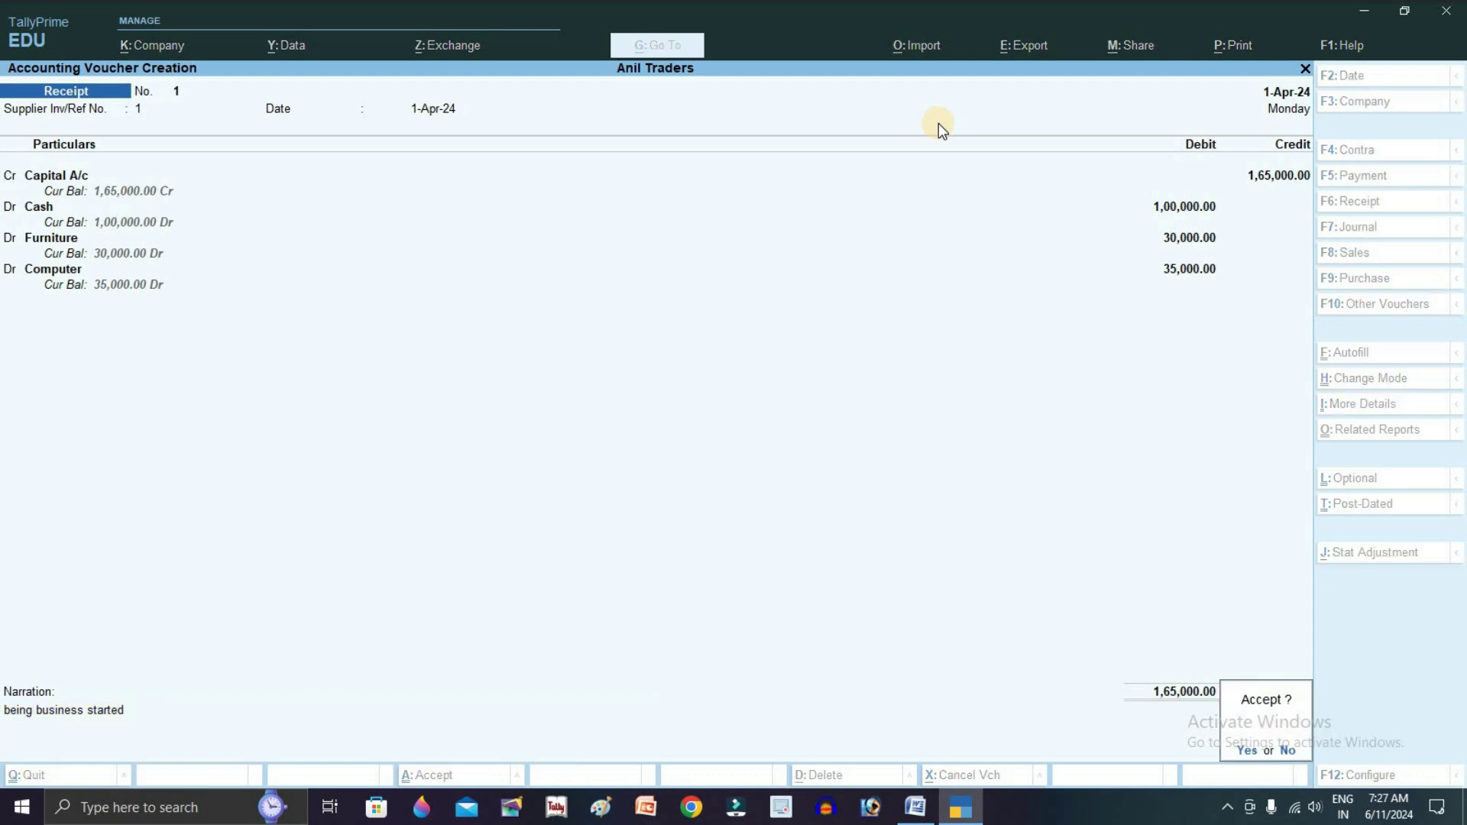
key("Return")
key("alt+Tab")
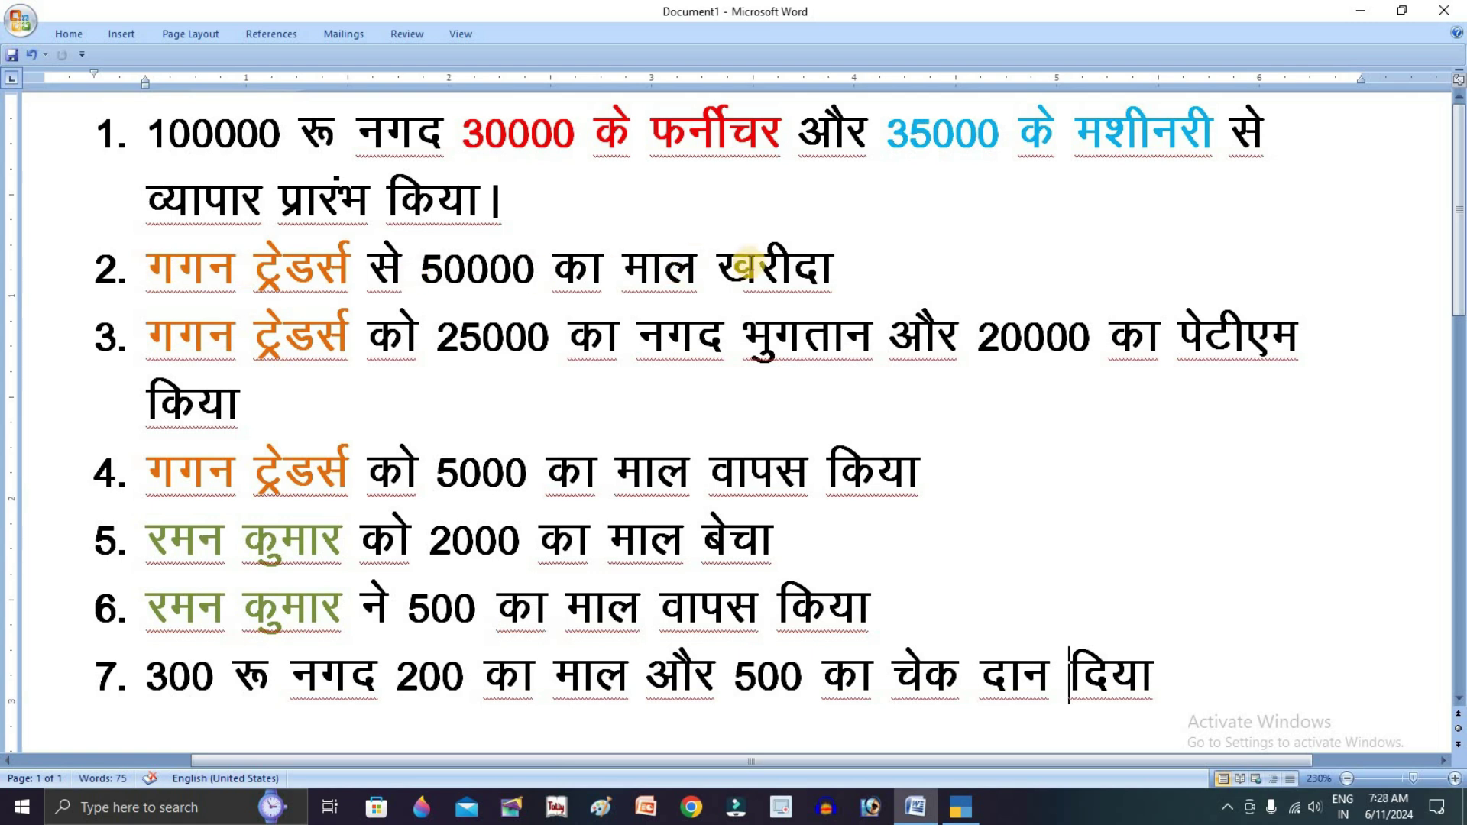
Switch to a Purchase voucher in As Voucher (accounting) mode
key("alt+Tab")
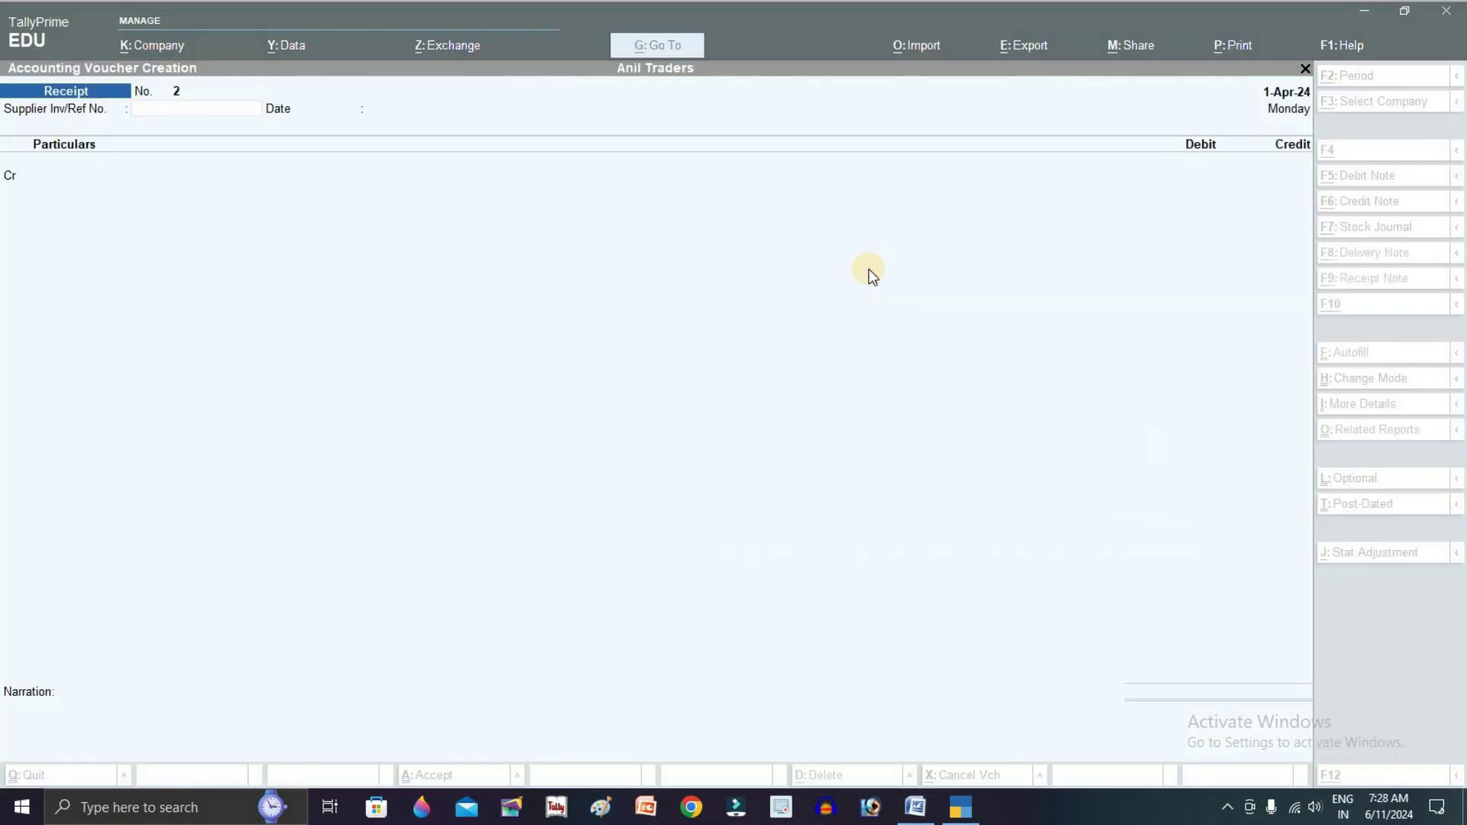
key("F9")
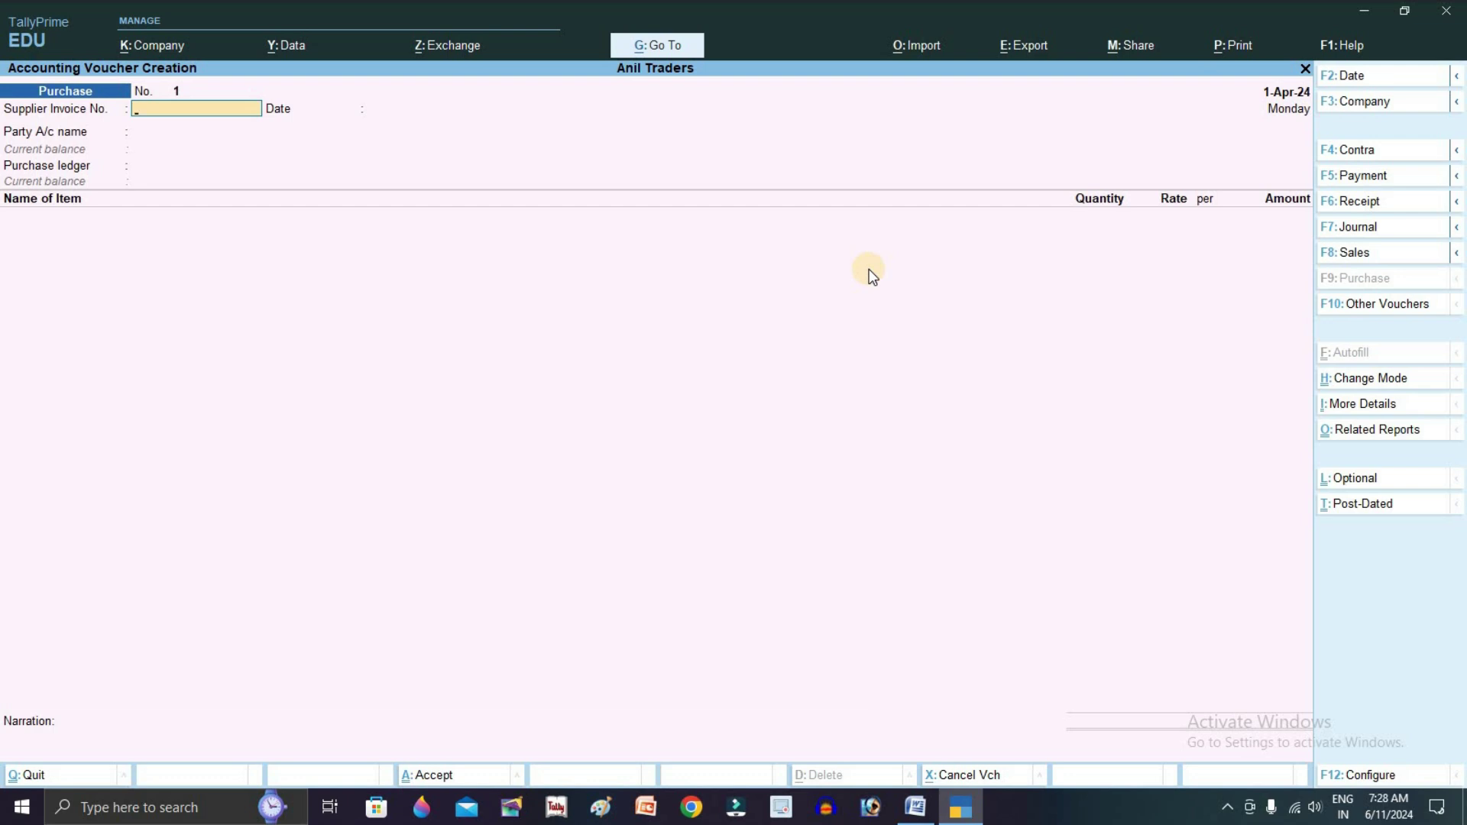
key("ctrl+h")
key("Down")
key("Down")
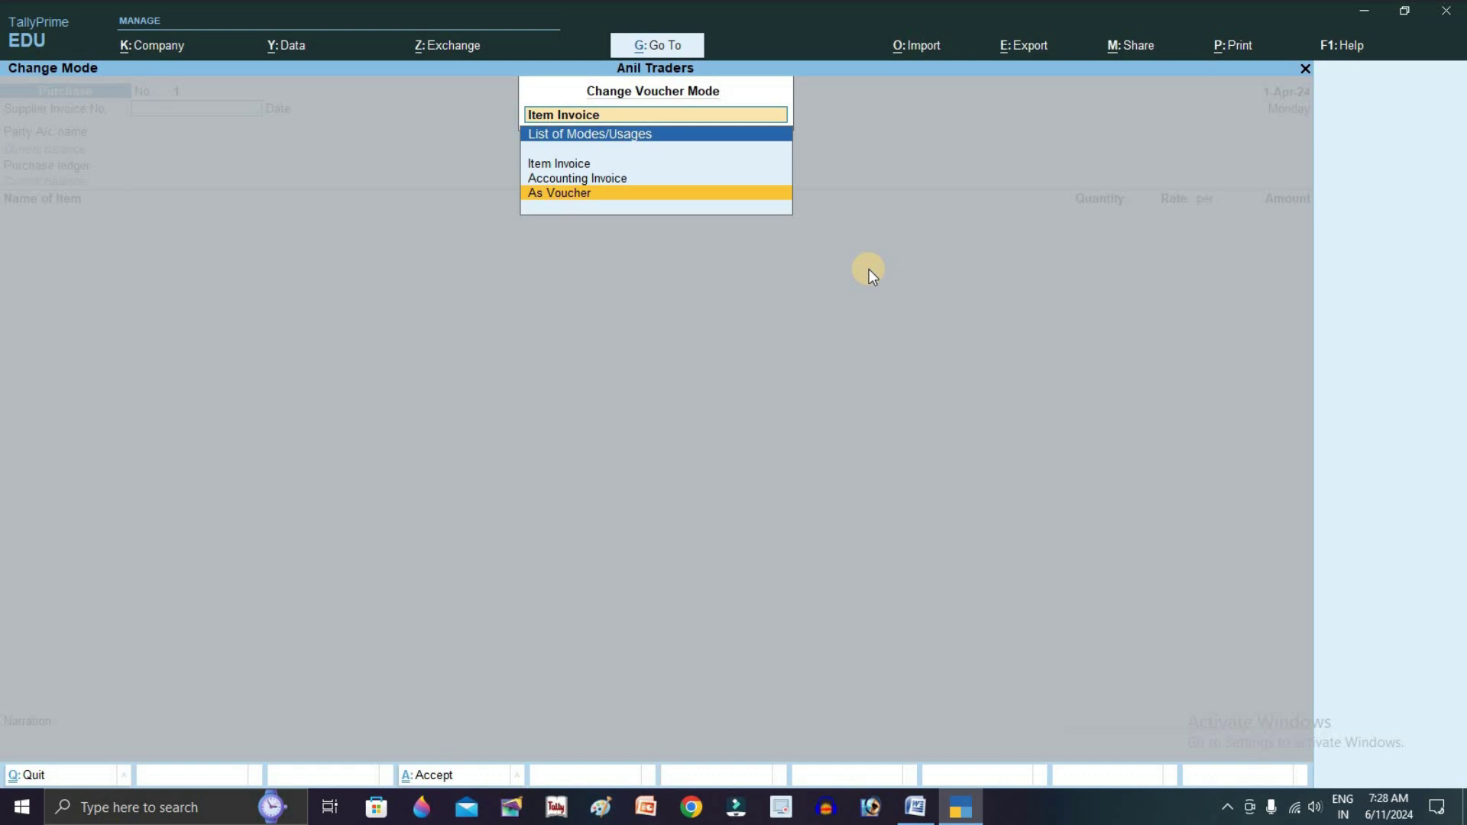
key("Return")
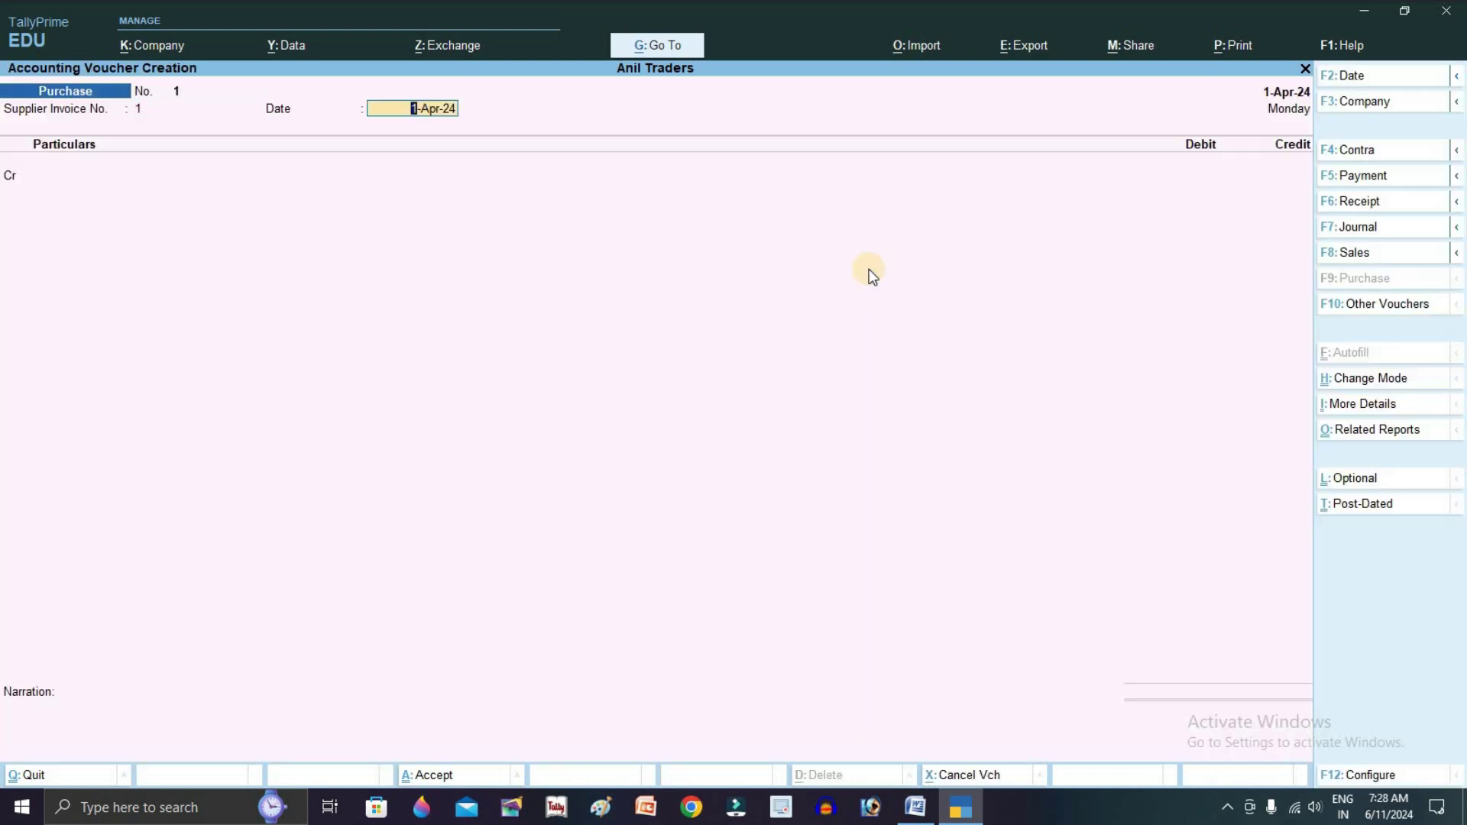
Enter invoice 2 and credit Gagan Traders 50,000 as a new bill reference
key("BackSpace")
type("2")
key("Return")
key("Return")
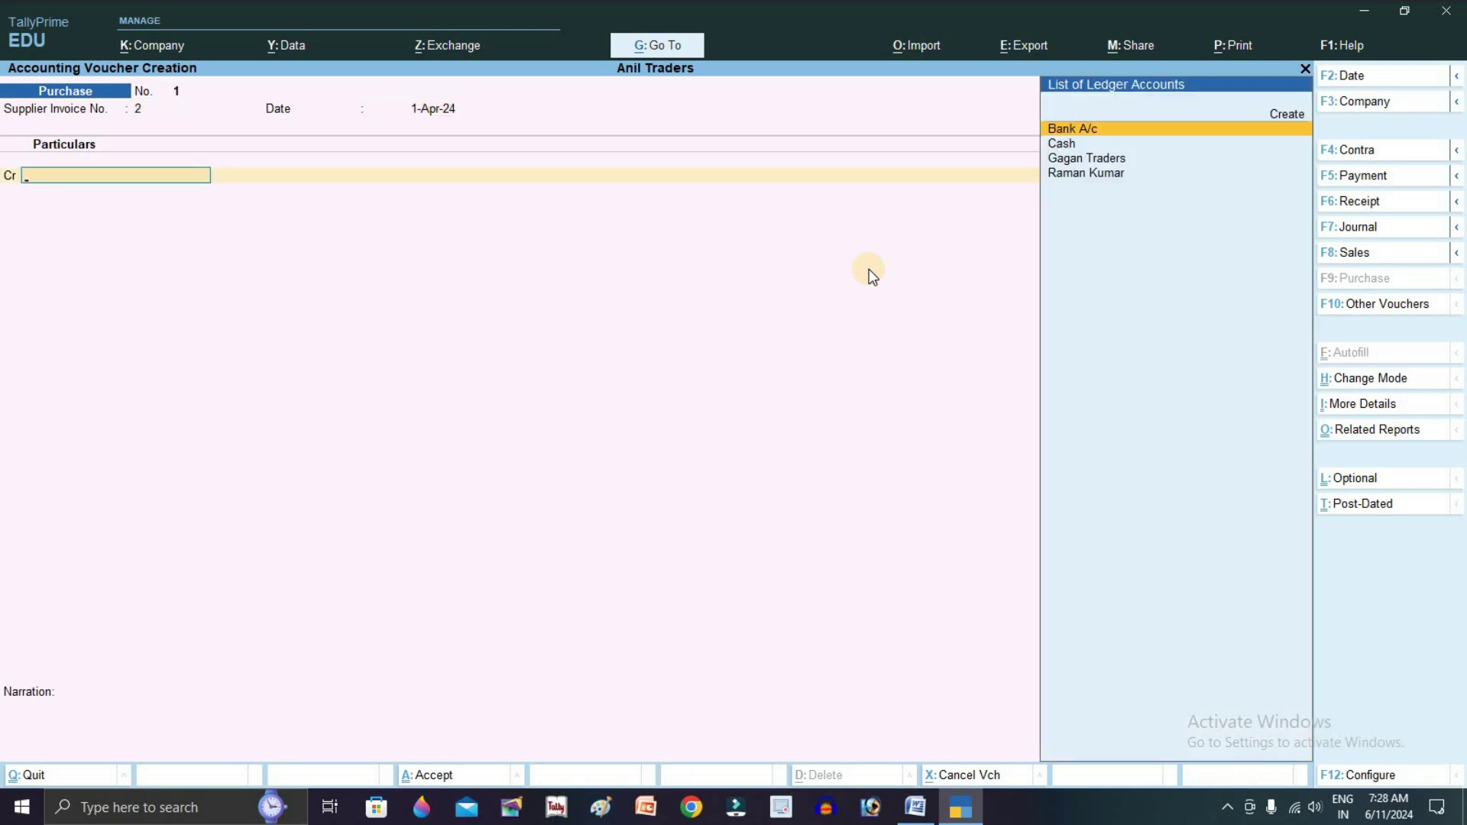
key("Down")
key("Down")
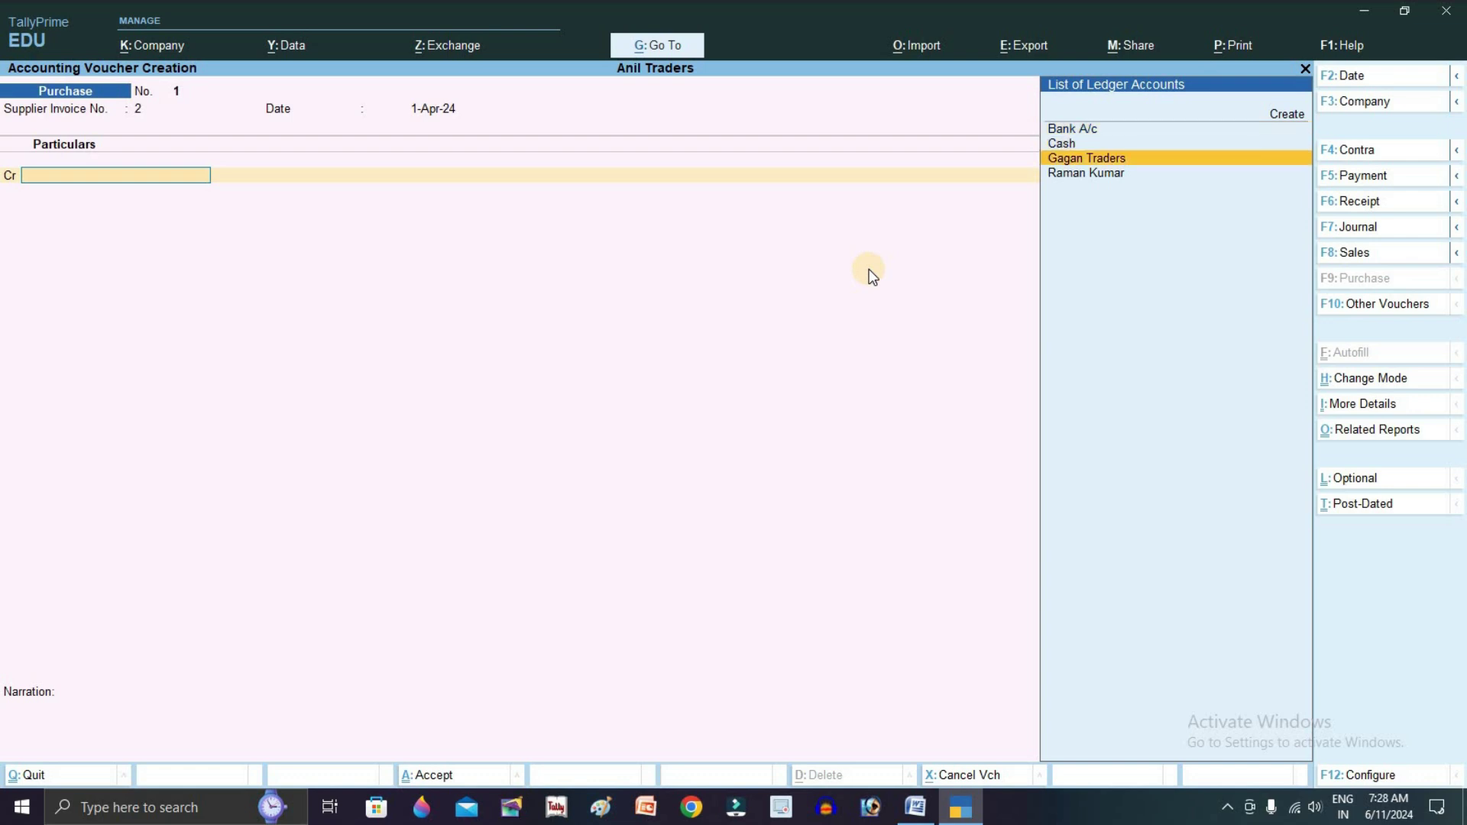
key("Return")
key("ctrl+a")
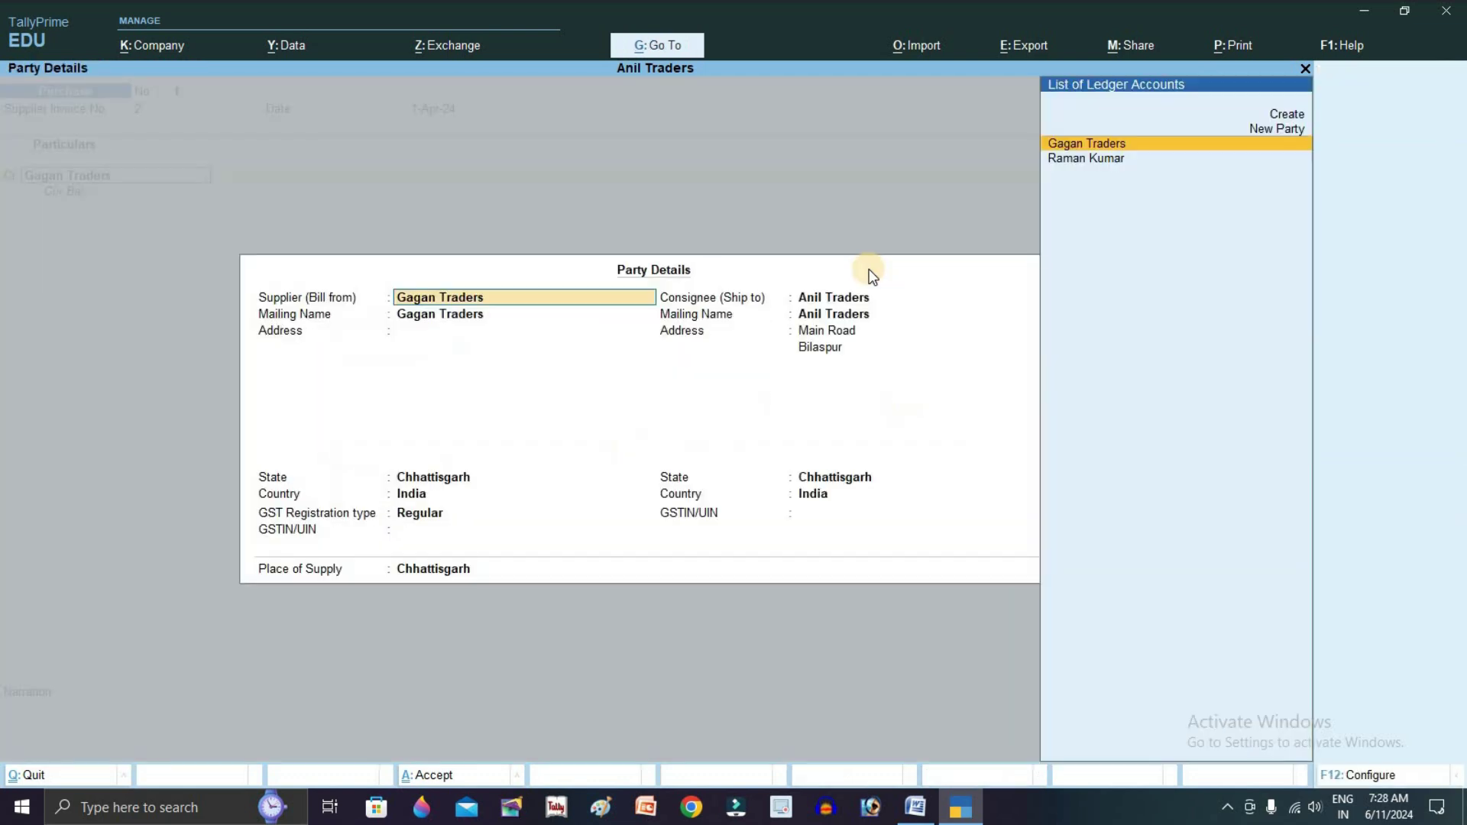
key("ctrl+a")
type("50,000")
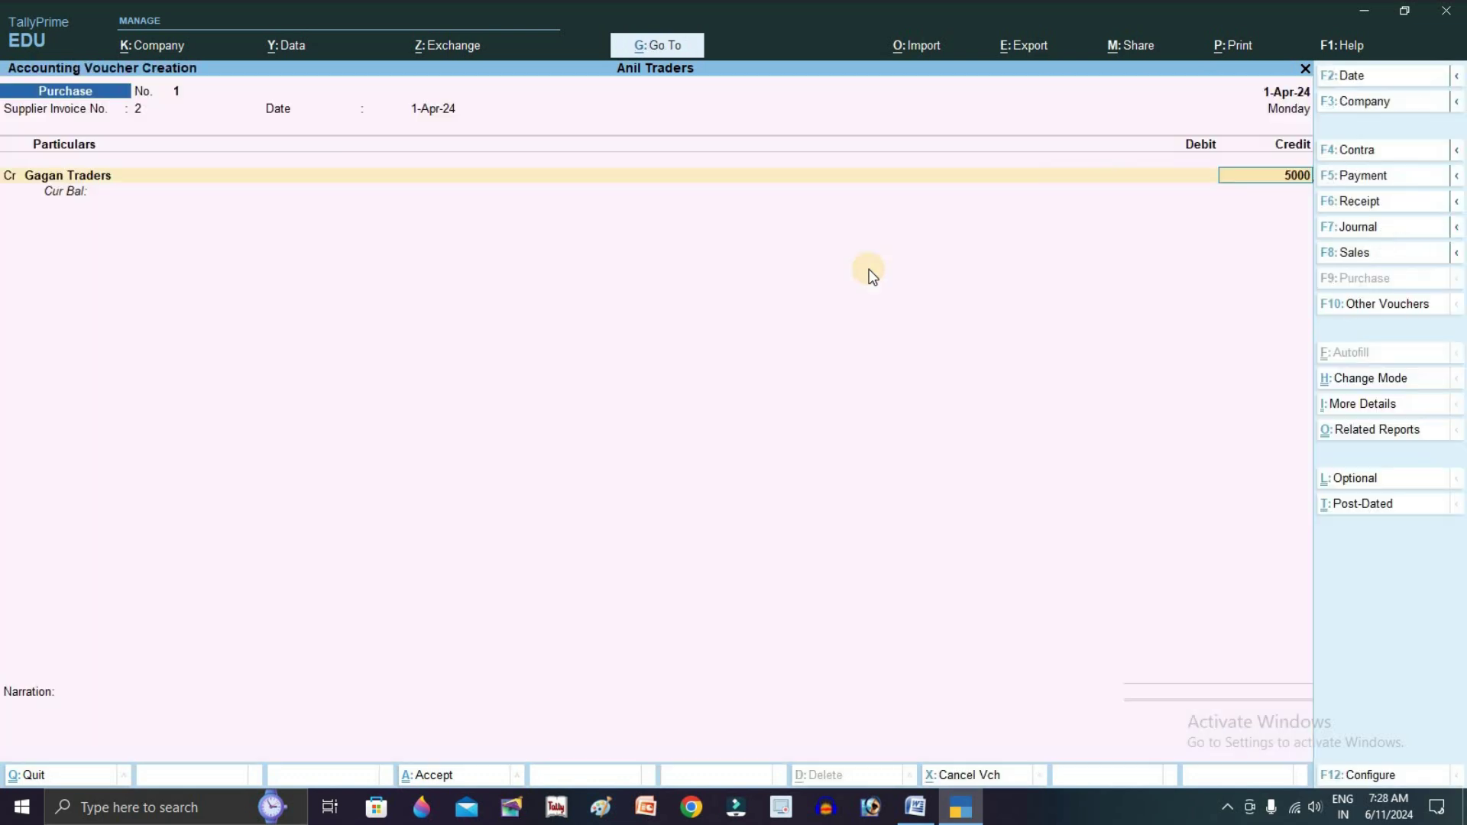
key("Return")
key("Return")
key("Return")
key("Return")
key("Return")
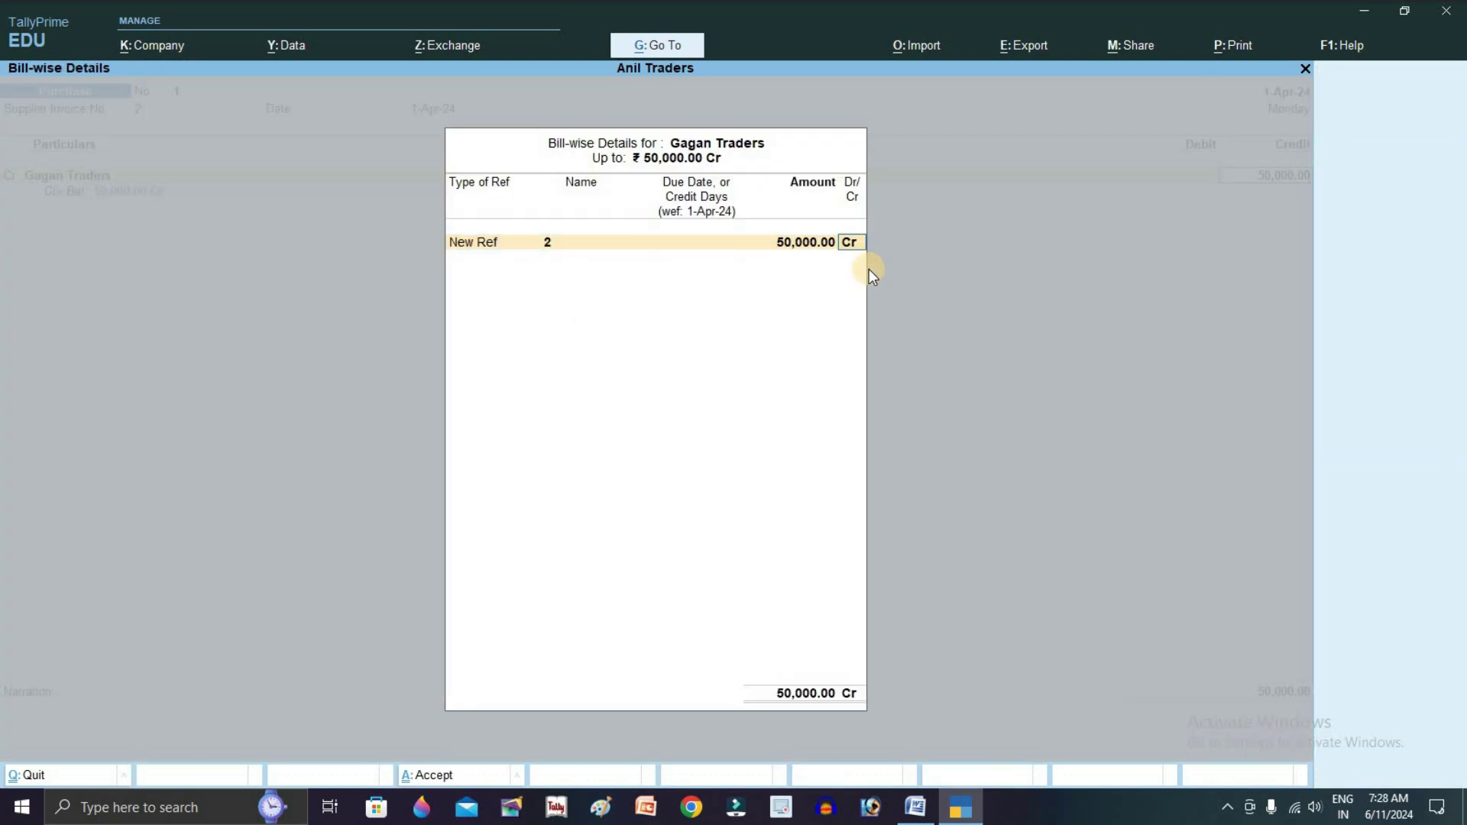
key("Return")
Create the Purchase A/c ledger under Purchase Accounts from the debit line
type("Pu")
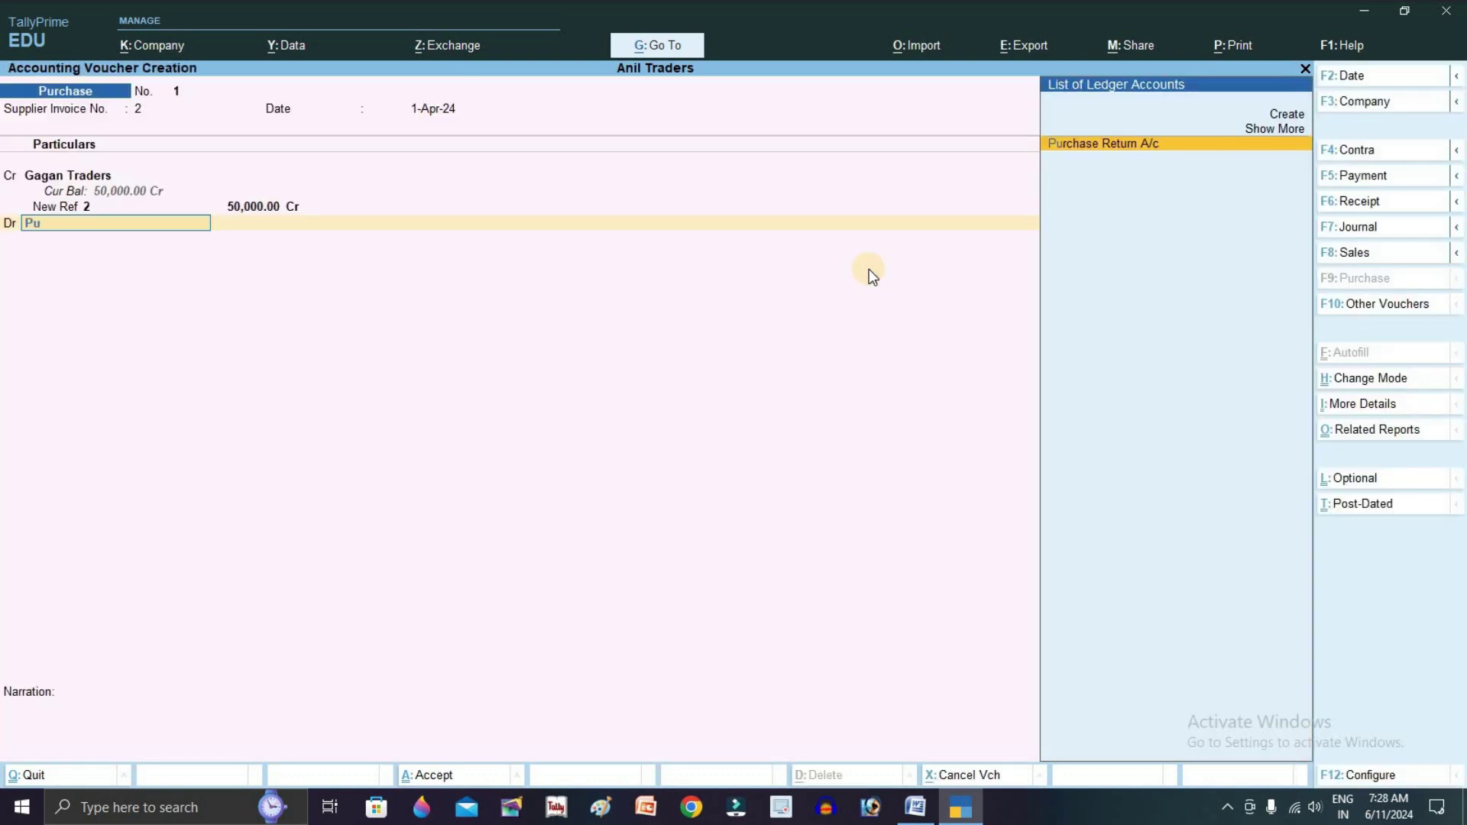
key("alt+c")
type("Purchase a/c")
key("Return")
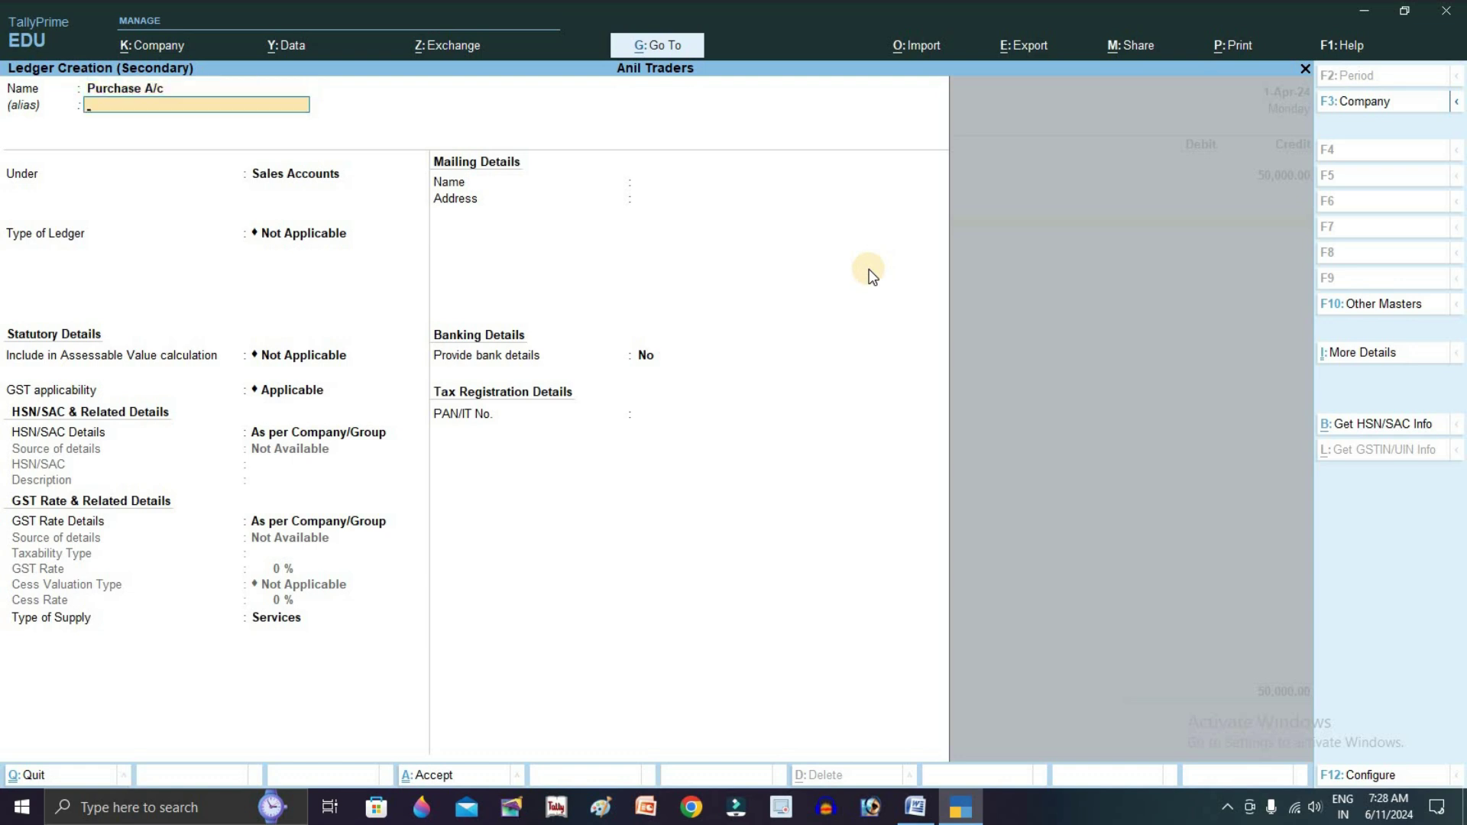
key("Return")
type("Pu")
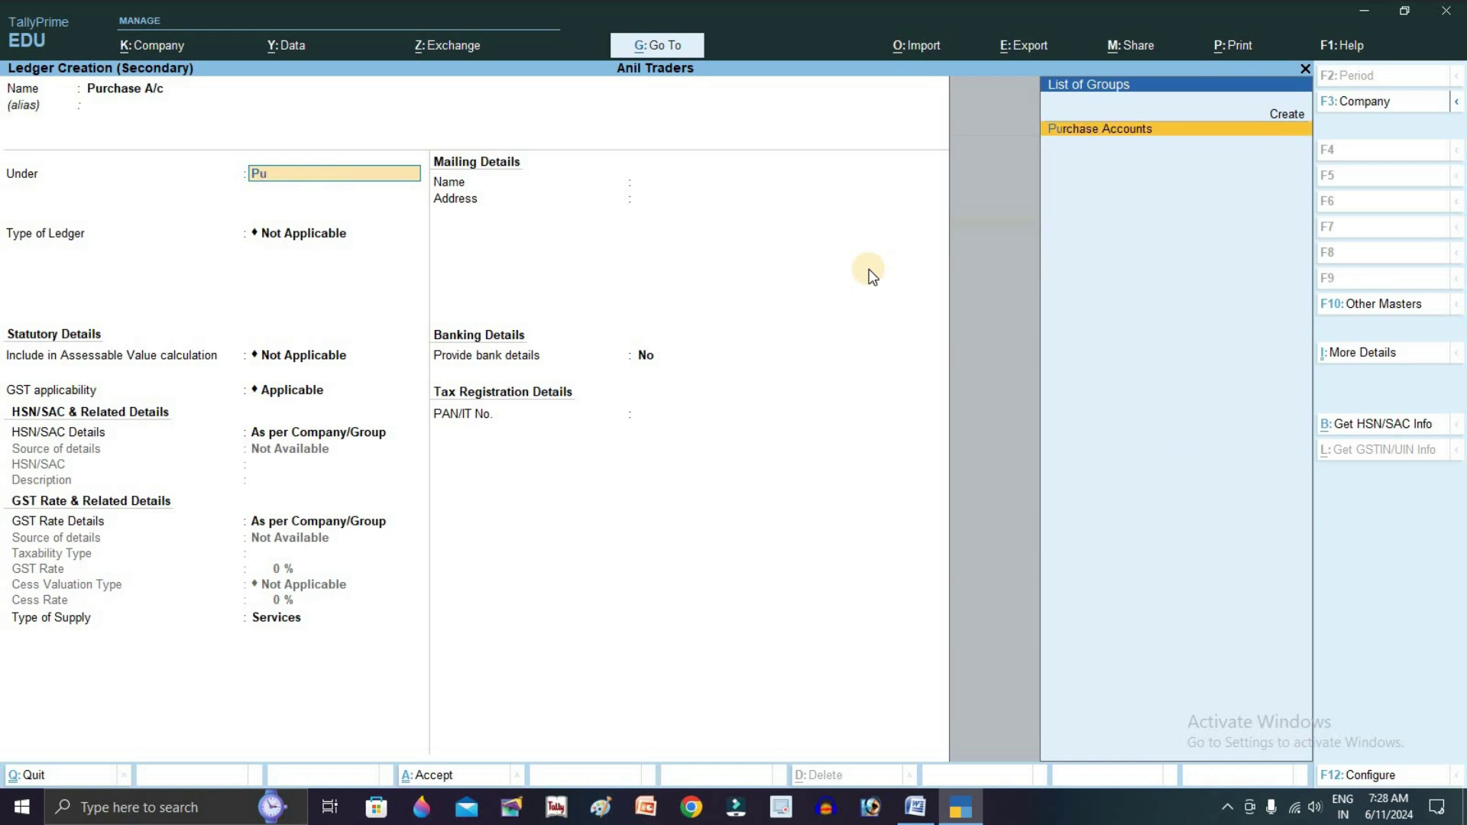
key("Return")
key("ctrl+a")
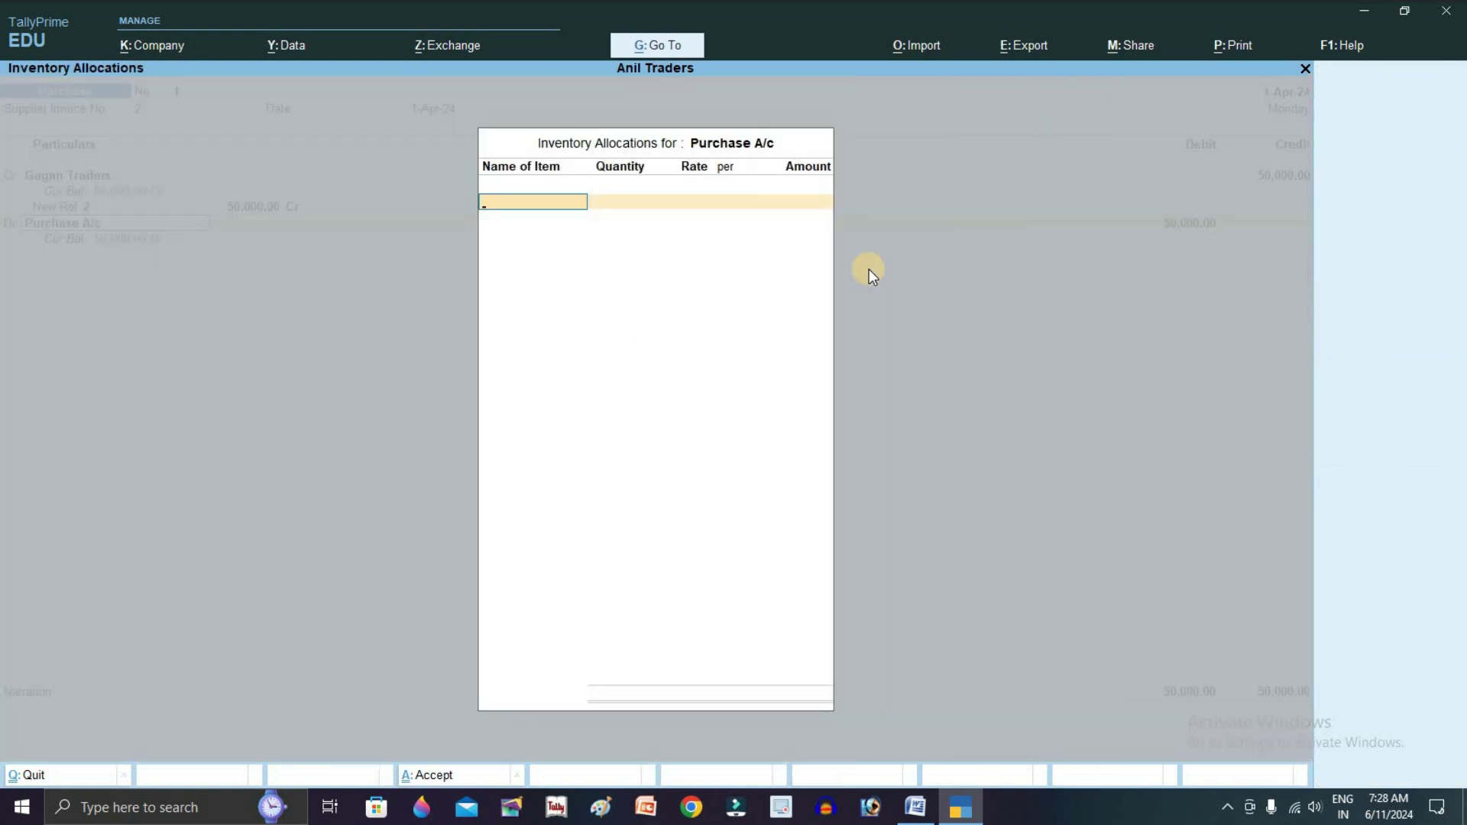
Debit Purchase A/c 50,000, save the purchase voucher, and return to Word
key("Escape")
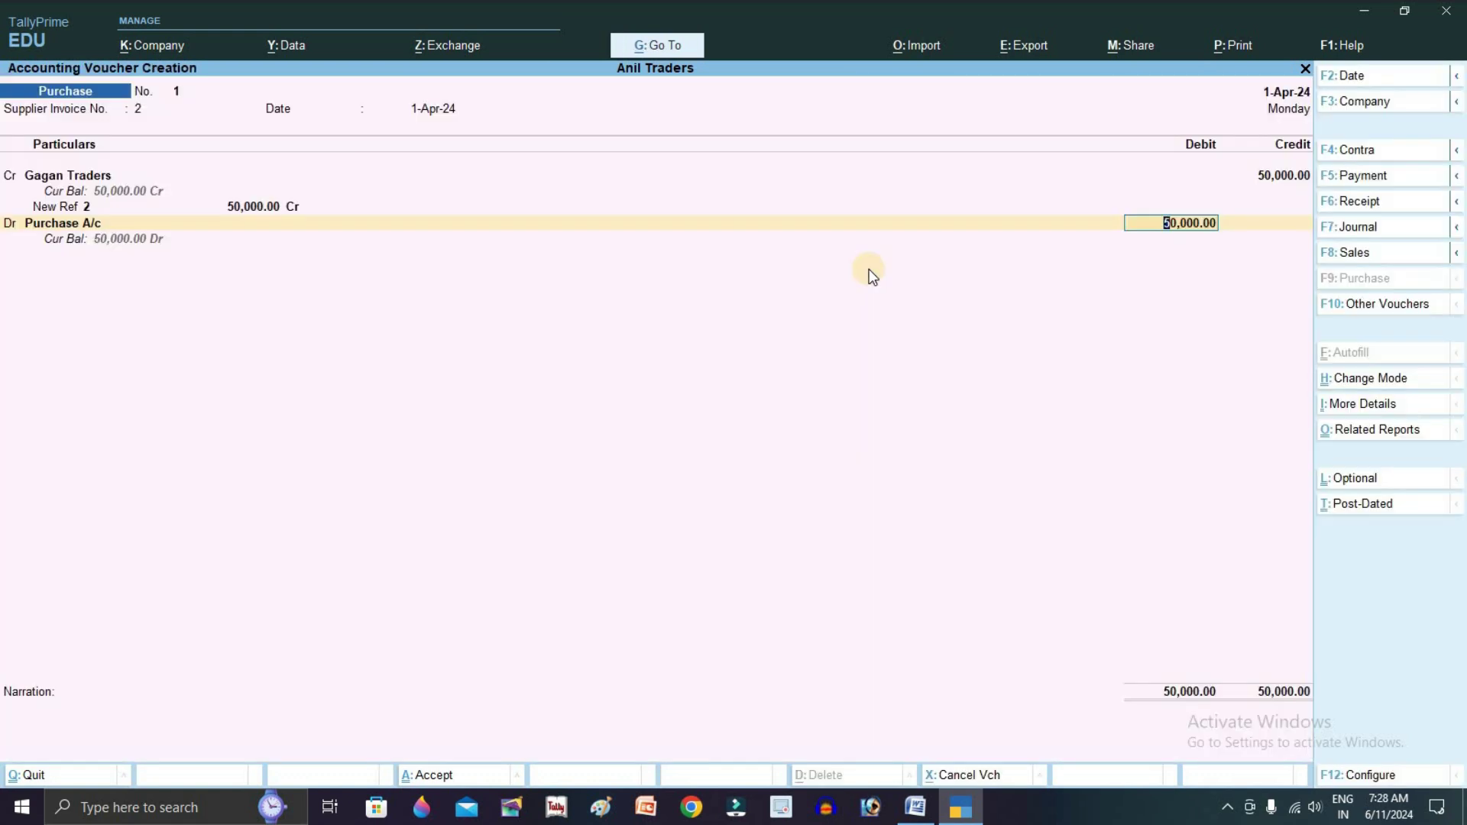
key("Return")
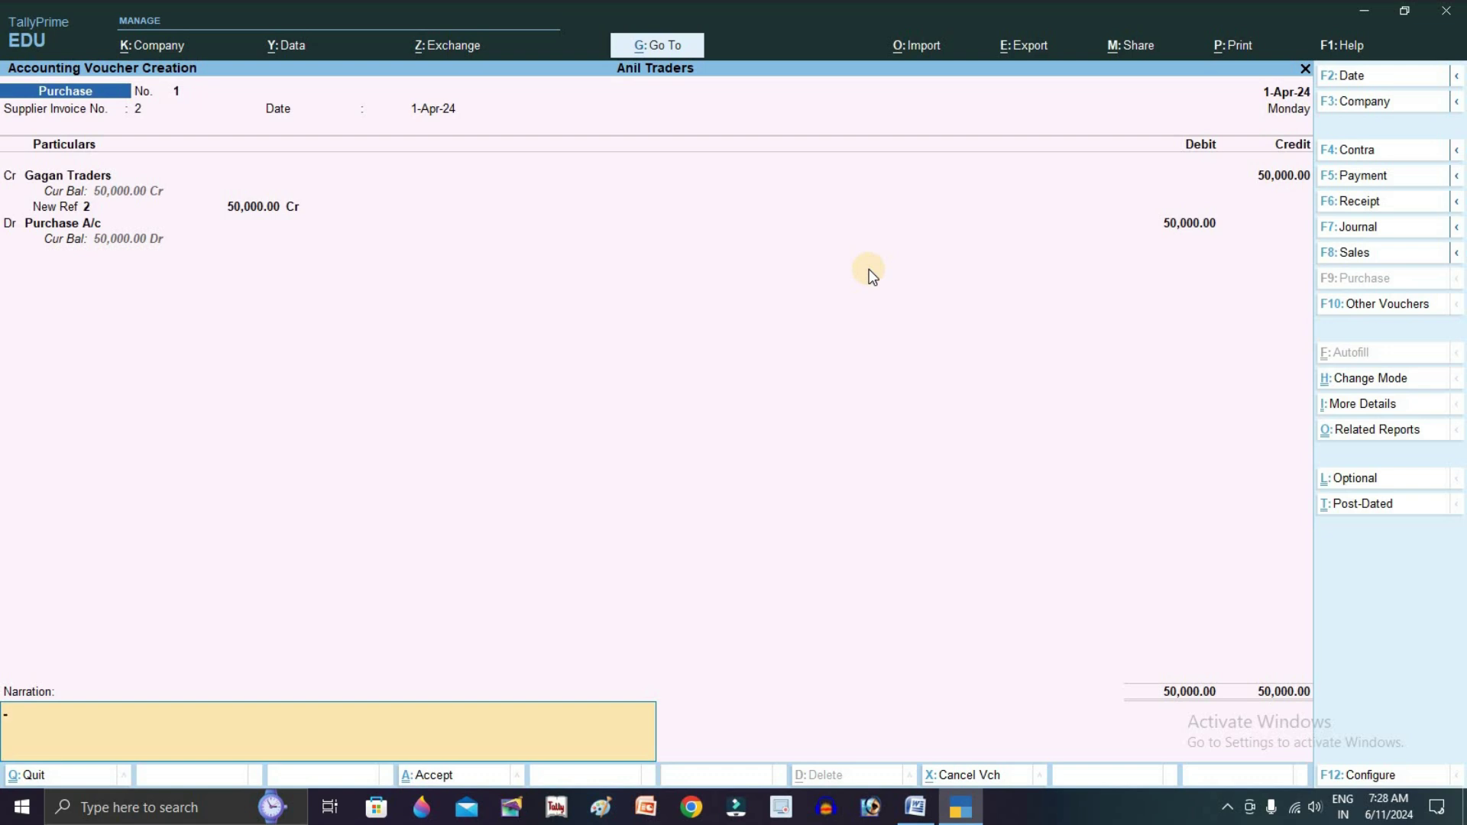
key("Return")
key("Return")
key("alt+Tab")
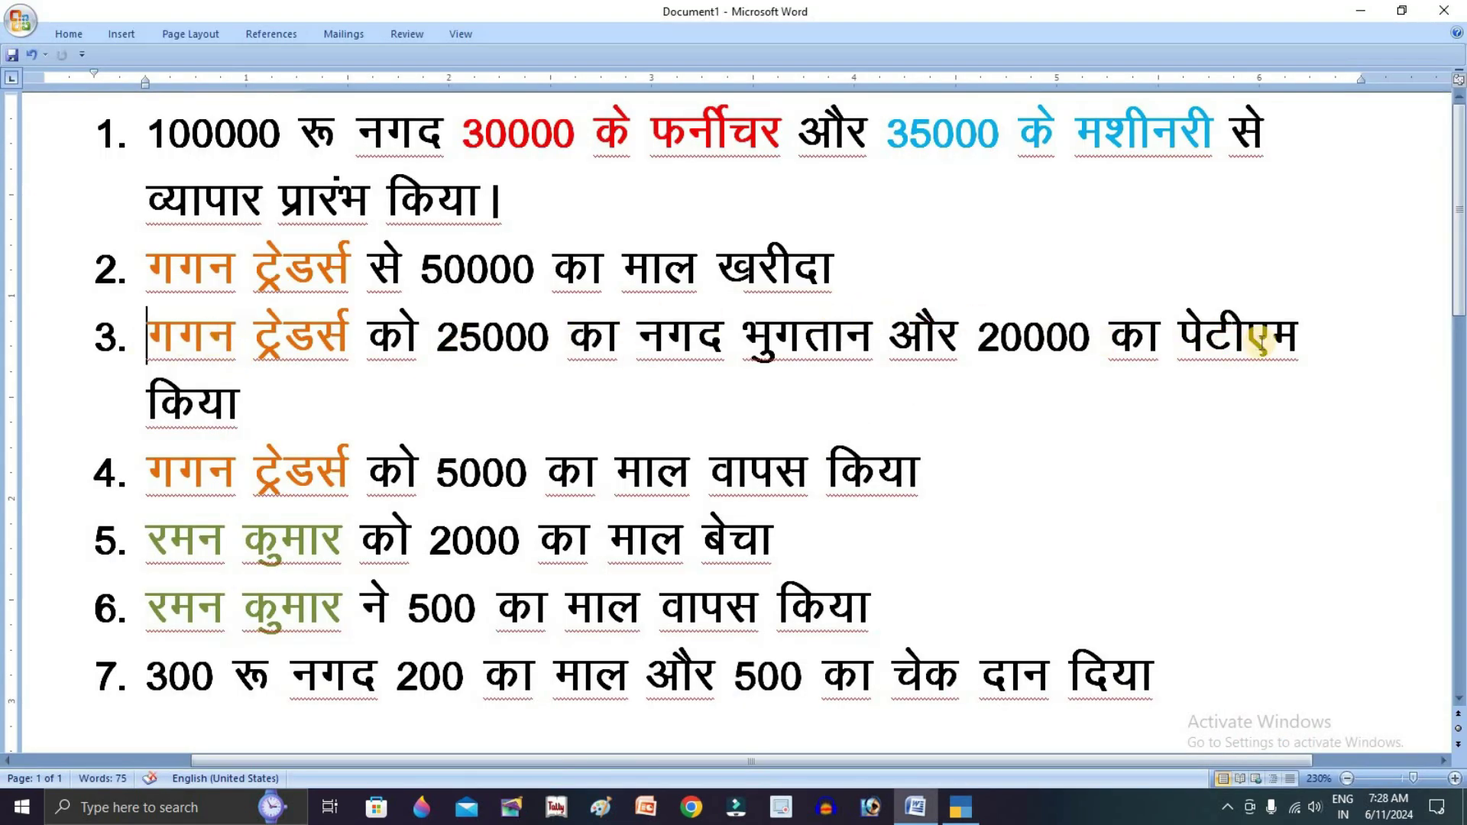
Start a Payment voucher with reference 3, debiting Gagan Traders 25,000 against bill 2
key("alt+Tab")
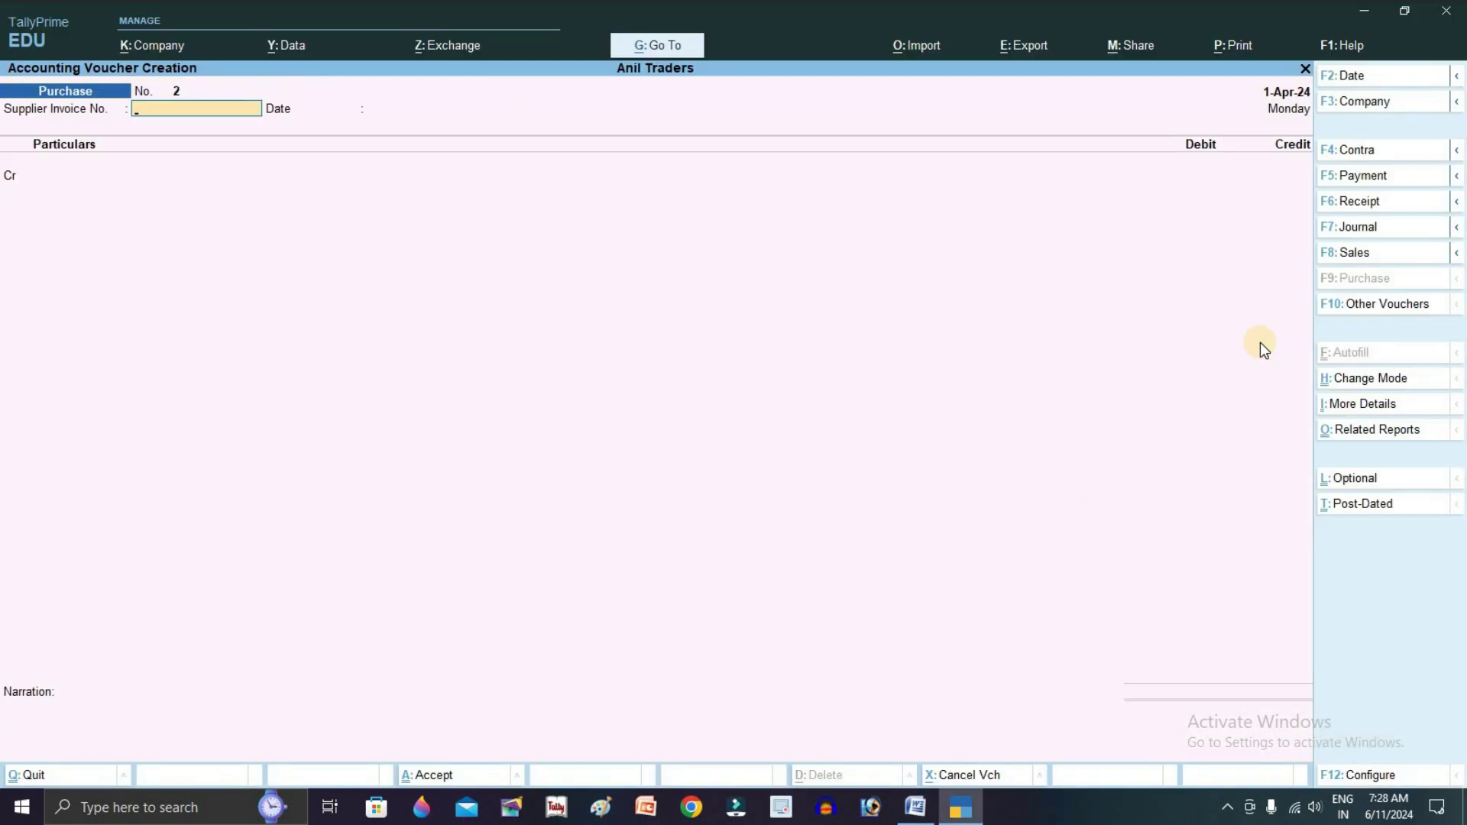
key("F5")
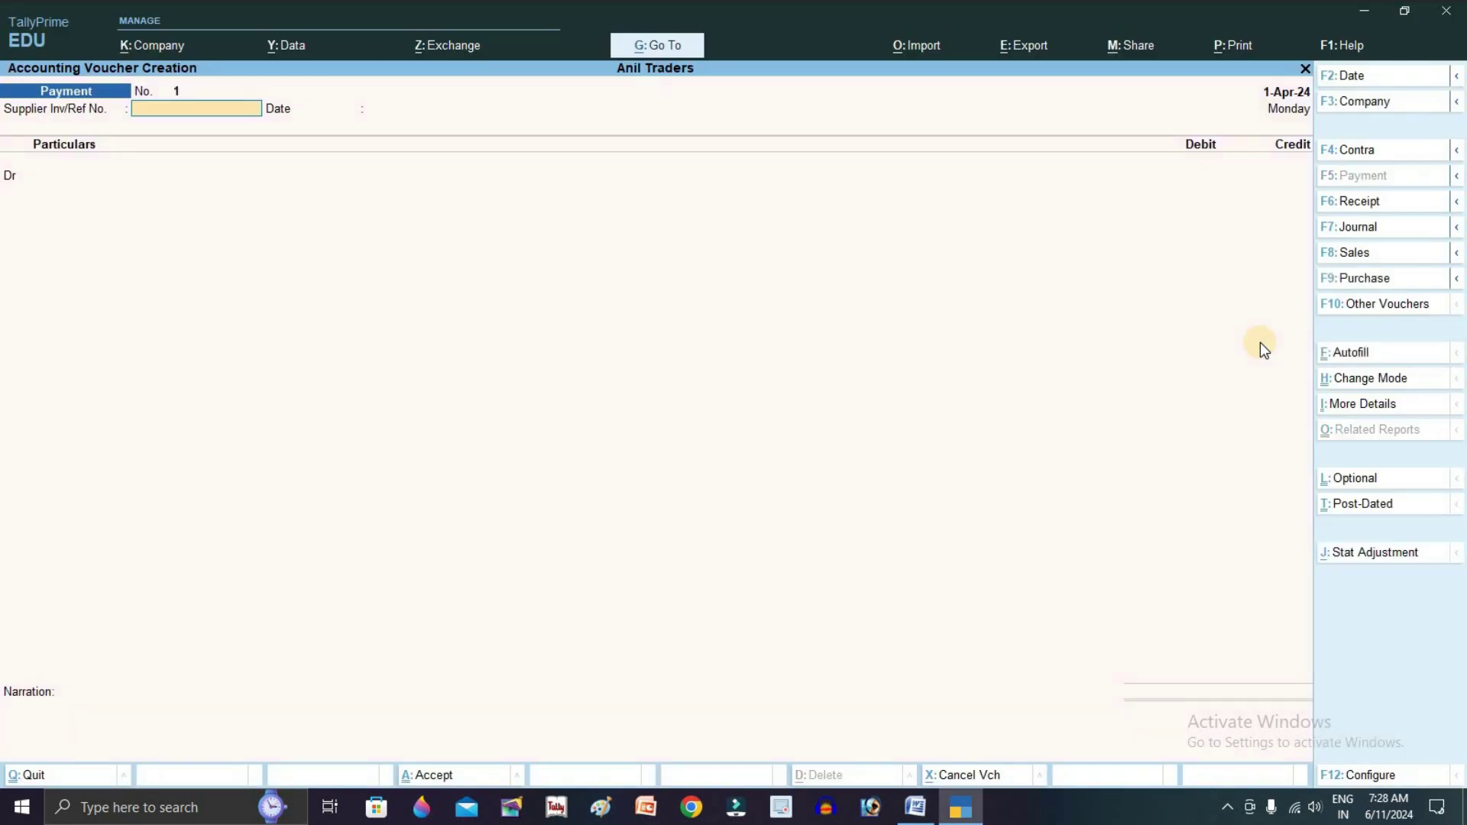
type("3")
key("Return")
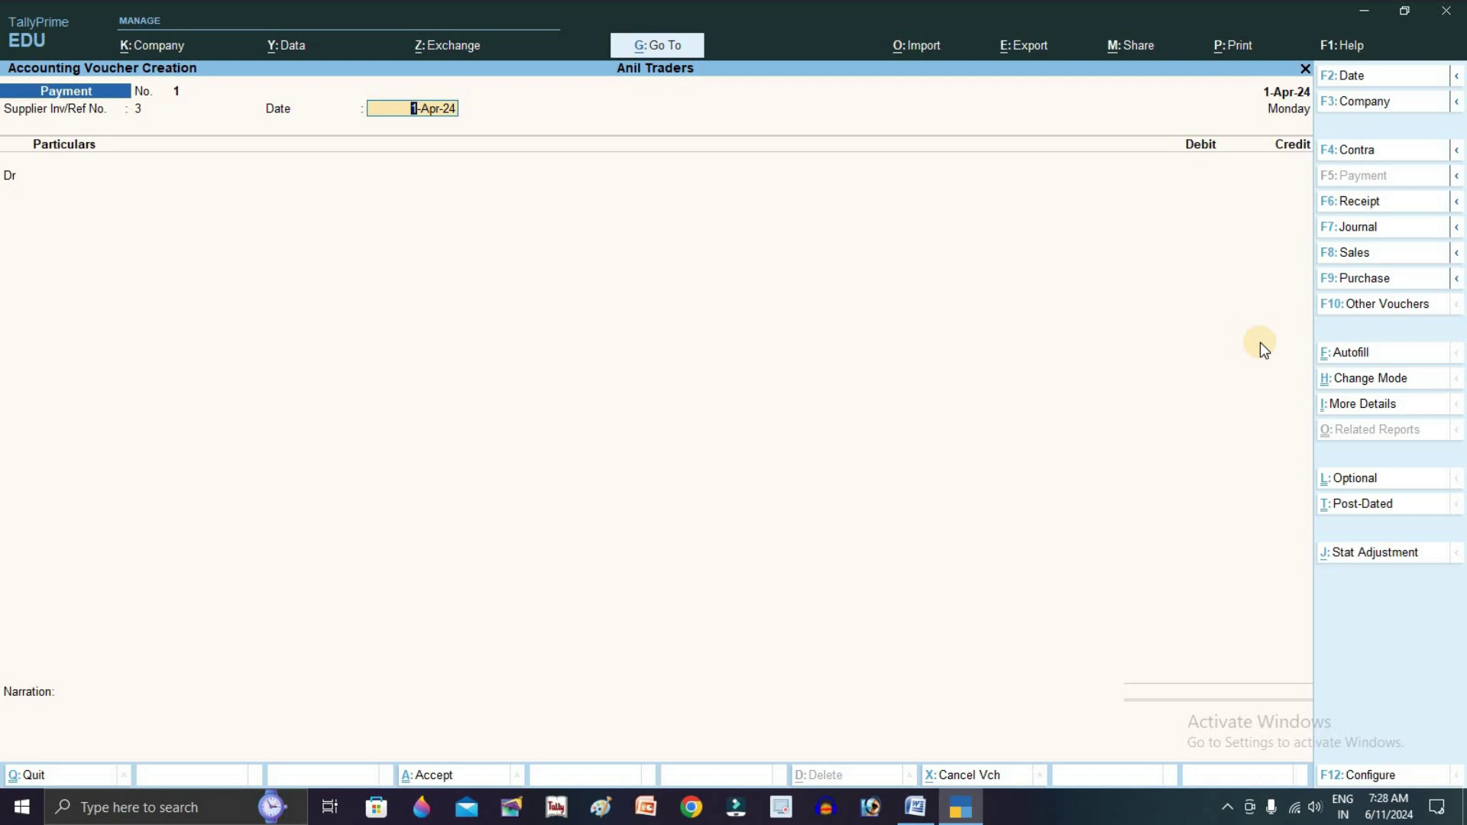
key("Return")
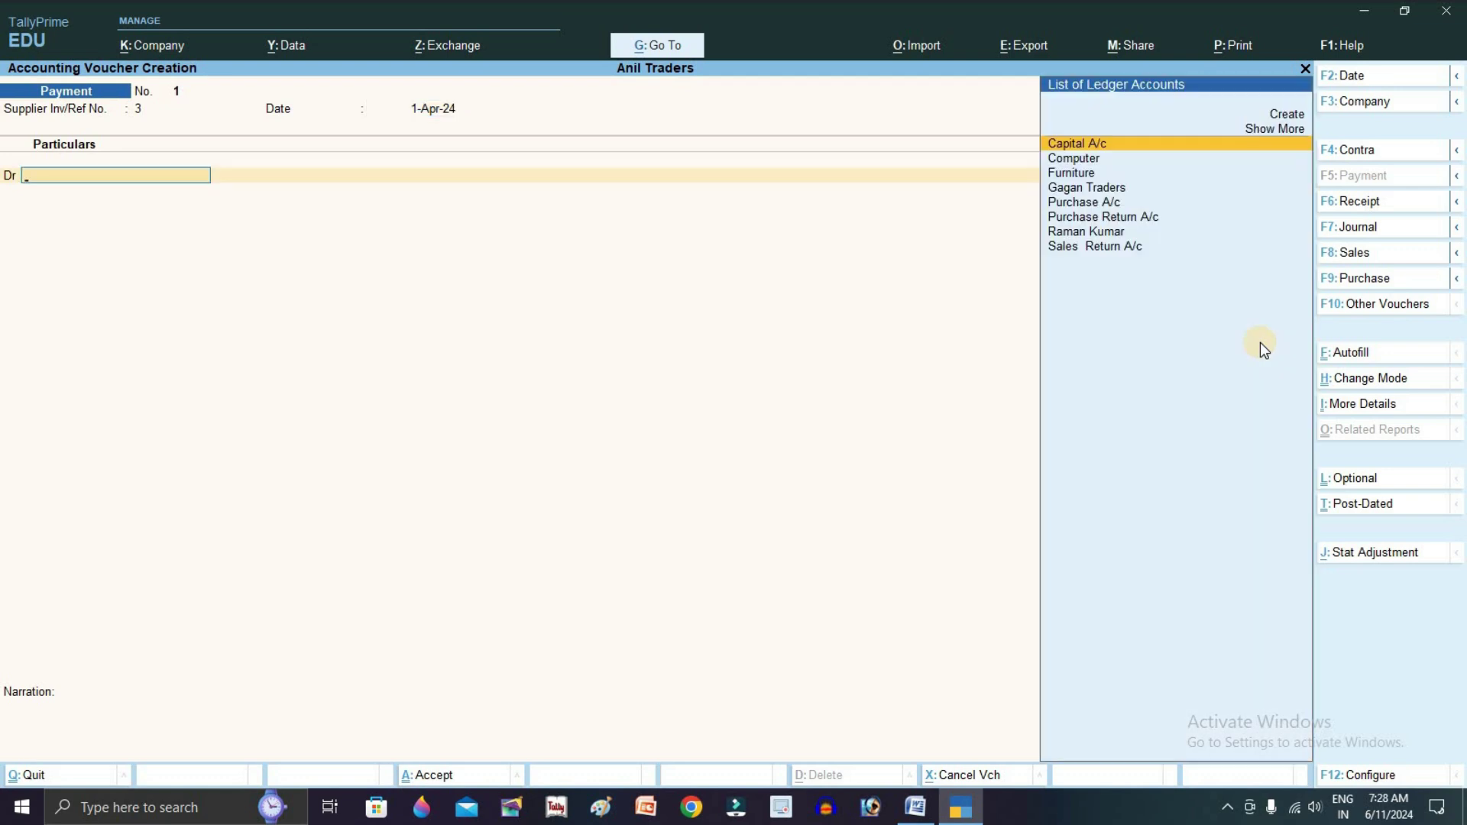
key("Down")
key("Down")
key("Down")
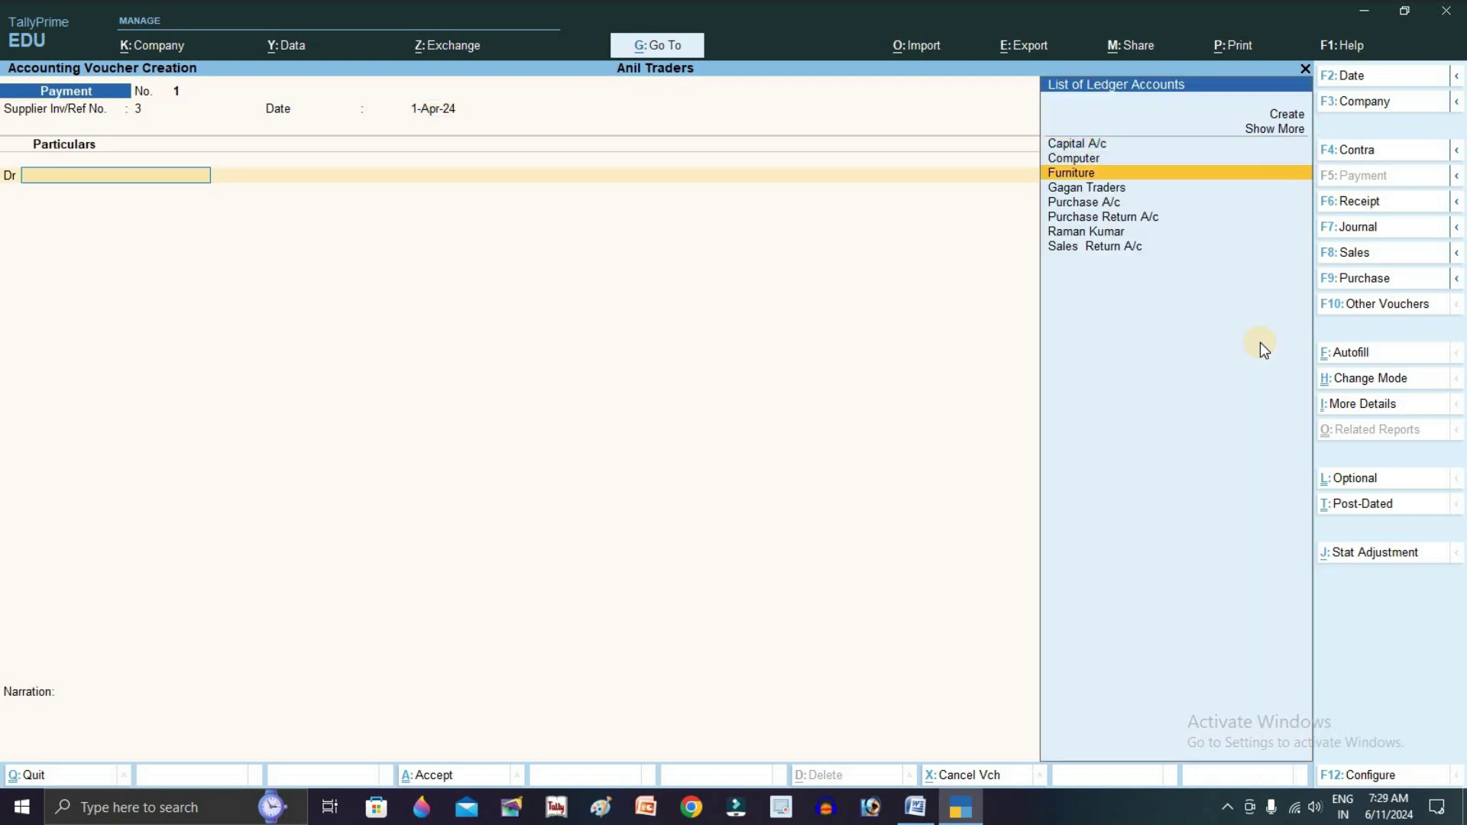
key("Return")
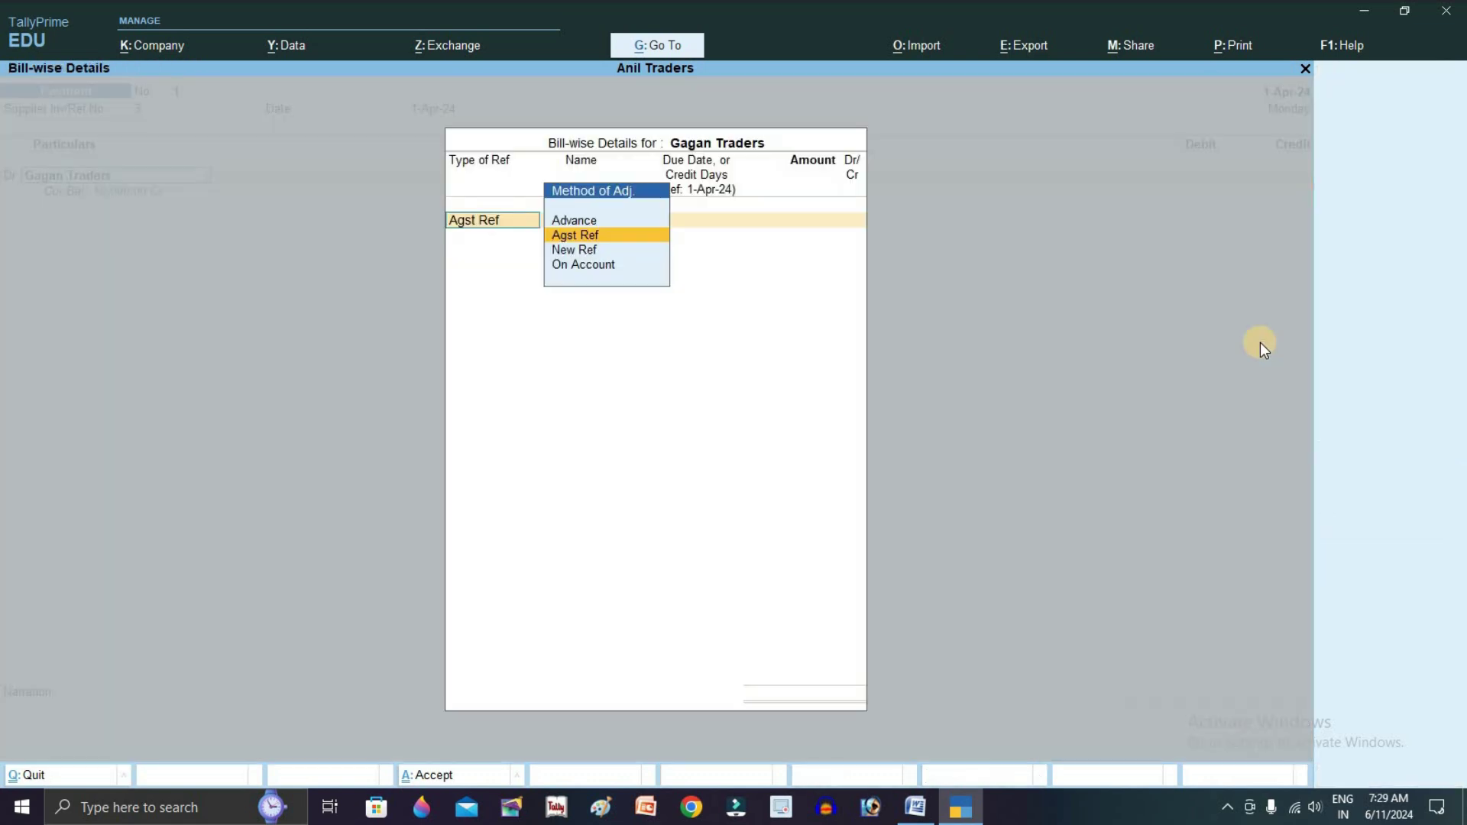
key("Return")
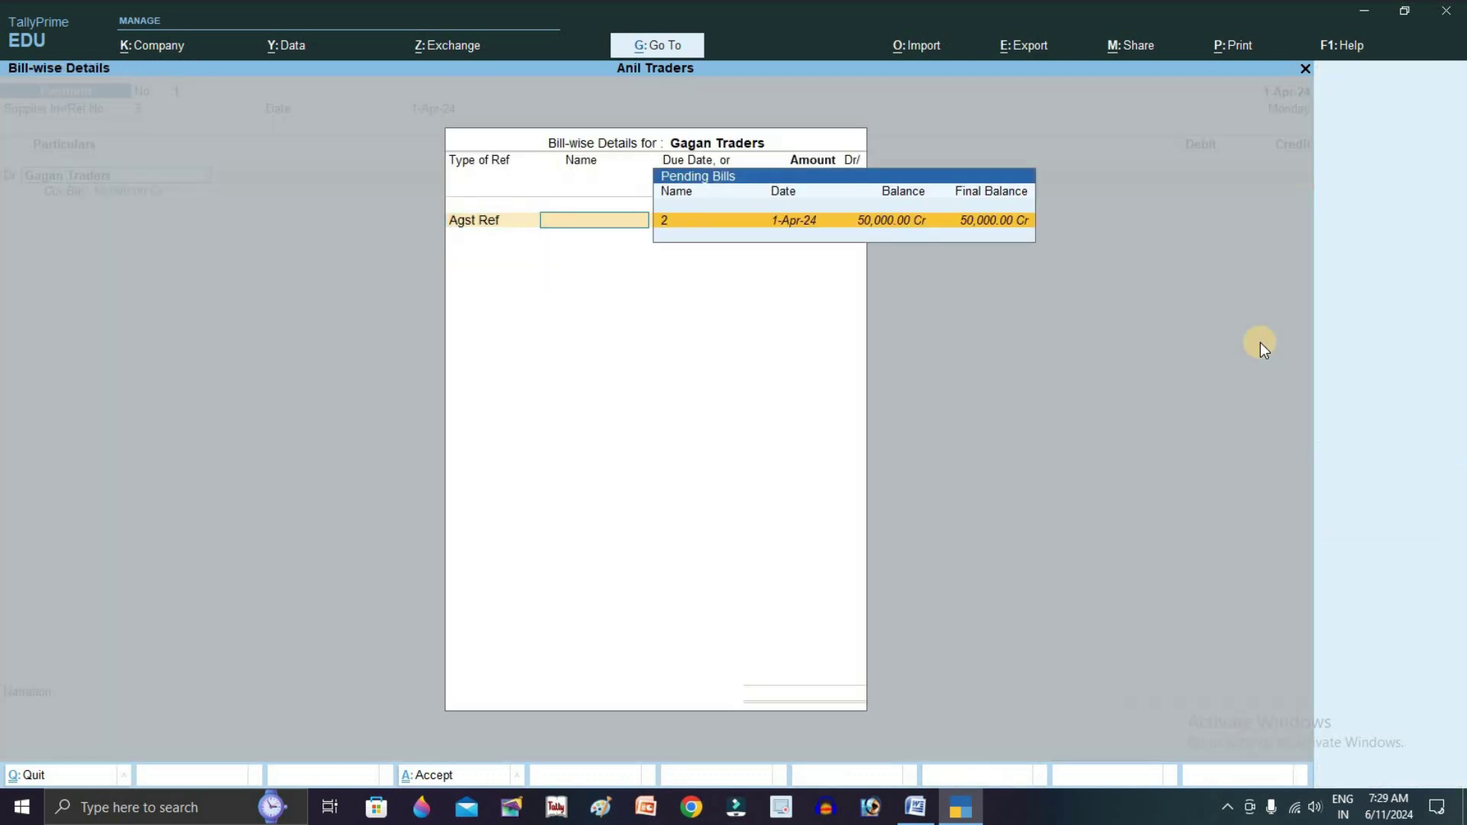
key("Return")
type("25,000")
key("Return")
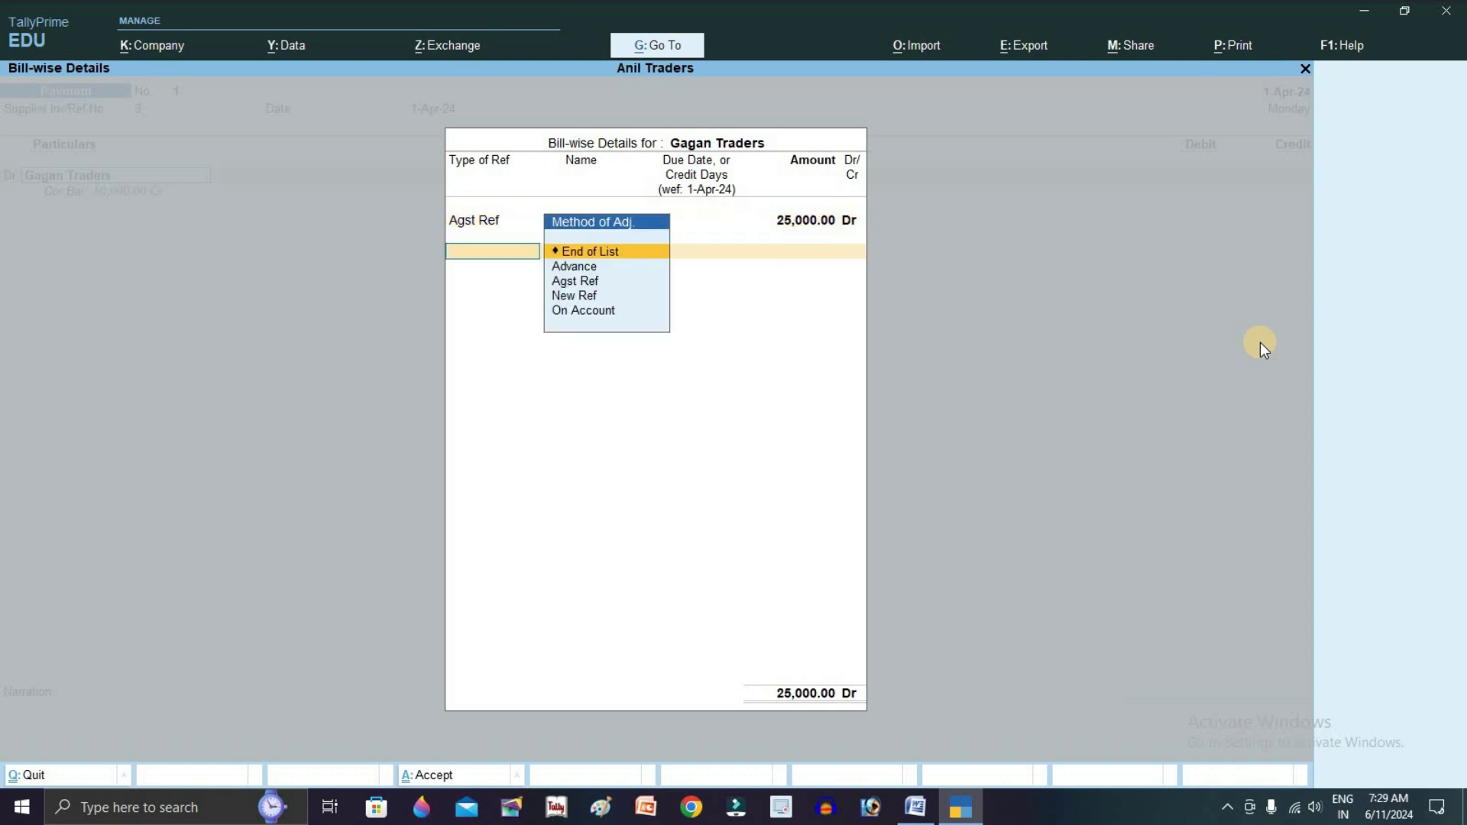
key("Return")
Credit Cash with the 25,000 and save the payment voucher
type("ca")
key("Down")
key("Return")
key("Return")
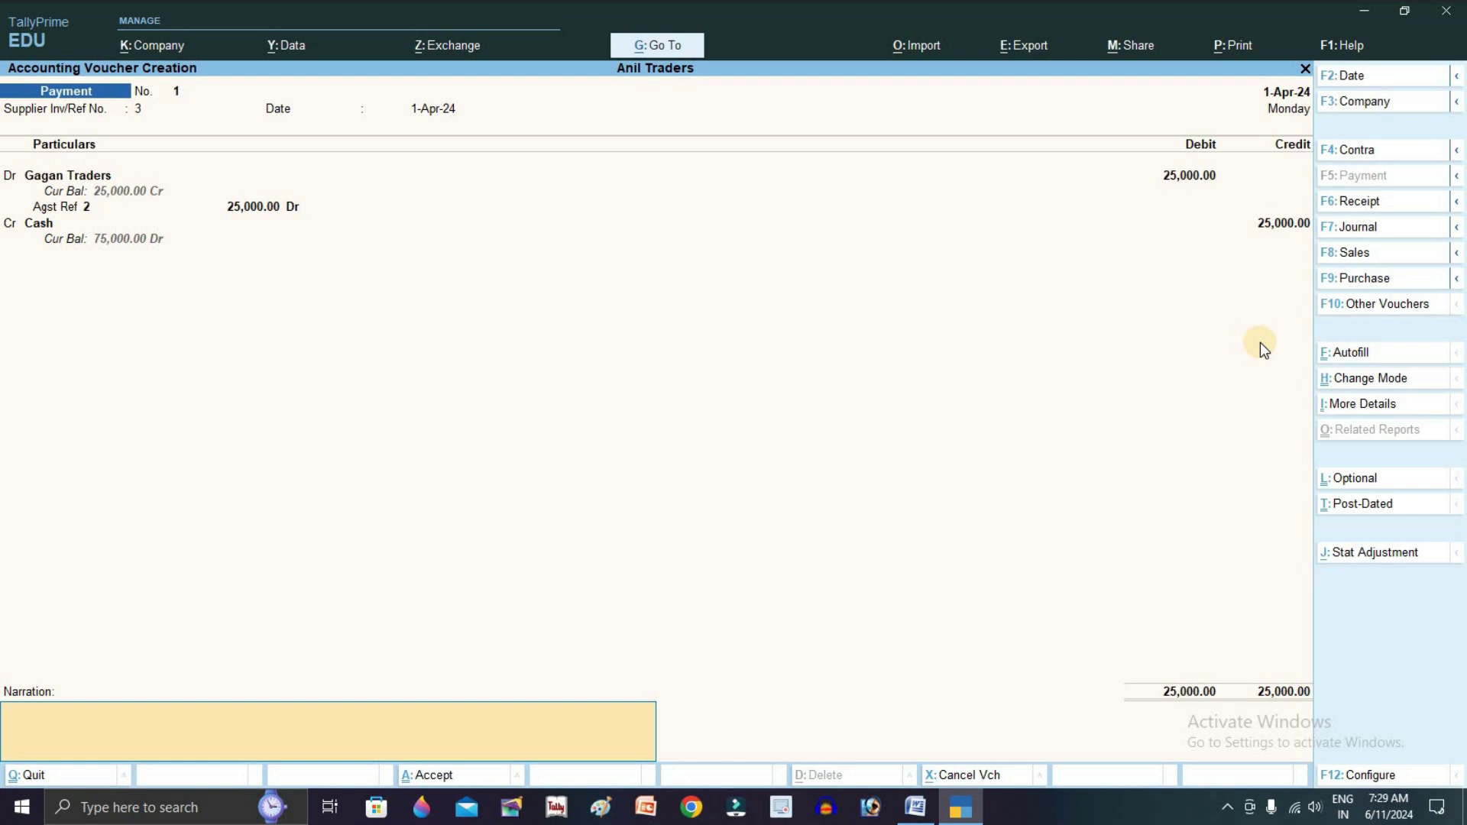
key("Return")
key("Return")
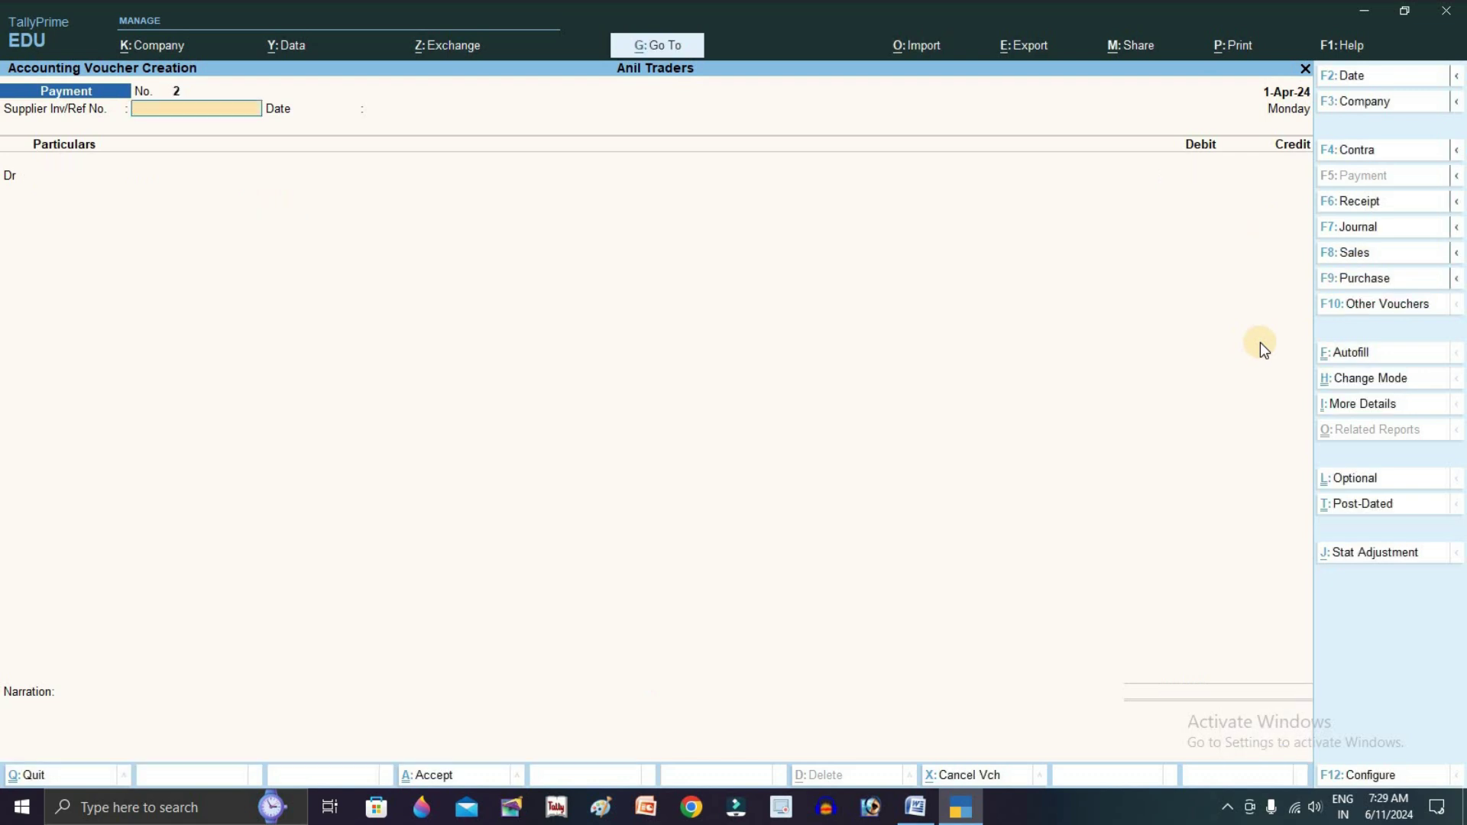
Enter reference 4 and debit Gagan Traders 20,000 against bill 2
type("4")
key("Return")
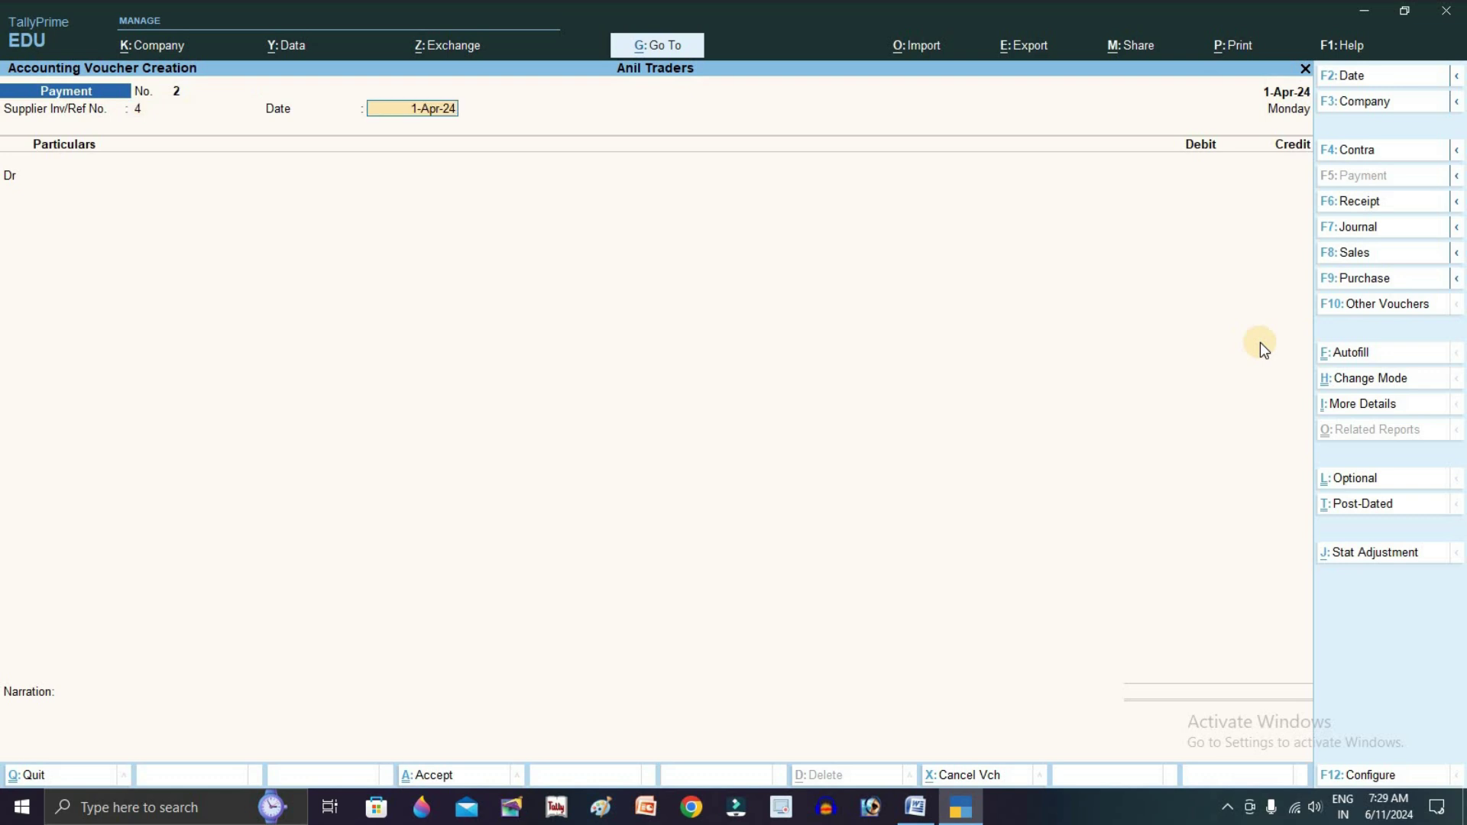
key("Return")
key("Down")
key("Down")
key("Down")
key("Down")
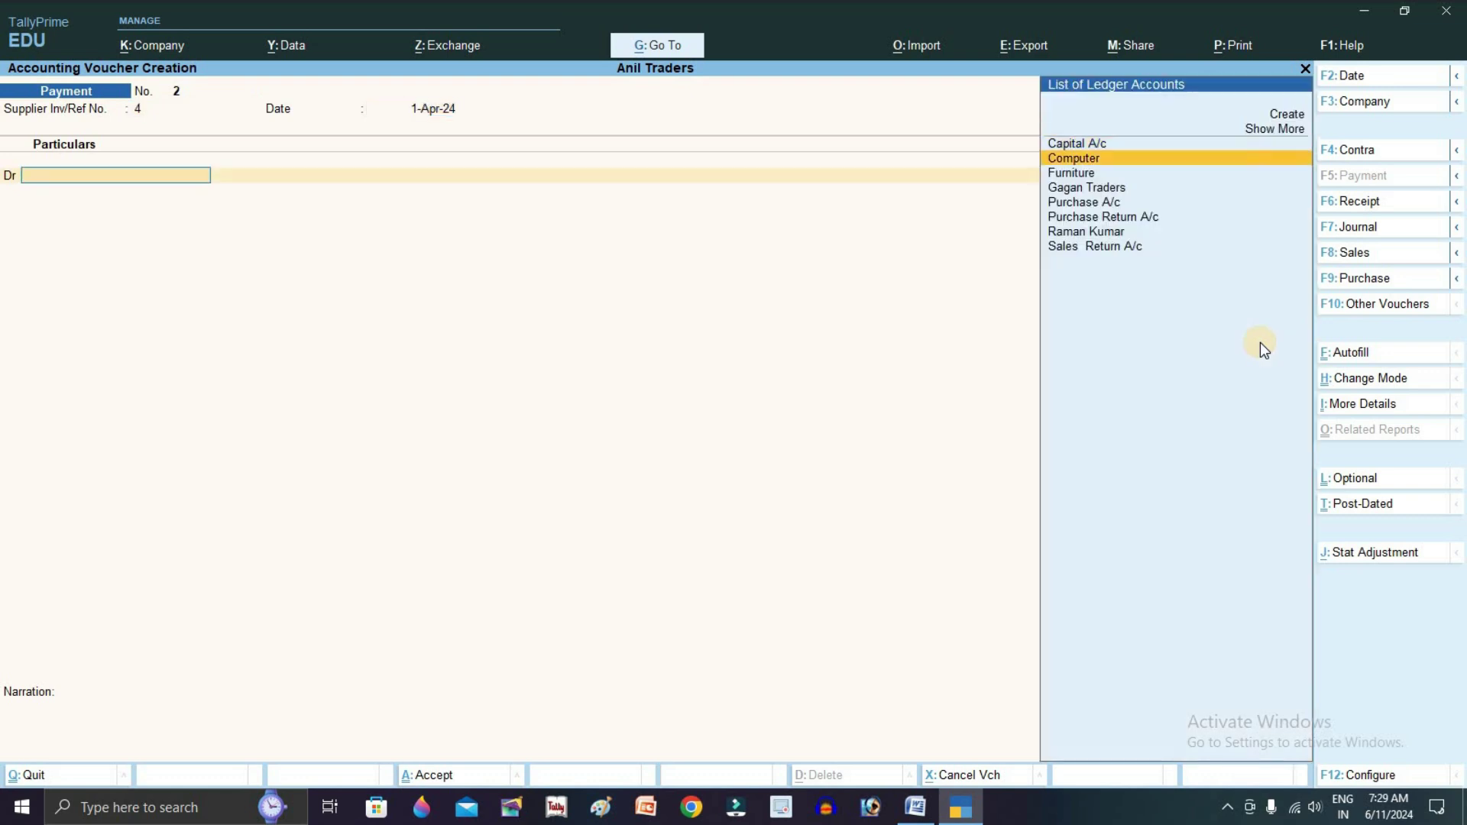
key("Up")
key("Return")
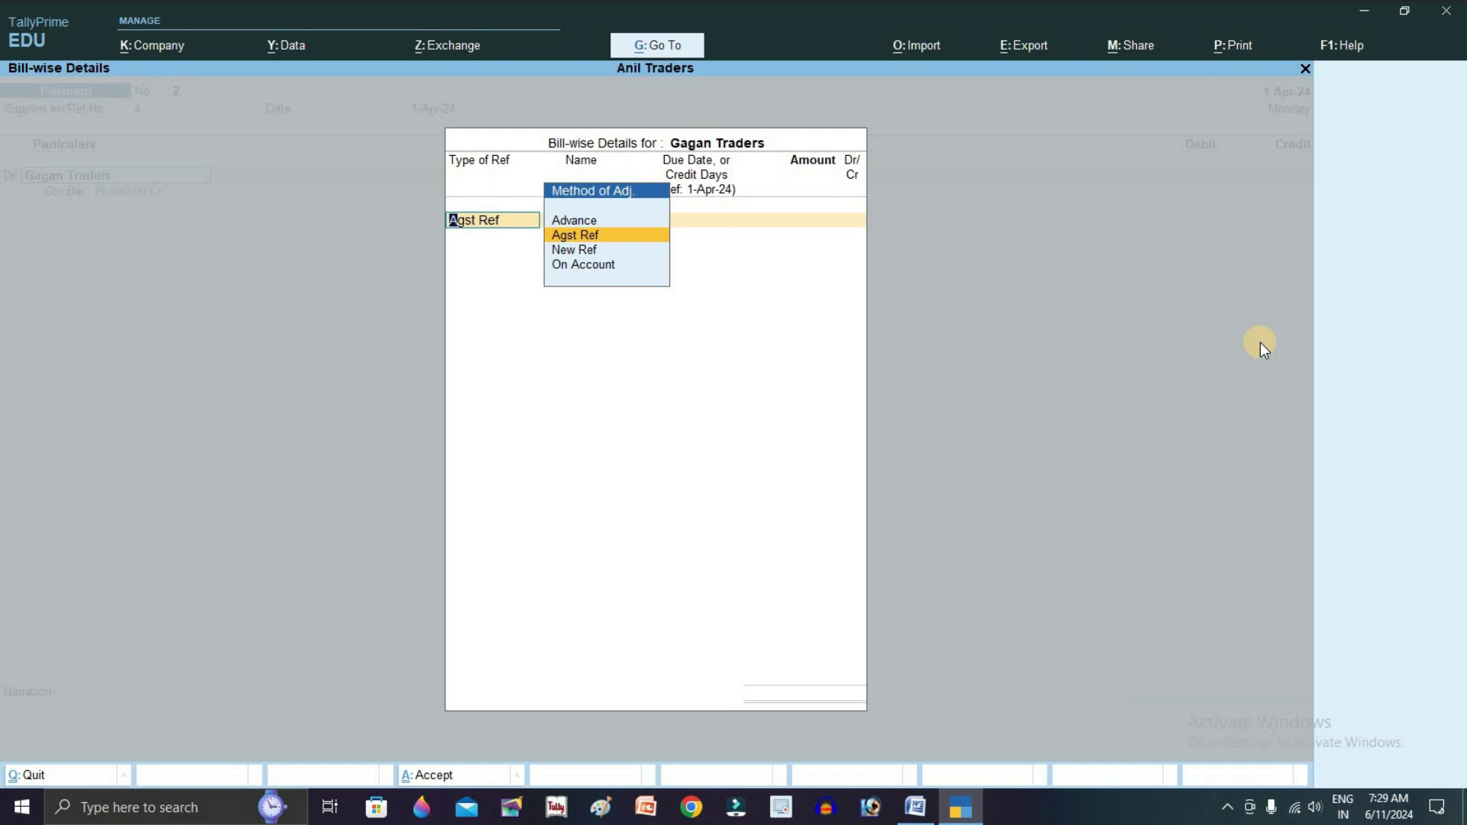
key("Return")
key("Return")
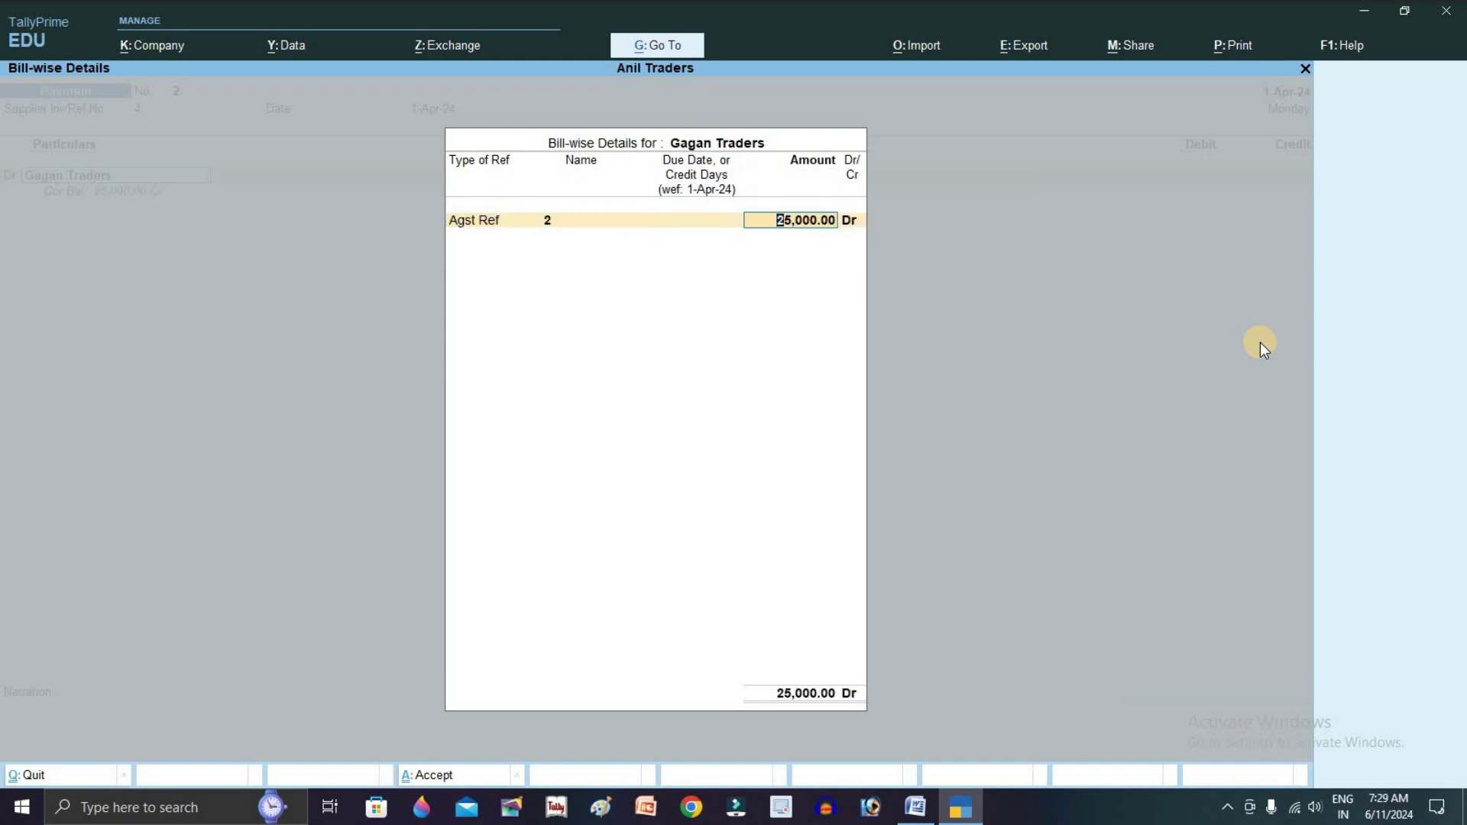
type("20000")
key("Return")
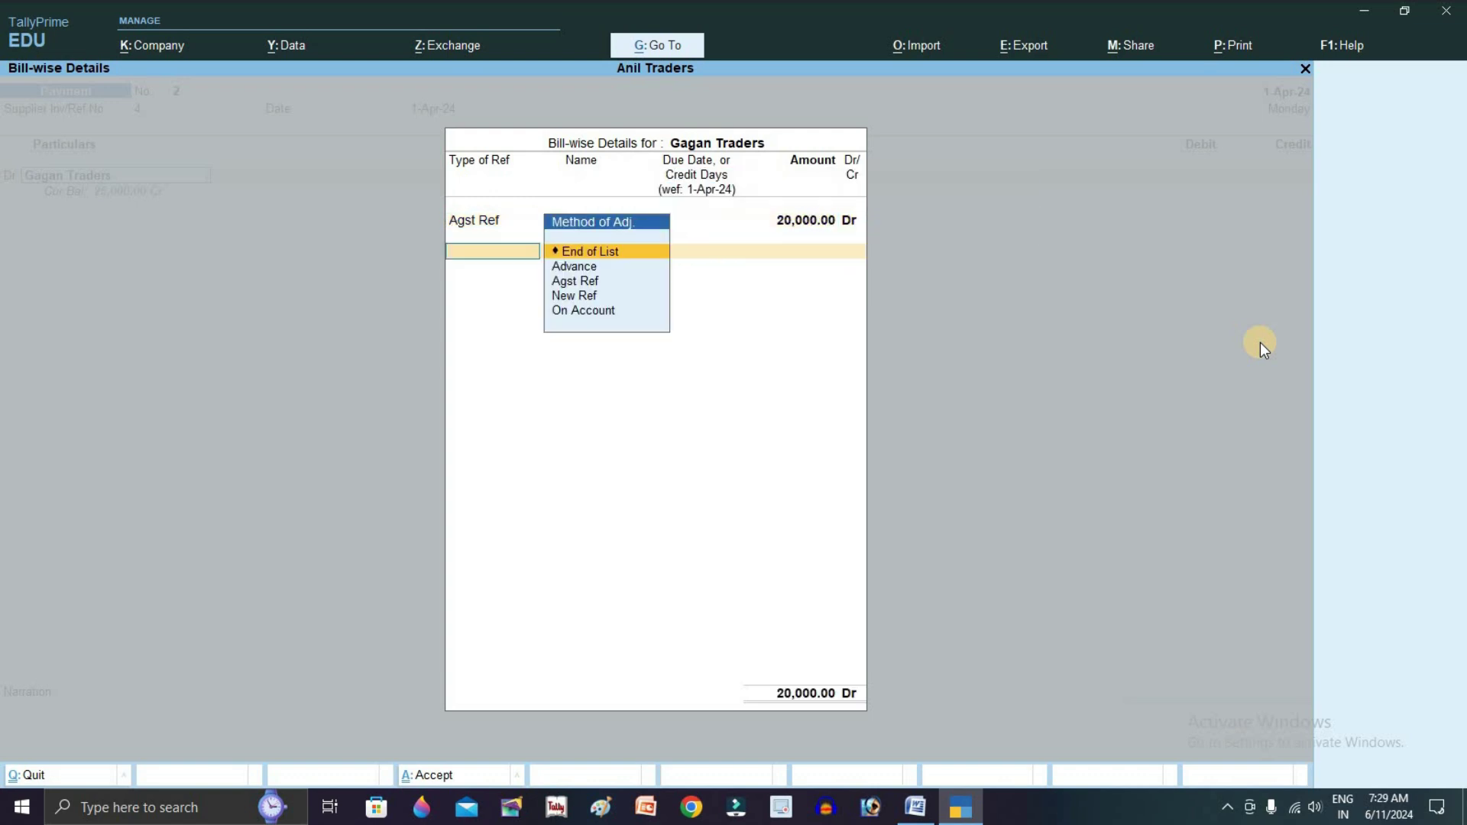
key("Return")
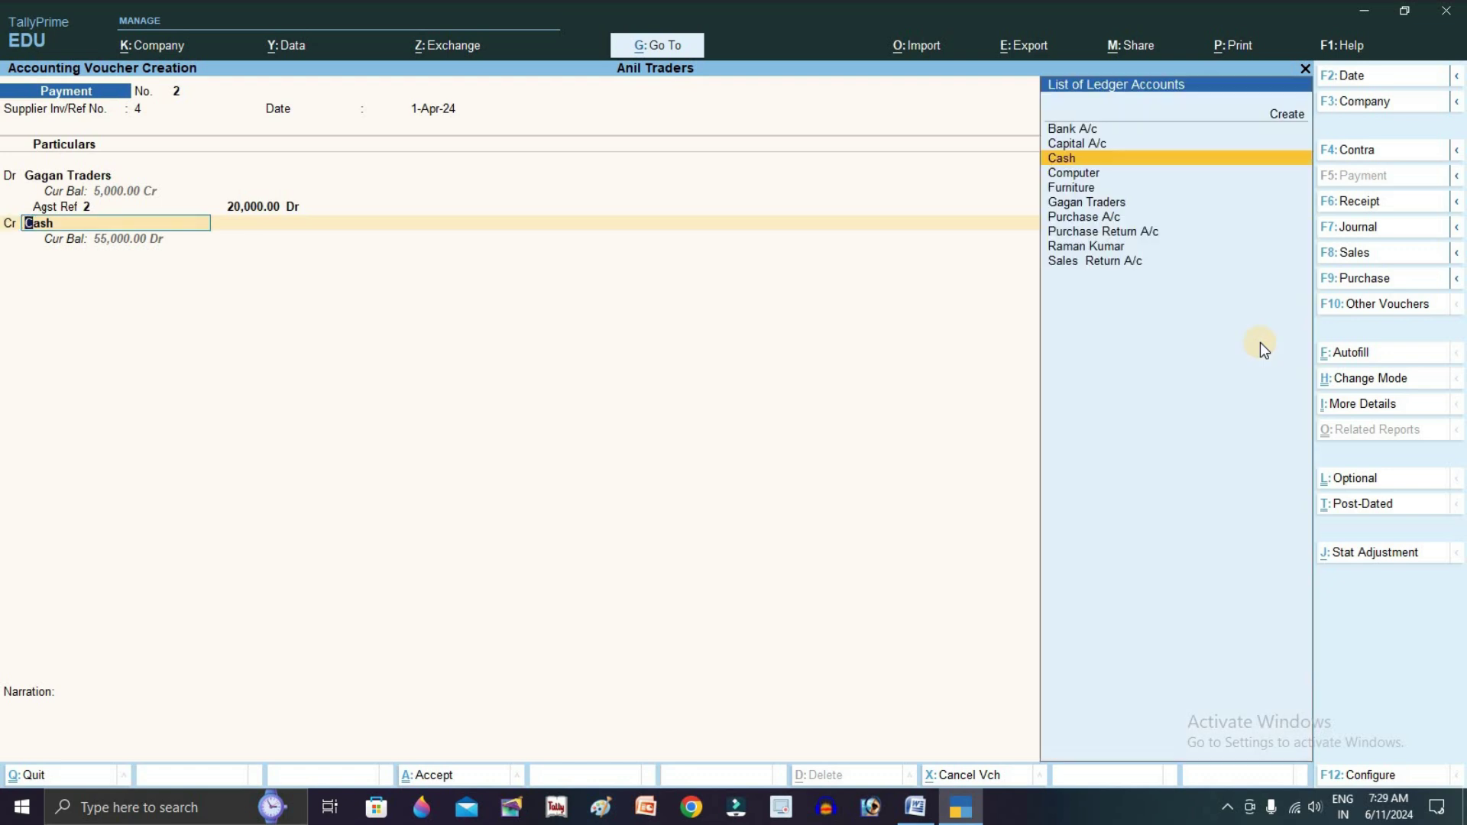
Credit Bank A/c 20,000, narrate 'Being amount paid to Gagan Traders by Paytm', and save
type("B")
key("Return")
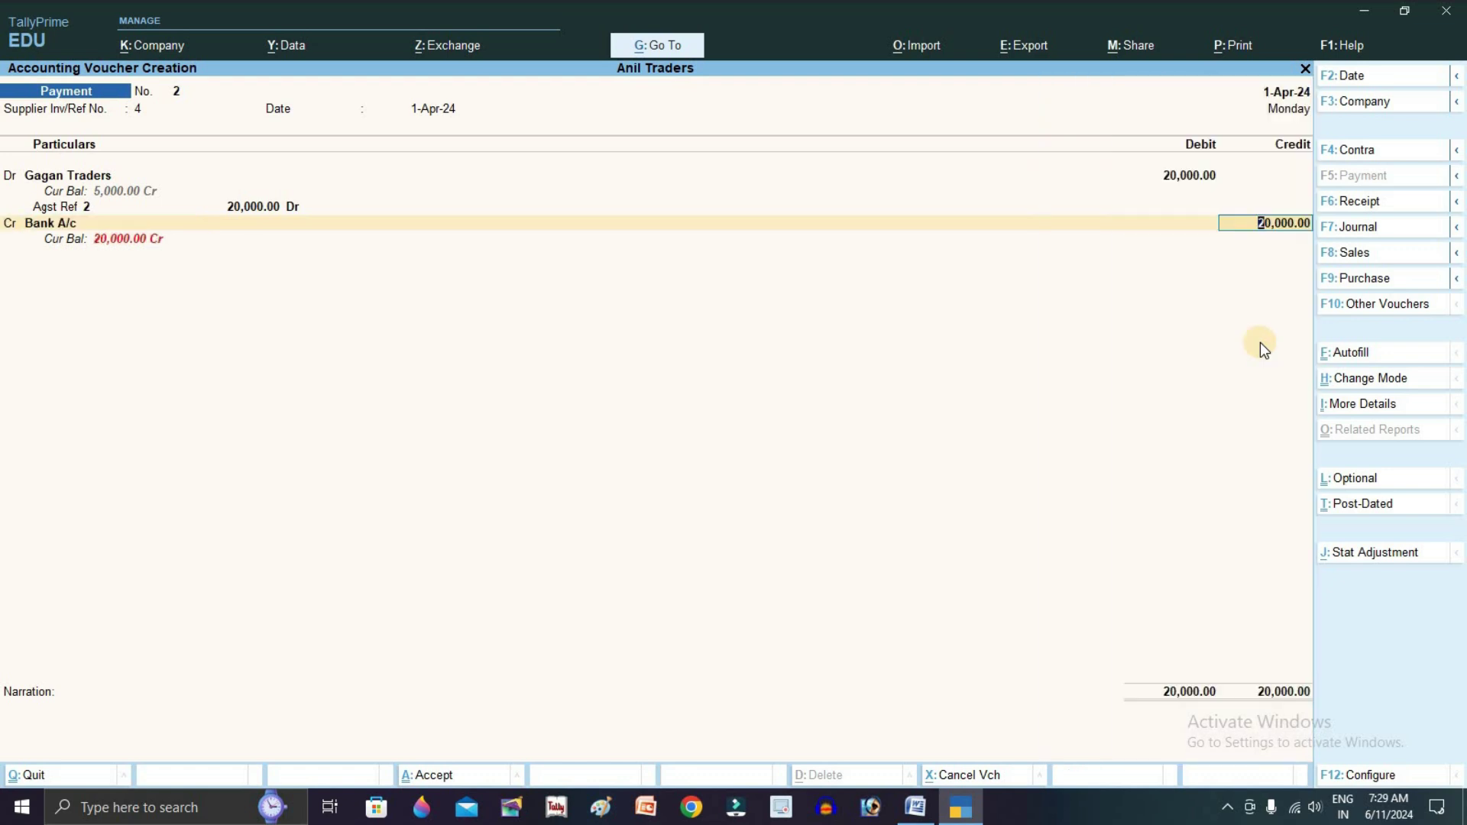
key("Return")
key("Return")
key("Return")
key("Return")
key("Return")
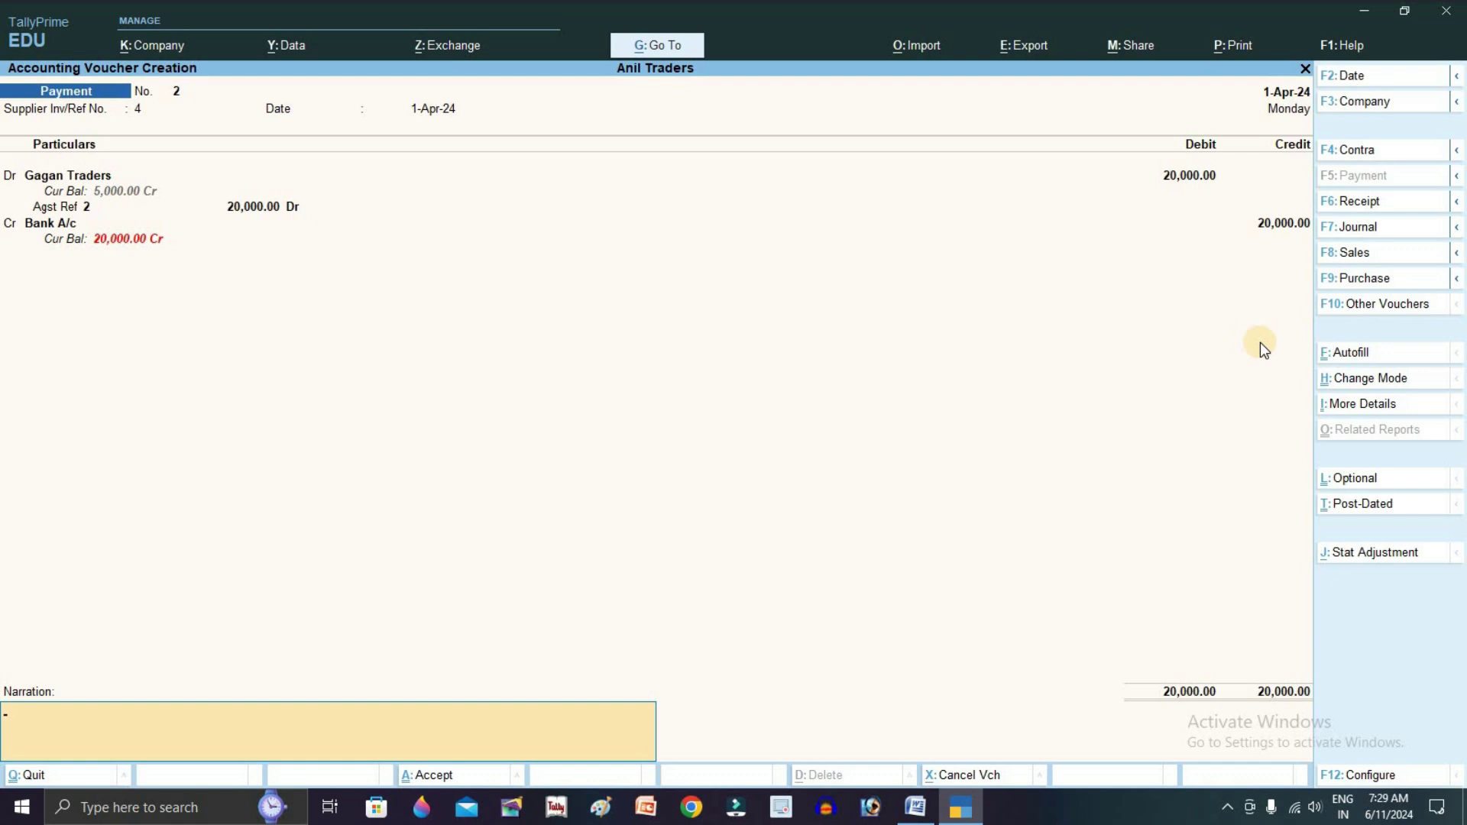
type("Being amount paid to Gagan Traders")
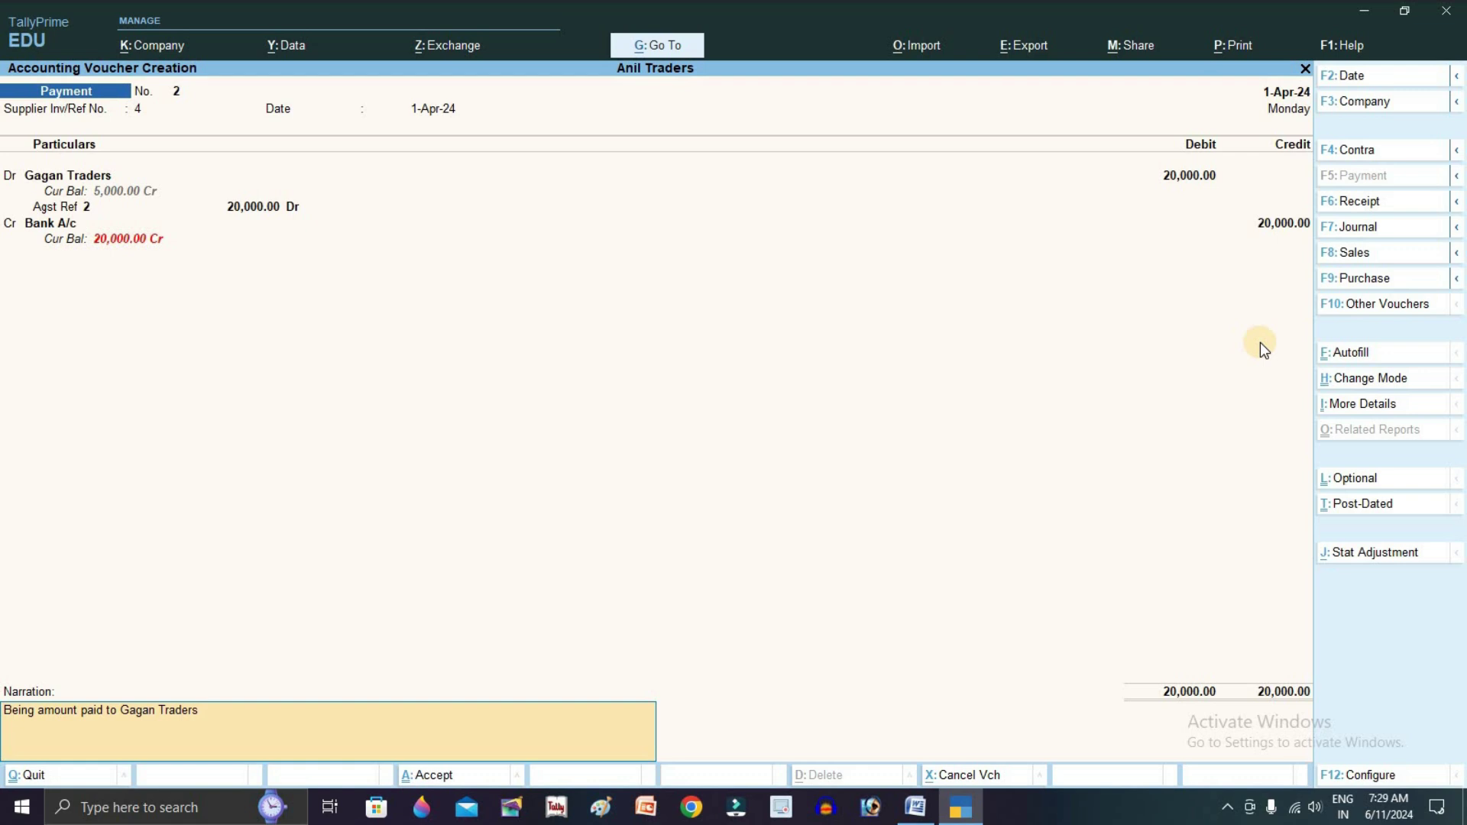
type(" by Paytm")
key("Return")
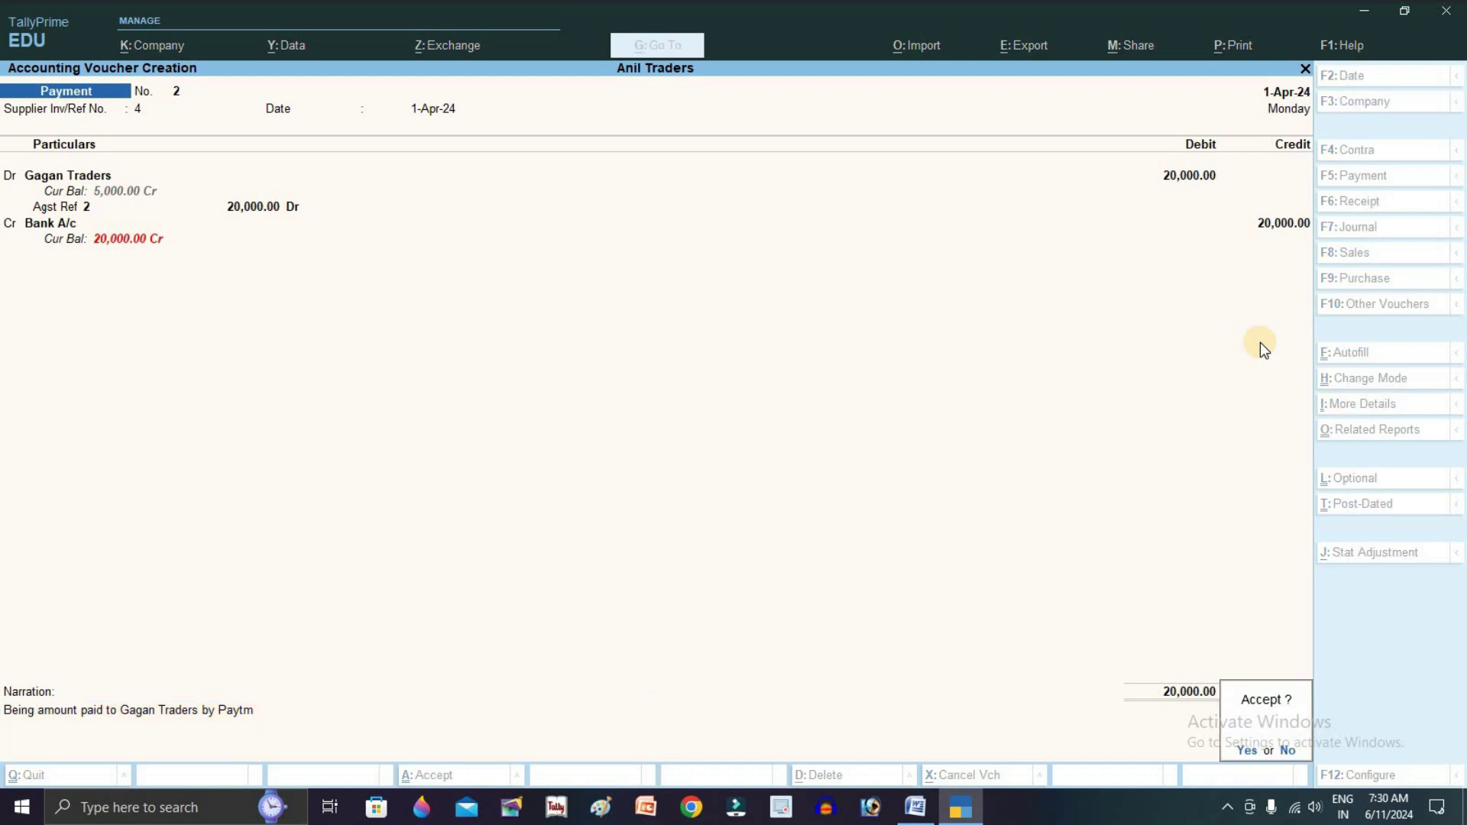
key("Return")
key("alt+Tab")
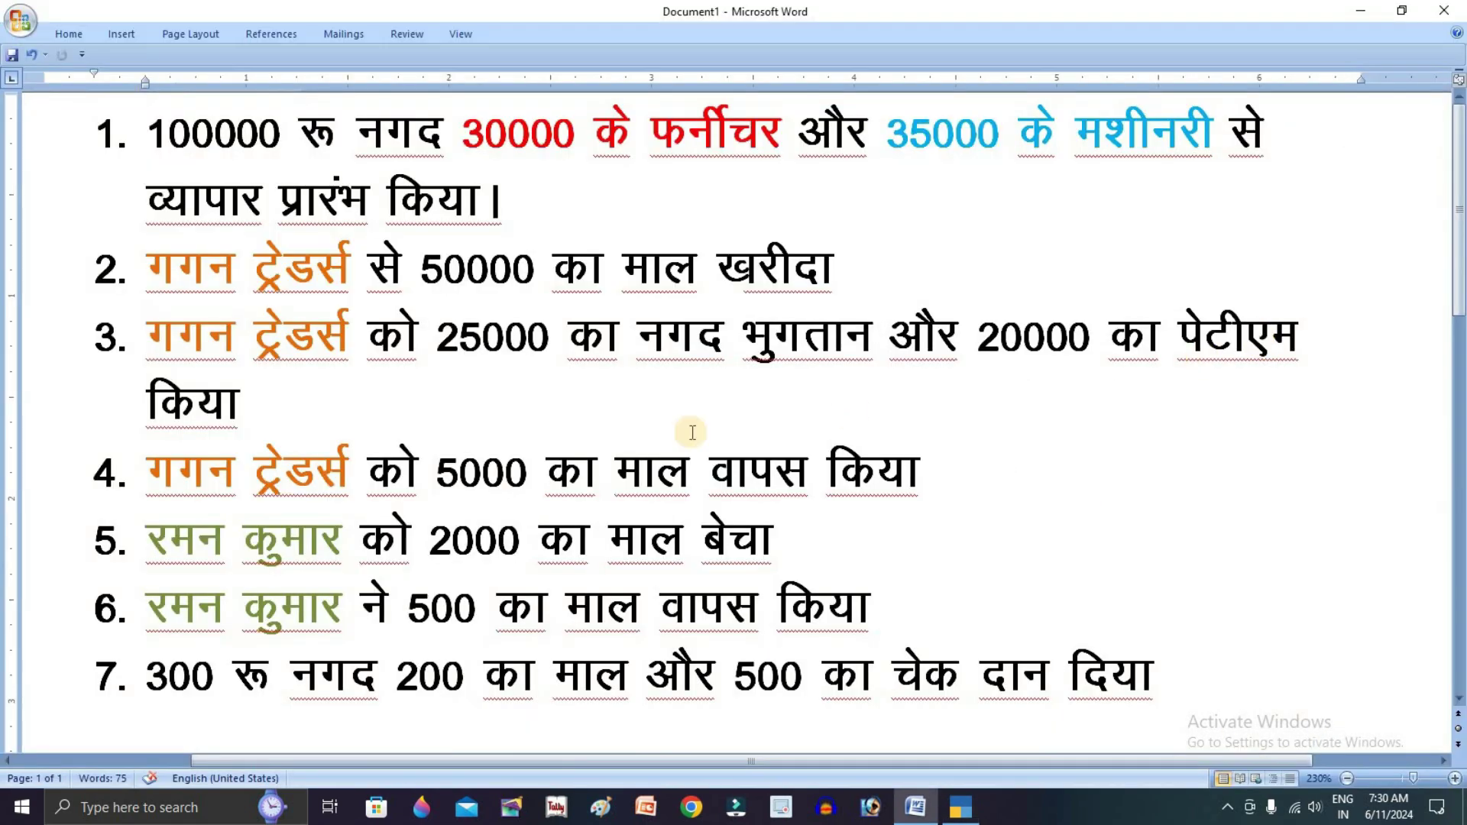
Highlight transaction 4, the 5000 goods return to Gagan Traders, in the Word list
left_click_drag(146, 469, 955, 469)
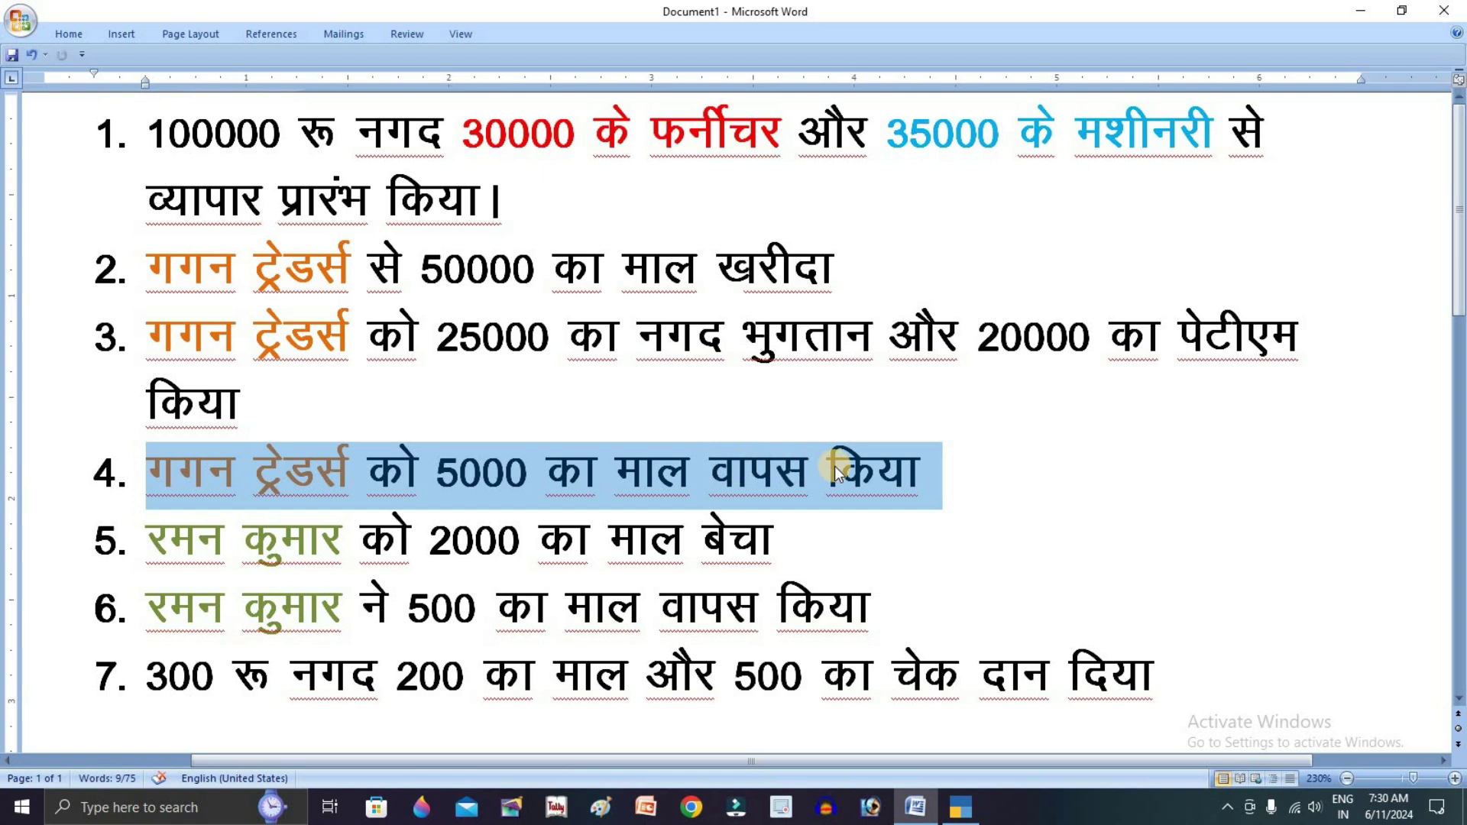
left_click(923, 472)
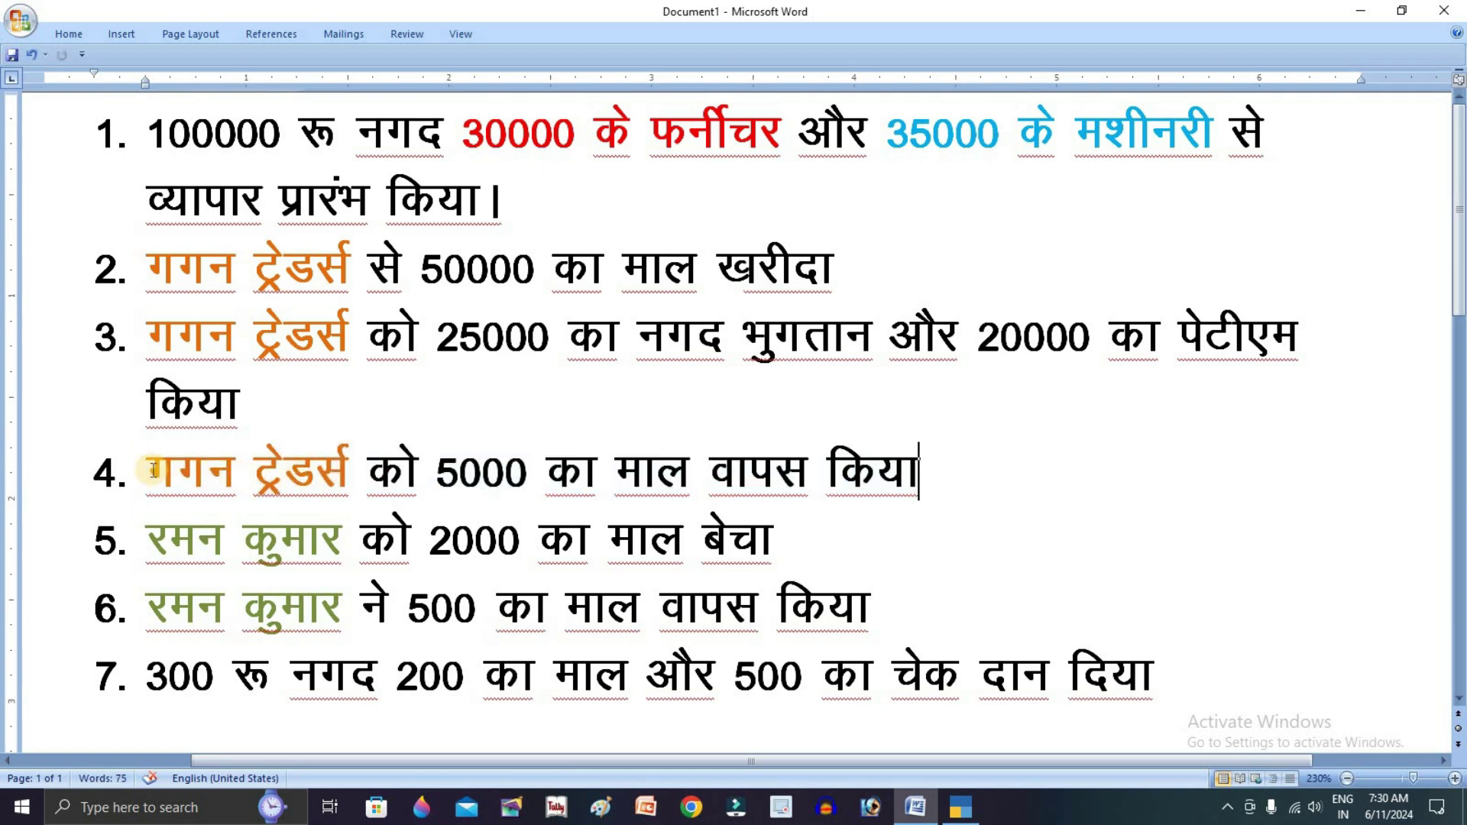
key("alt+Tab")
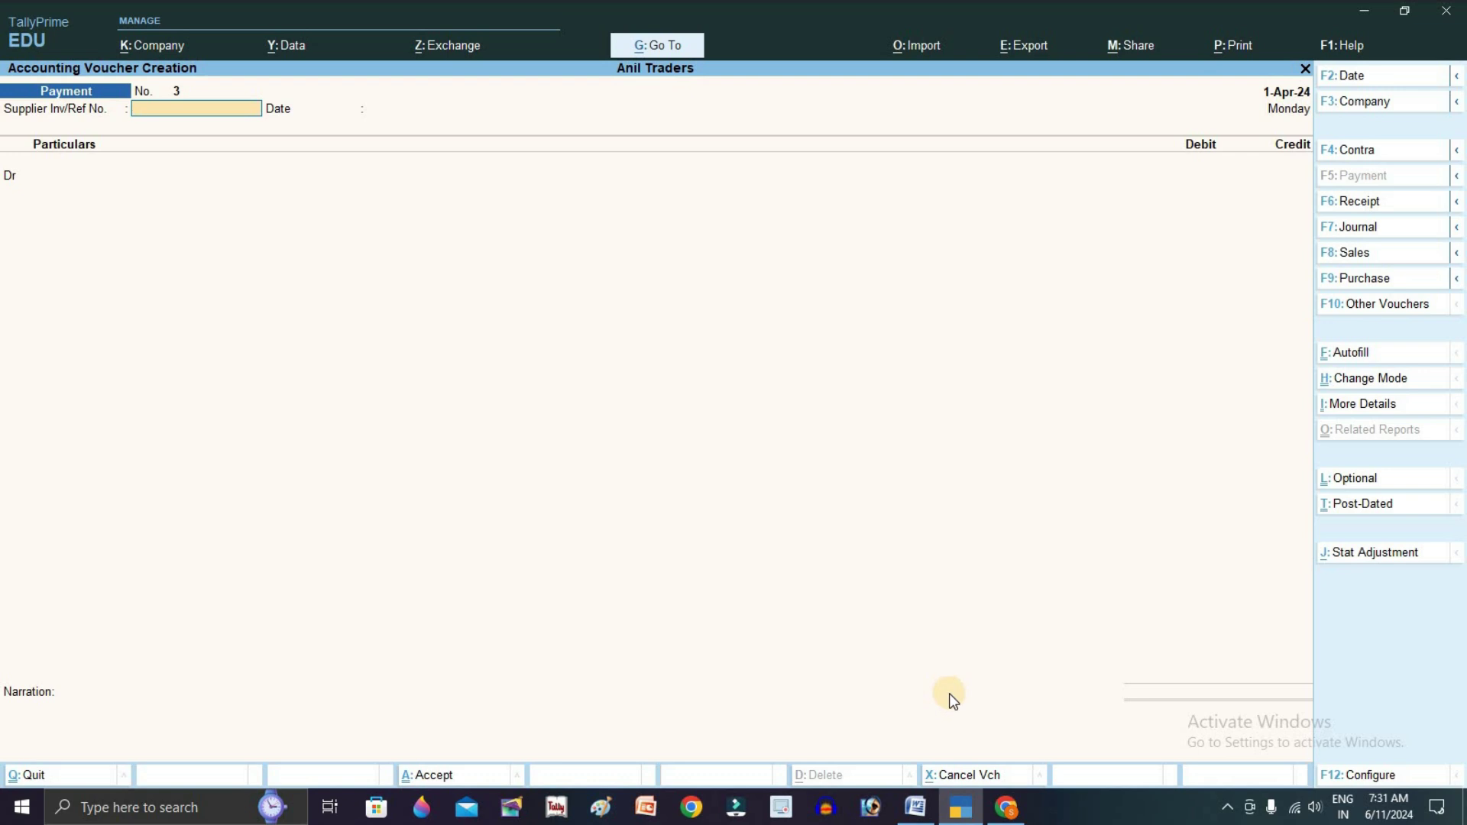
Switch to a Debit Note and debit Gagan Traders 5000 against bill 2
key("alt")
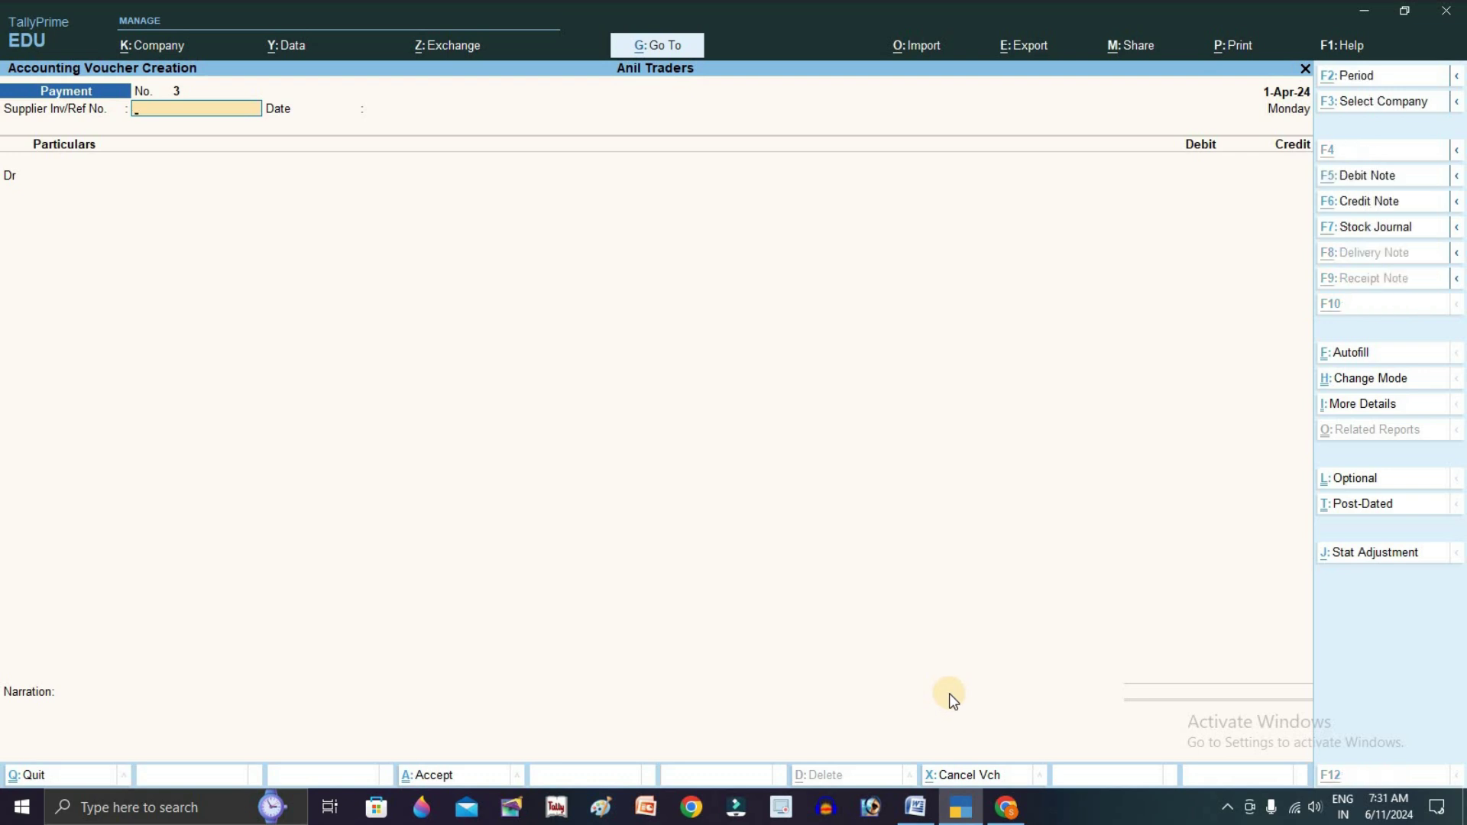
key("alt+F5")
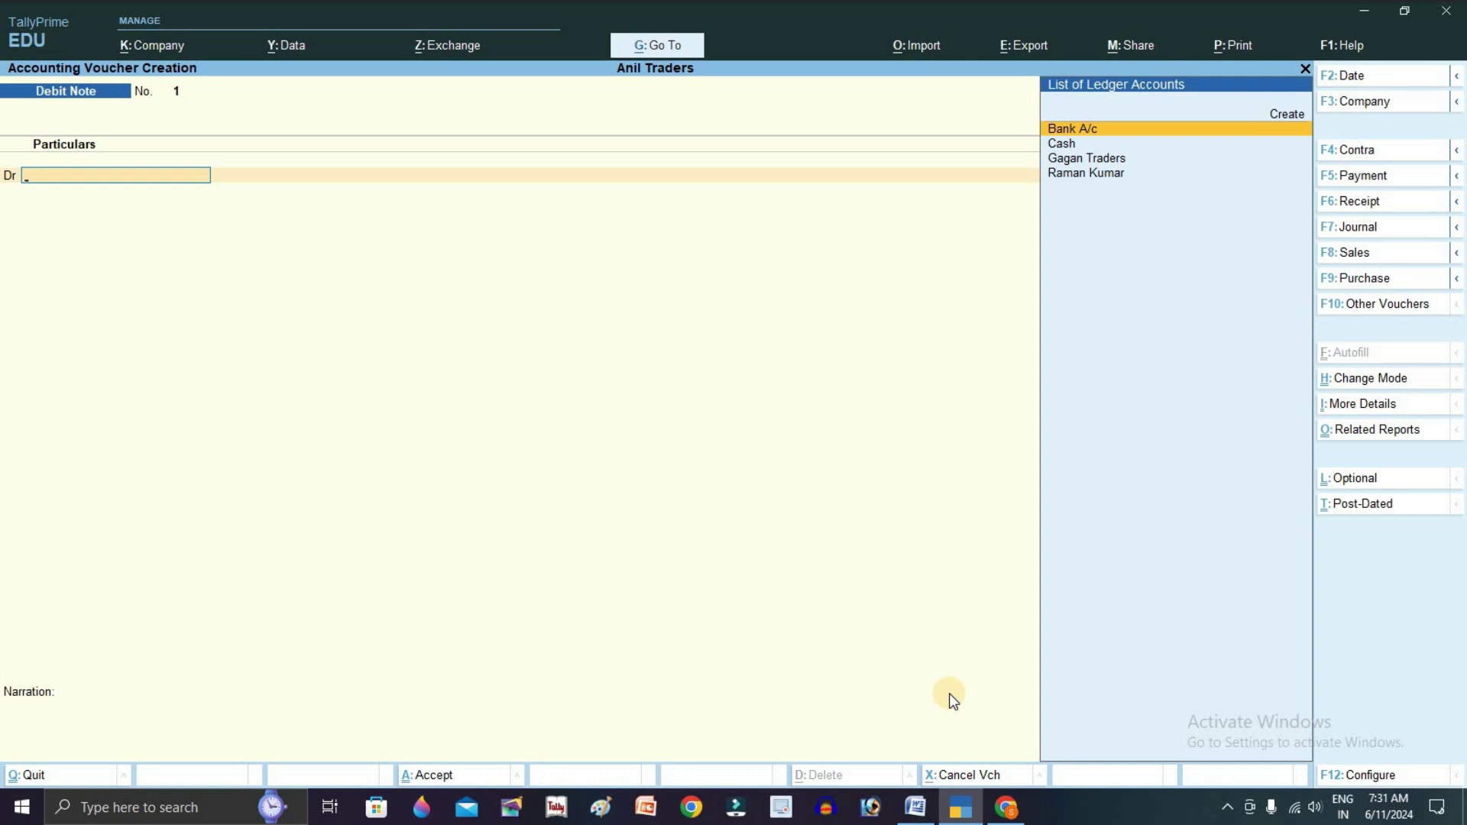
key("Down")
key("Down")
key("Down")
key("Up")
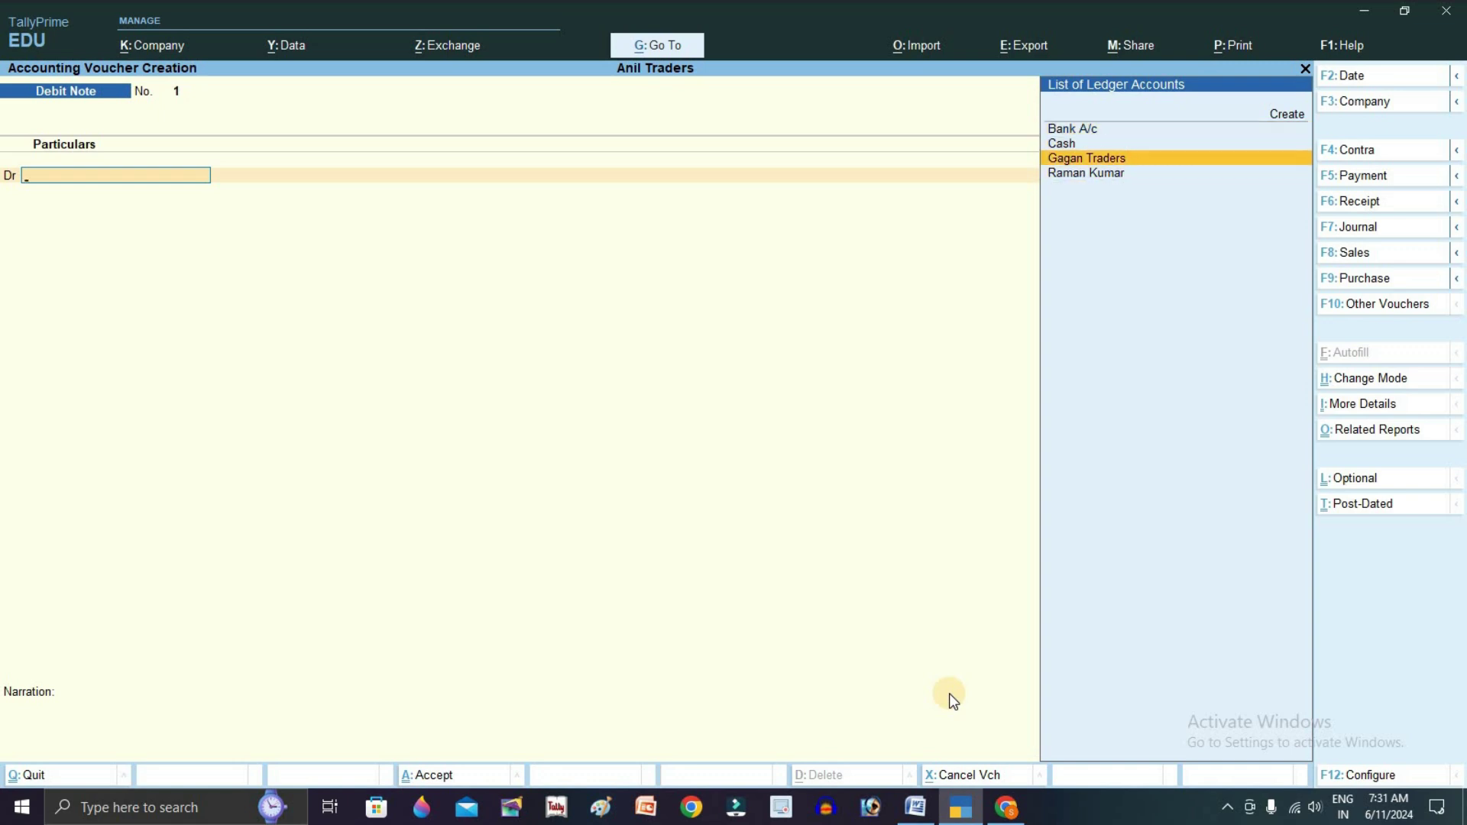
key("Return")
key("Return")
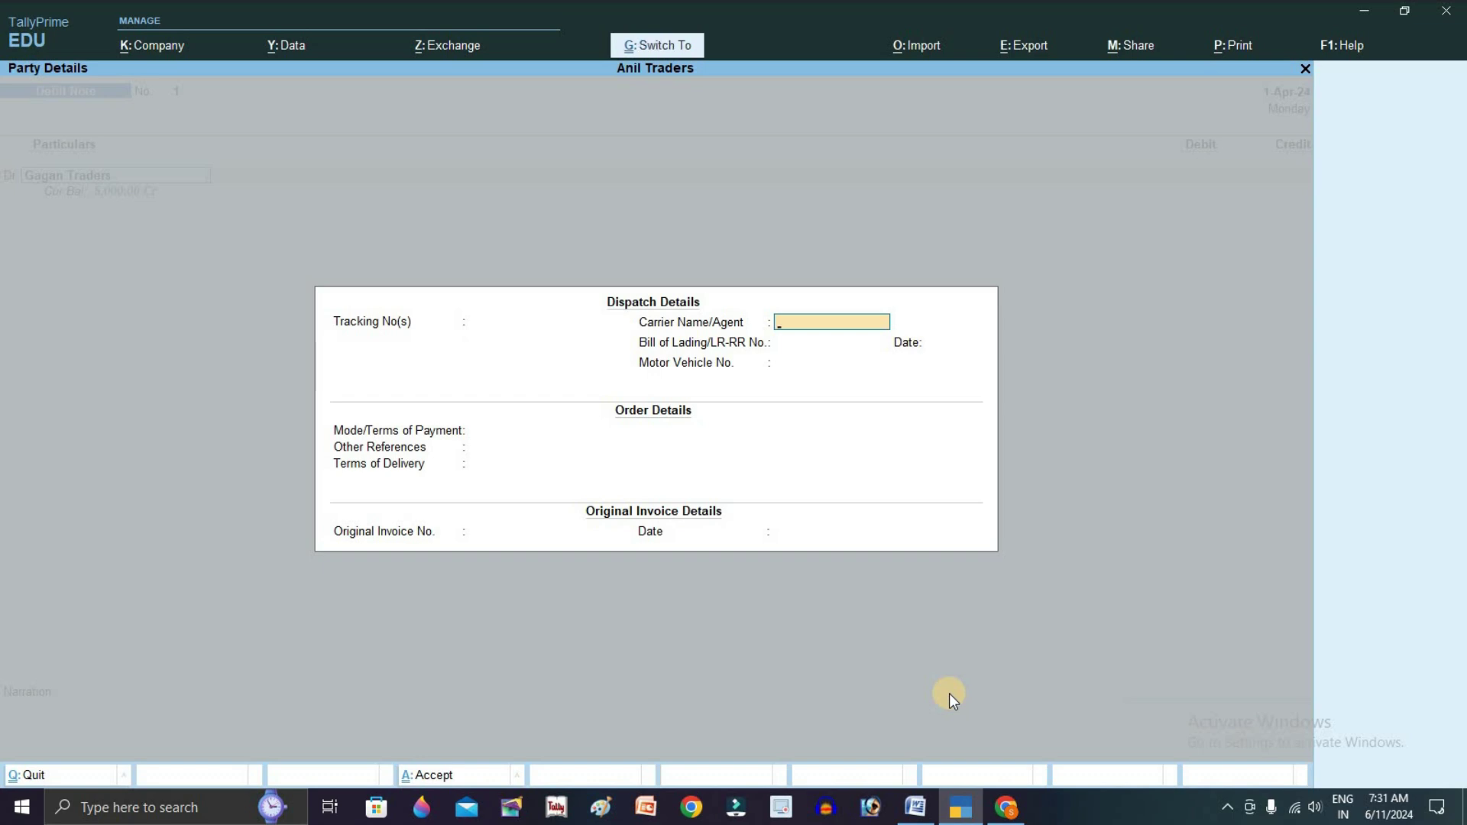
key("ctrl+a")
key("ctrl+a")
type("5000")
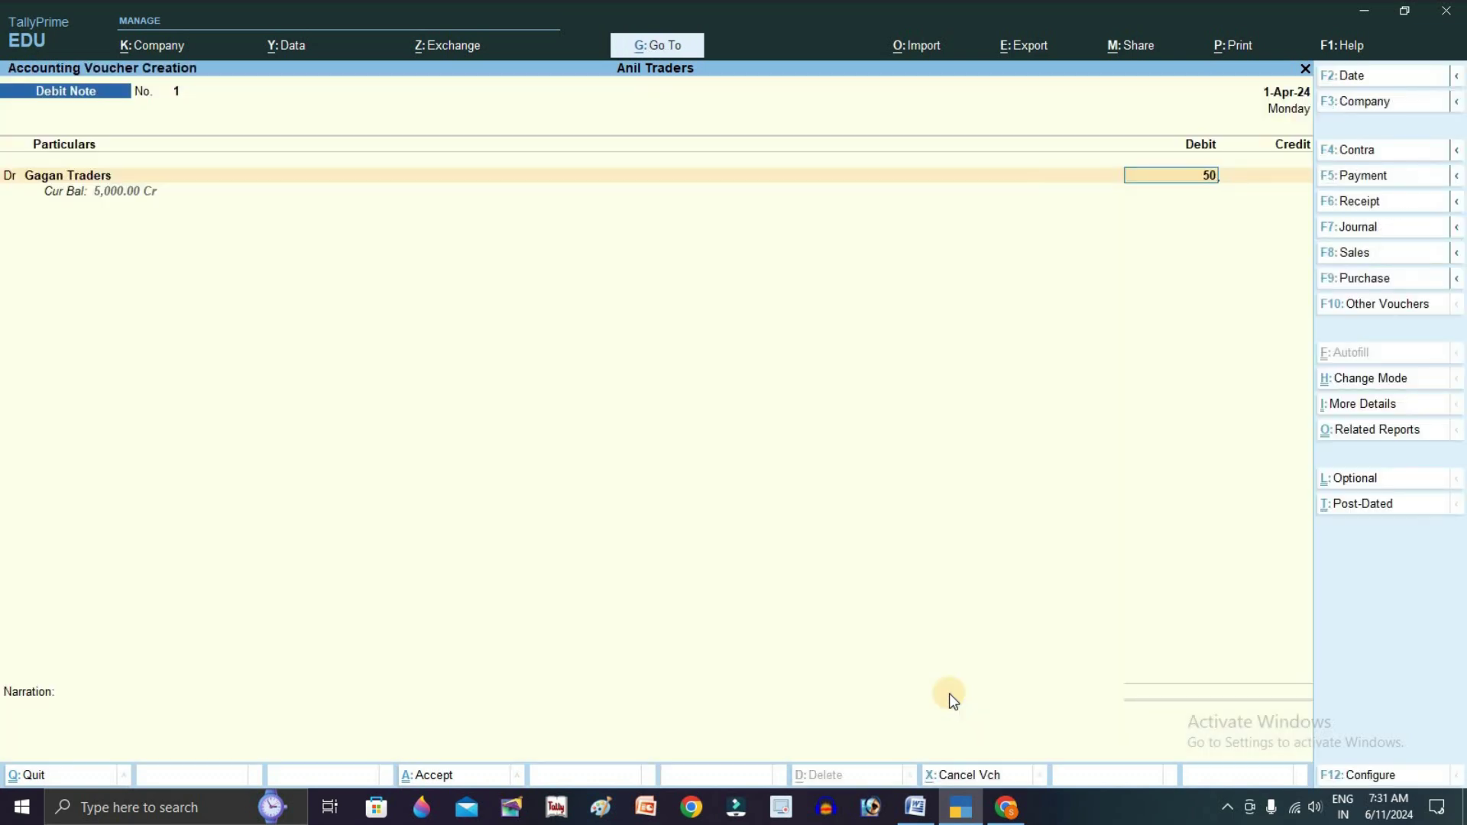
key("Return")
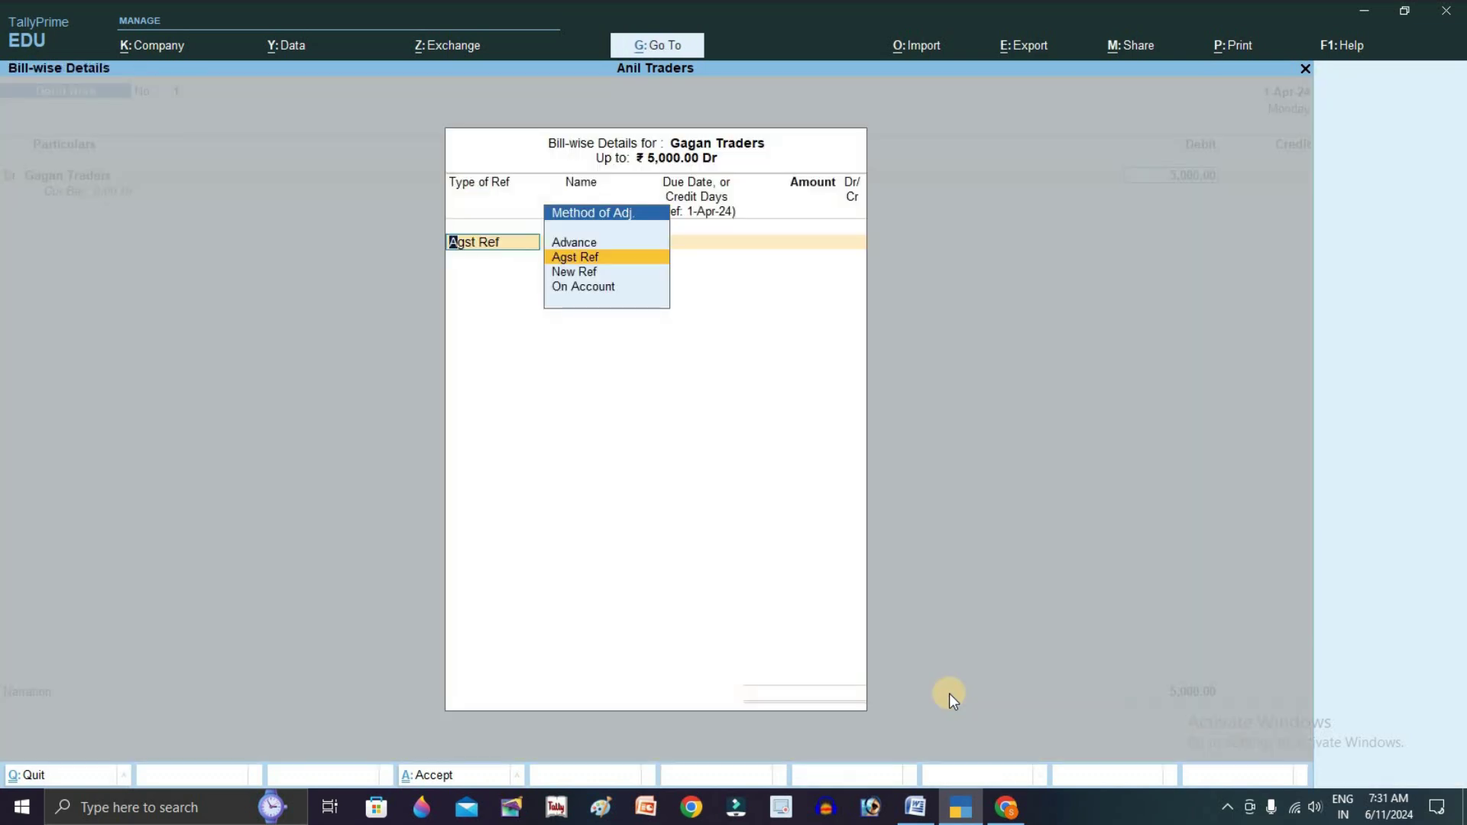
key("Return")
key("Return")
key("Return")
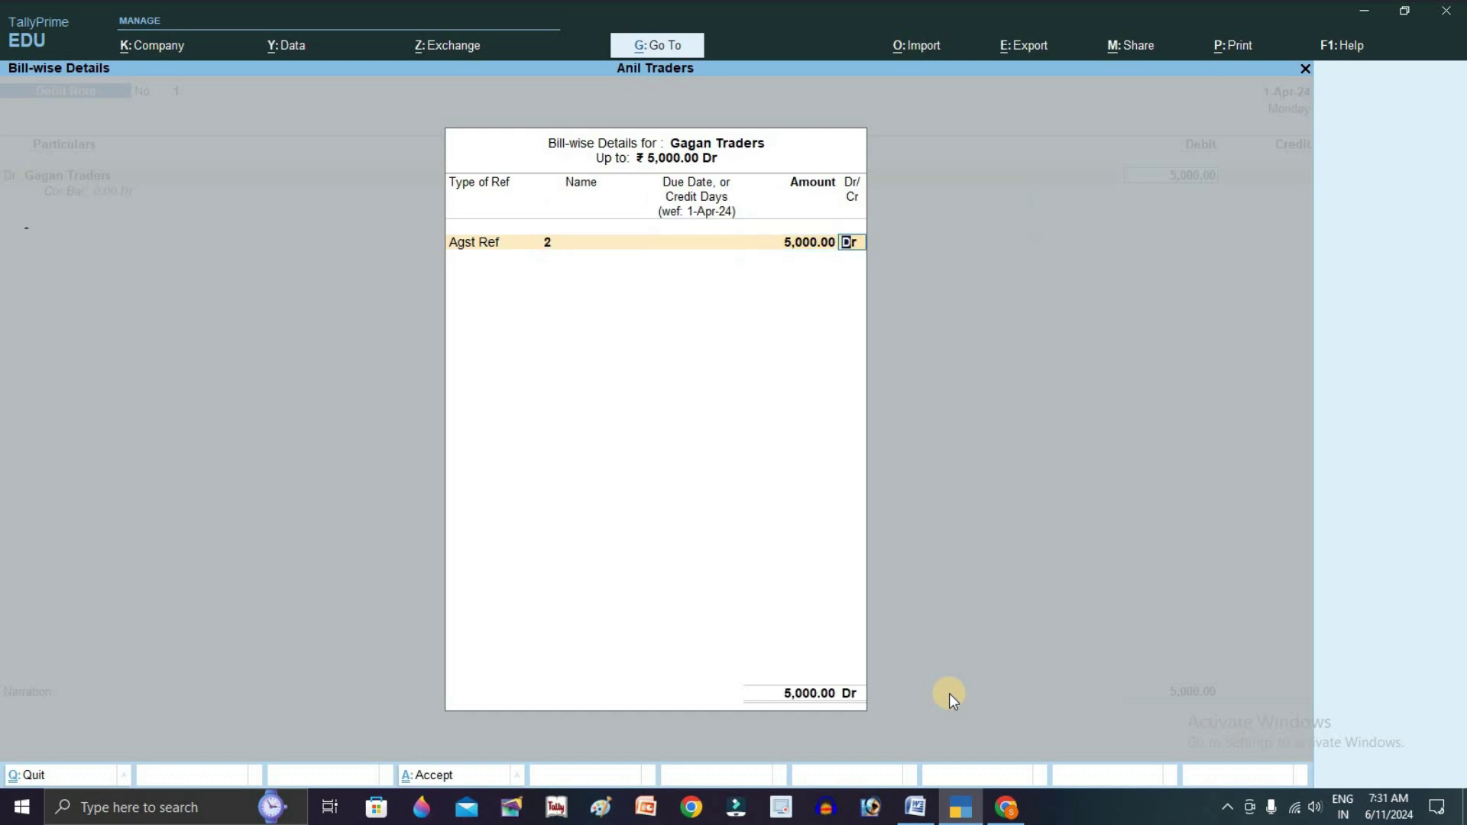
key("Return")
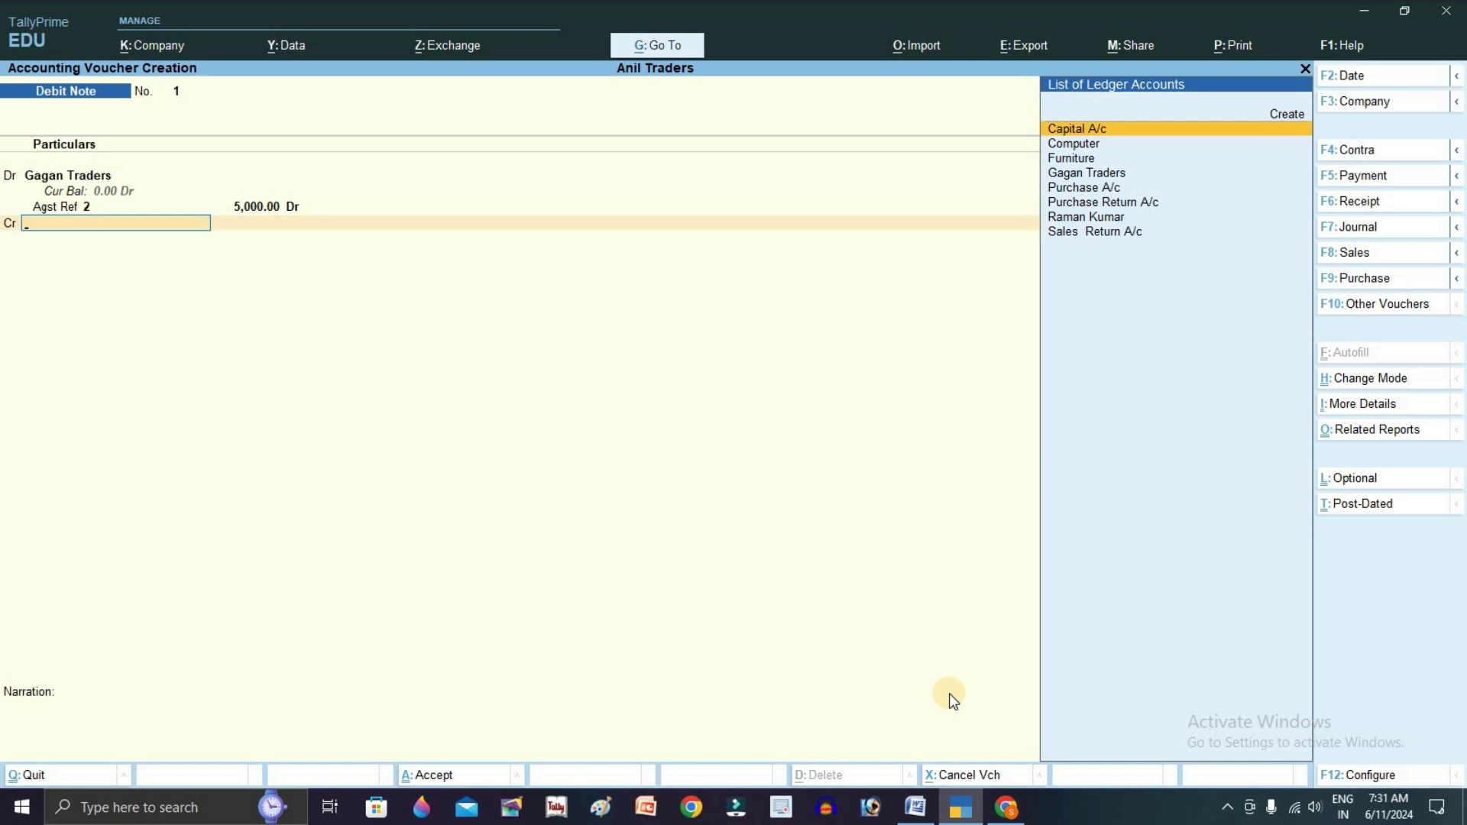
Credit Purchase A/c 5,000, answer No to GST details, and save Debit Note 1
key("Down")
key("Down")
key("Down")
key("Down")
key("Return")
key("Return")
key("Return")
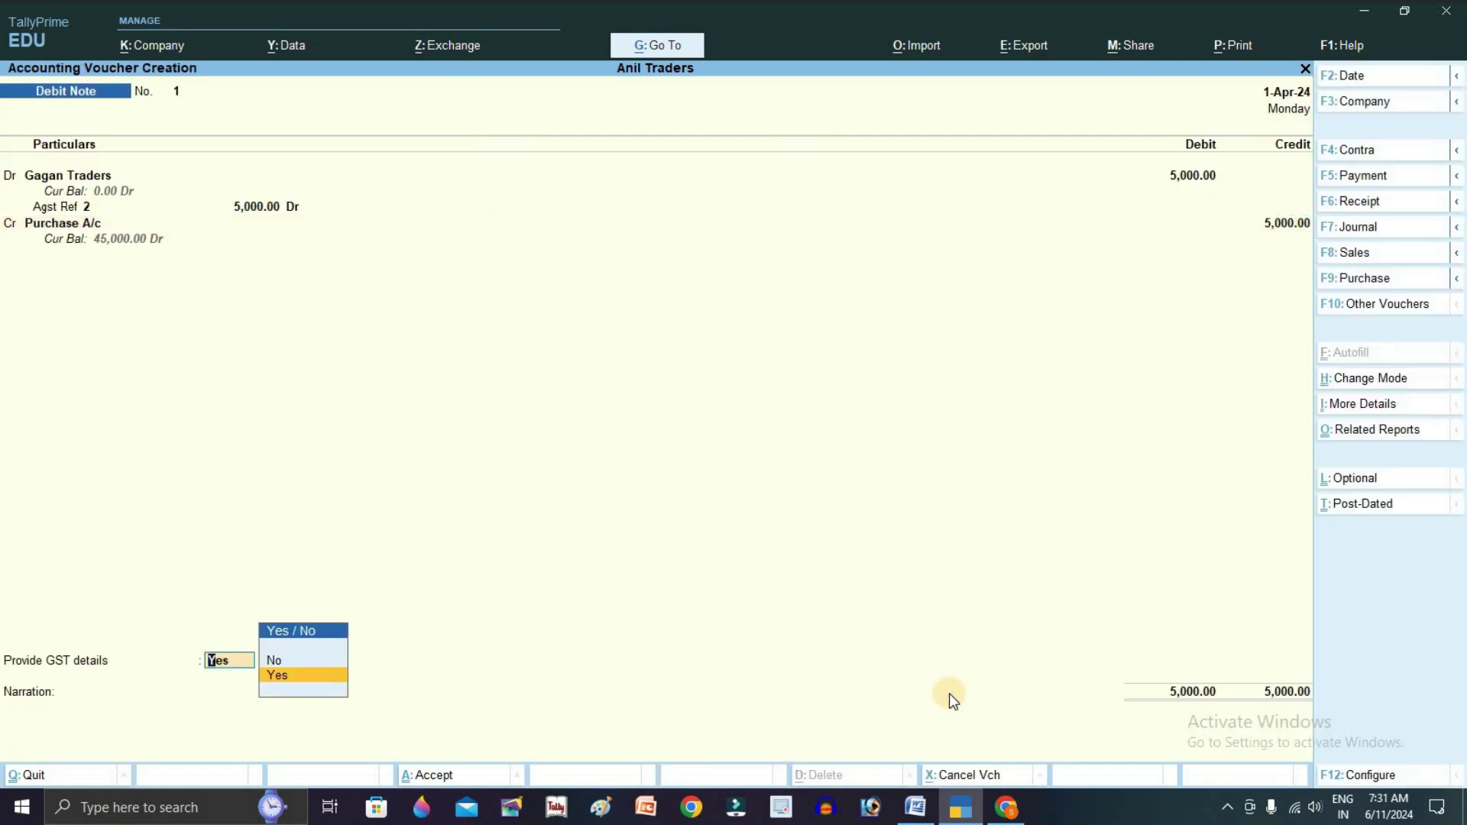
key("Up")
key("Return")
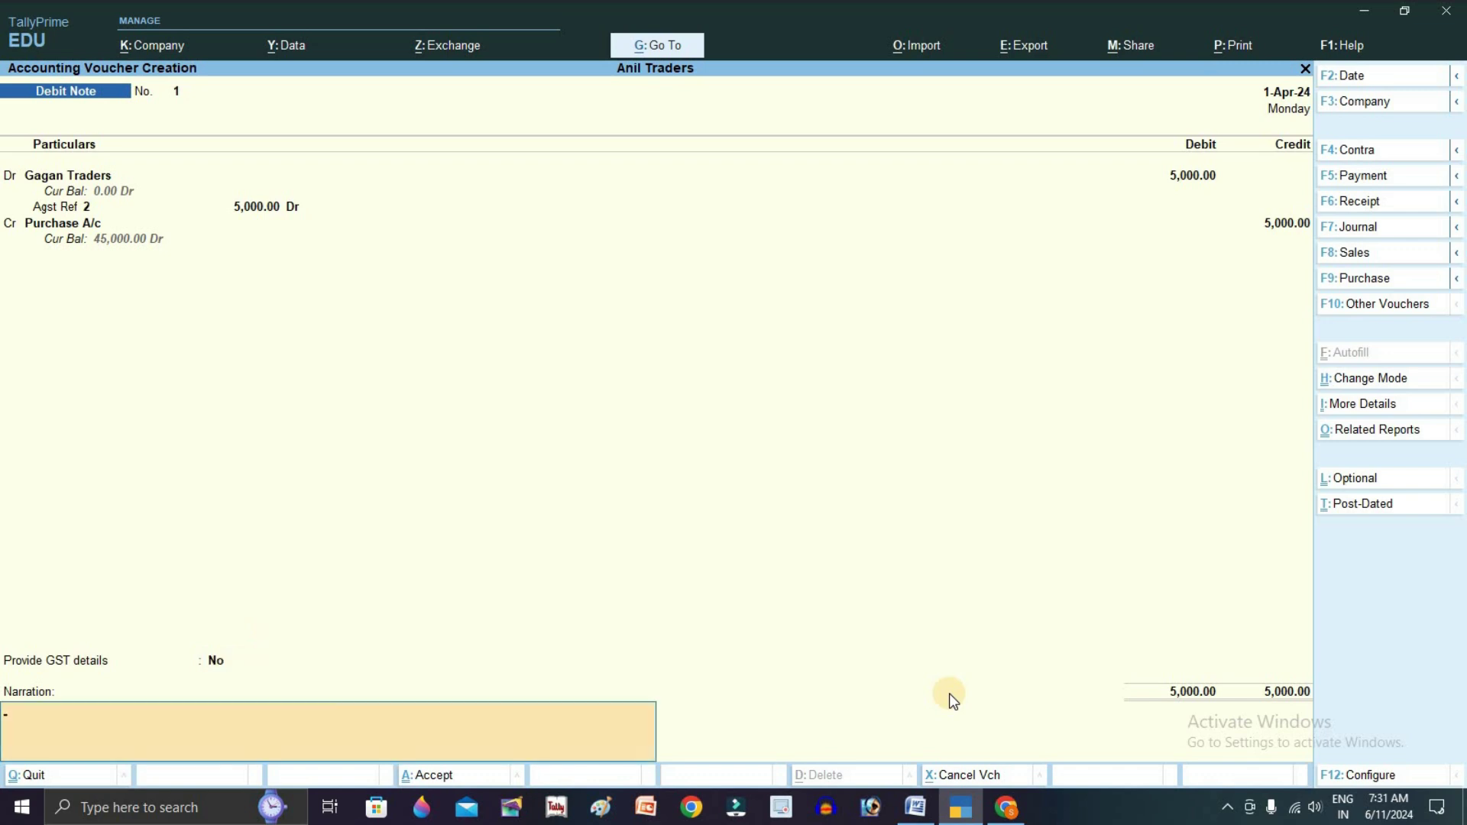
key("Return")
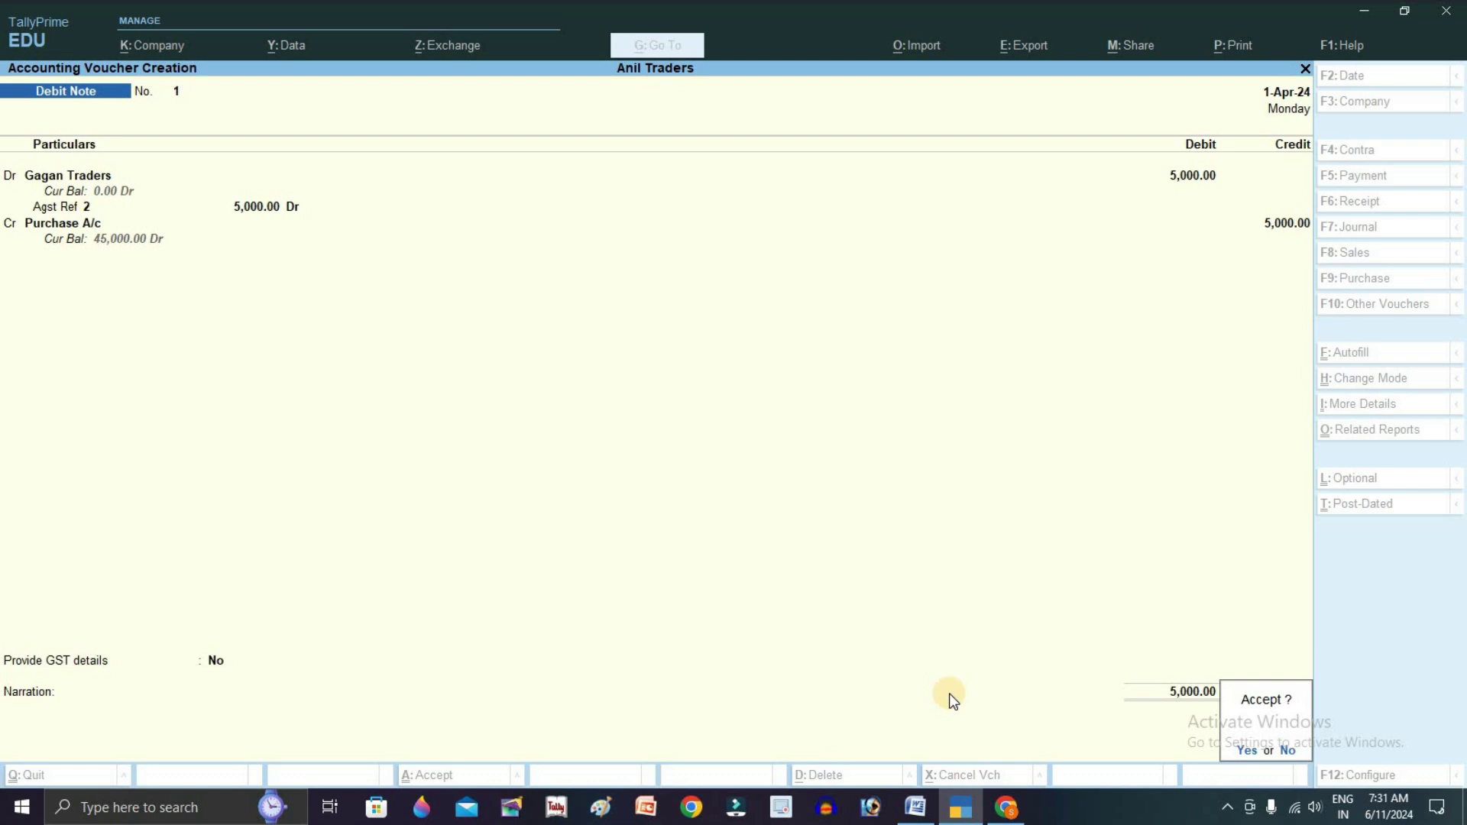
key("Return")
Highlight transaction 5, the 2000 sale, in the Word transaction list
key("alt+Tab")
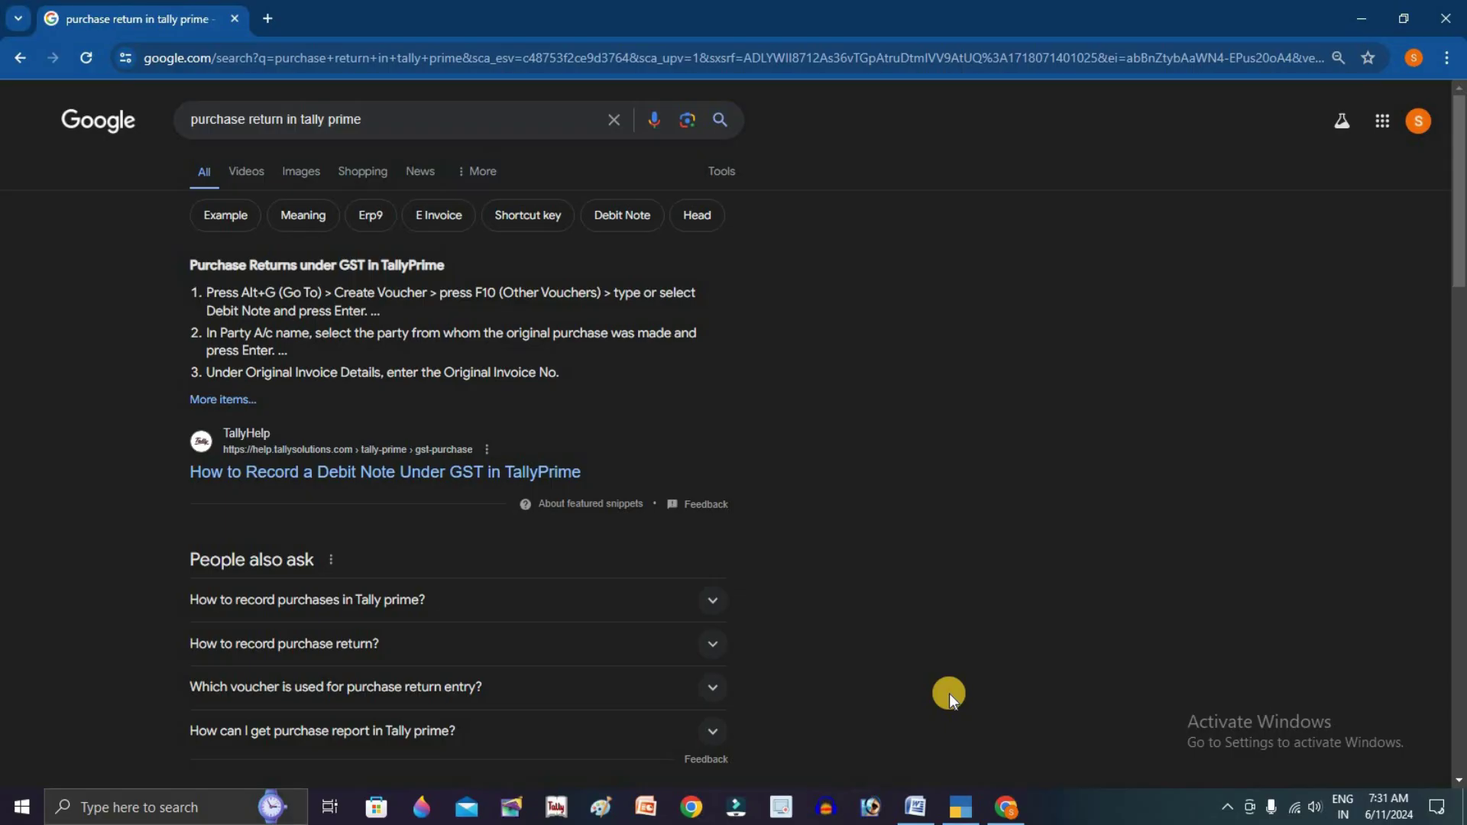
key("alt+Tab")
key("alt+Tab")
key("alt+Tab")
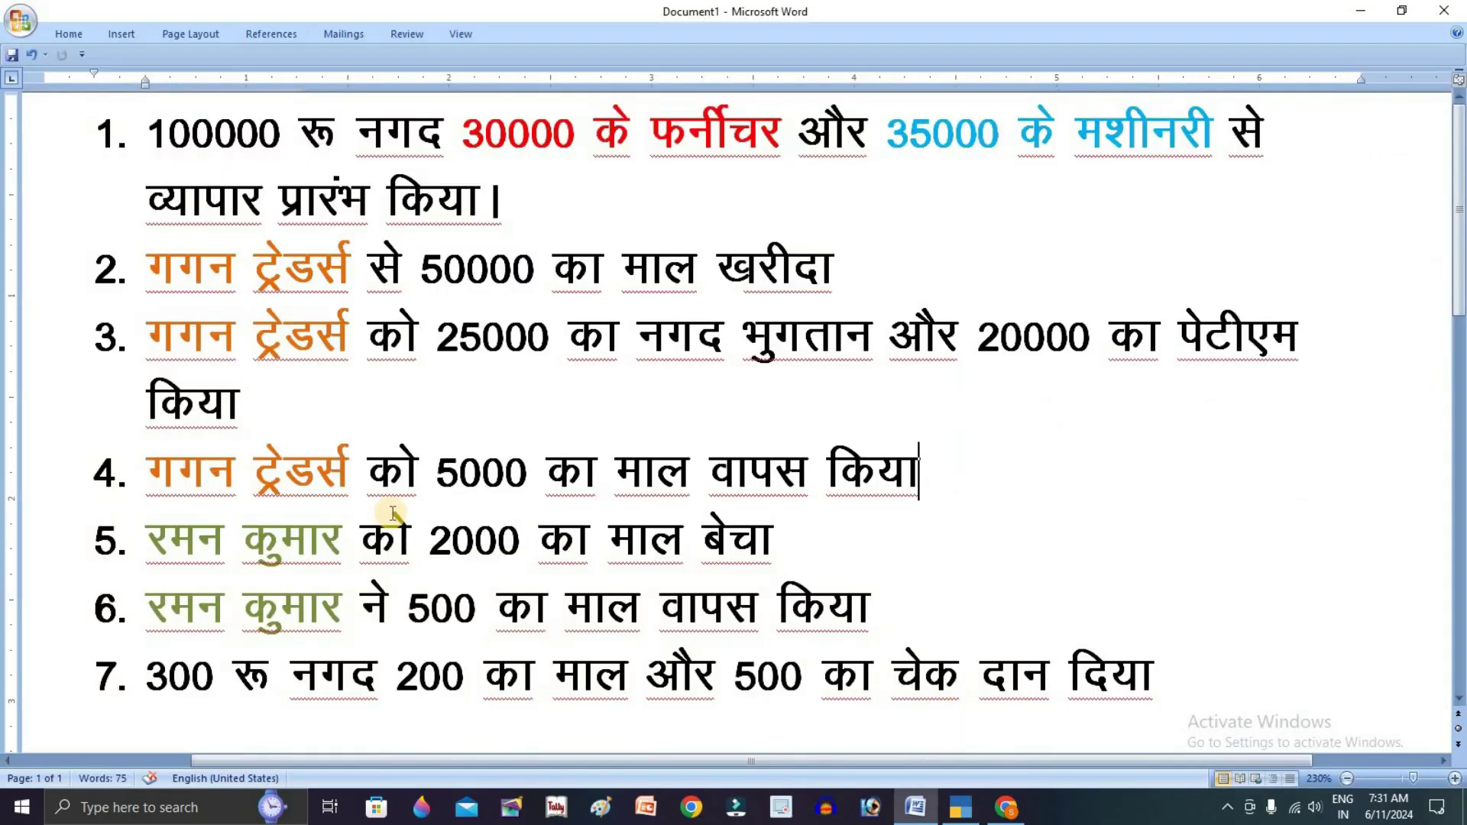
left_click(147, 538)
left_click_drag(435, 524, 798, 524)
key("alt+Tab")
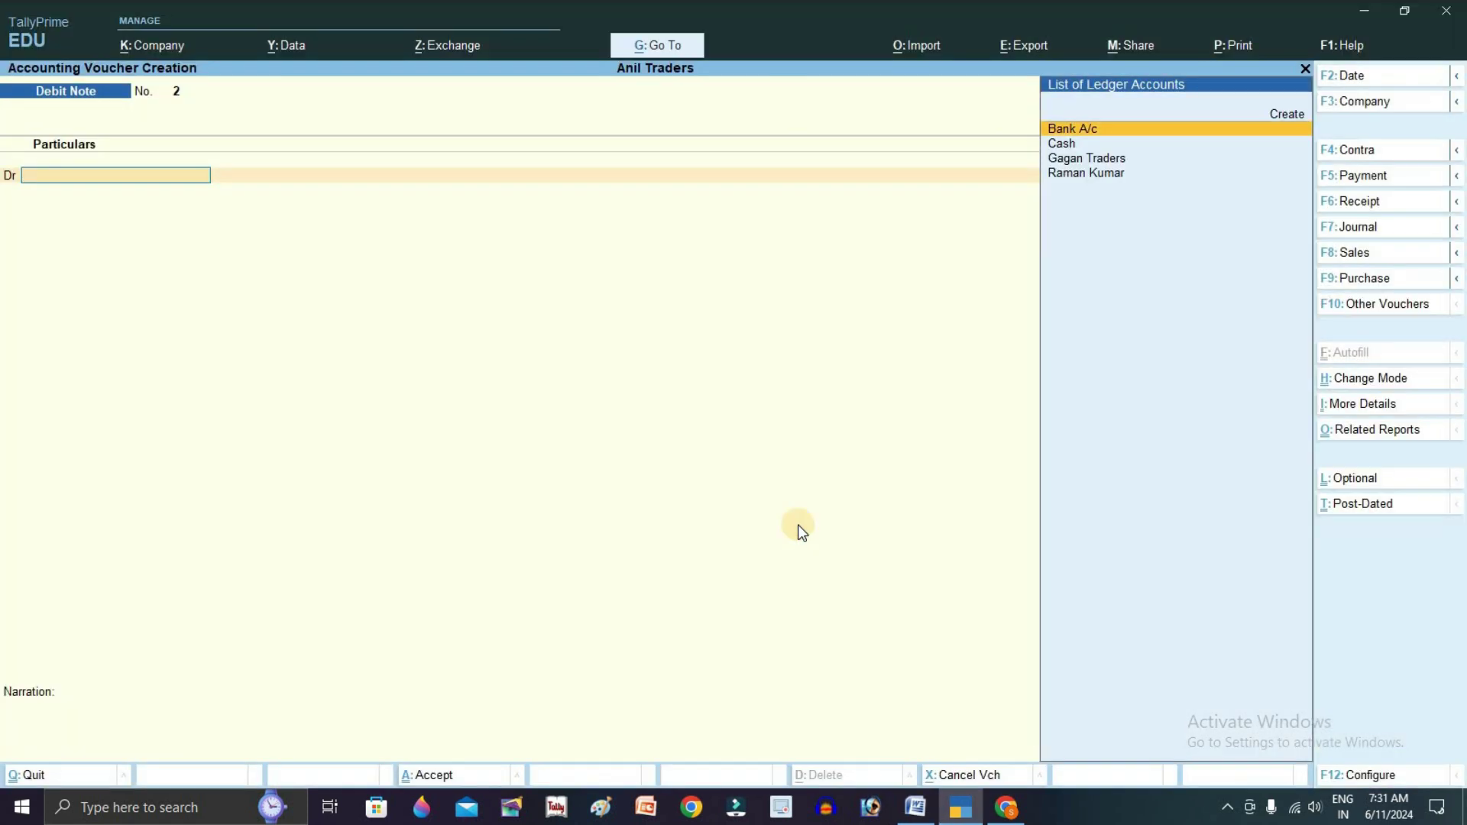
Start a Sales voucher in As Voucher mode, debiting the customer 2000 as a new bill reference
key("F8")
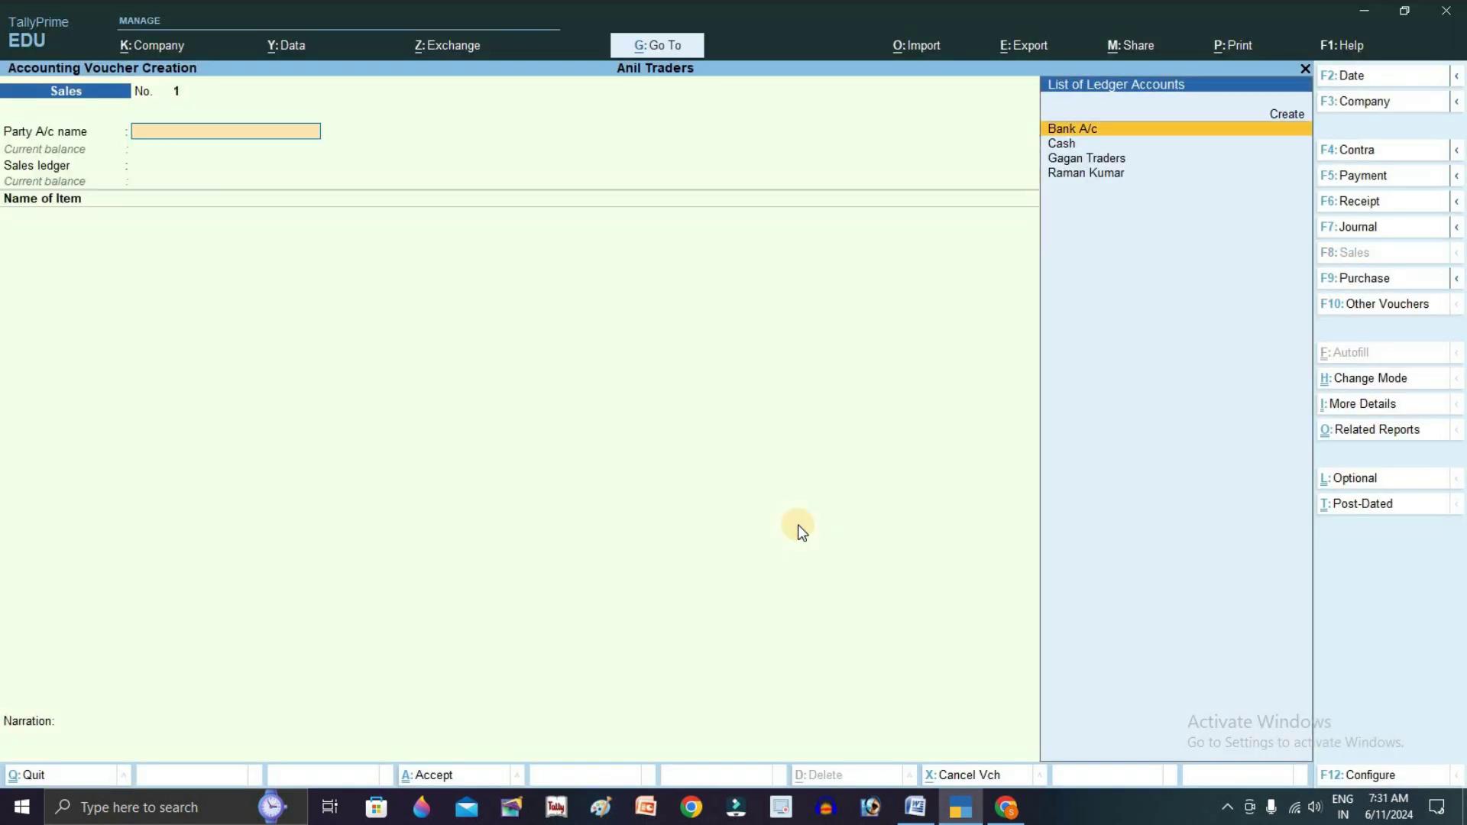
key("ctrl+h")
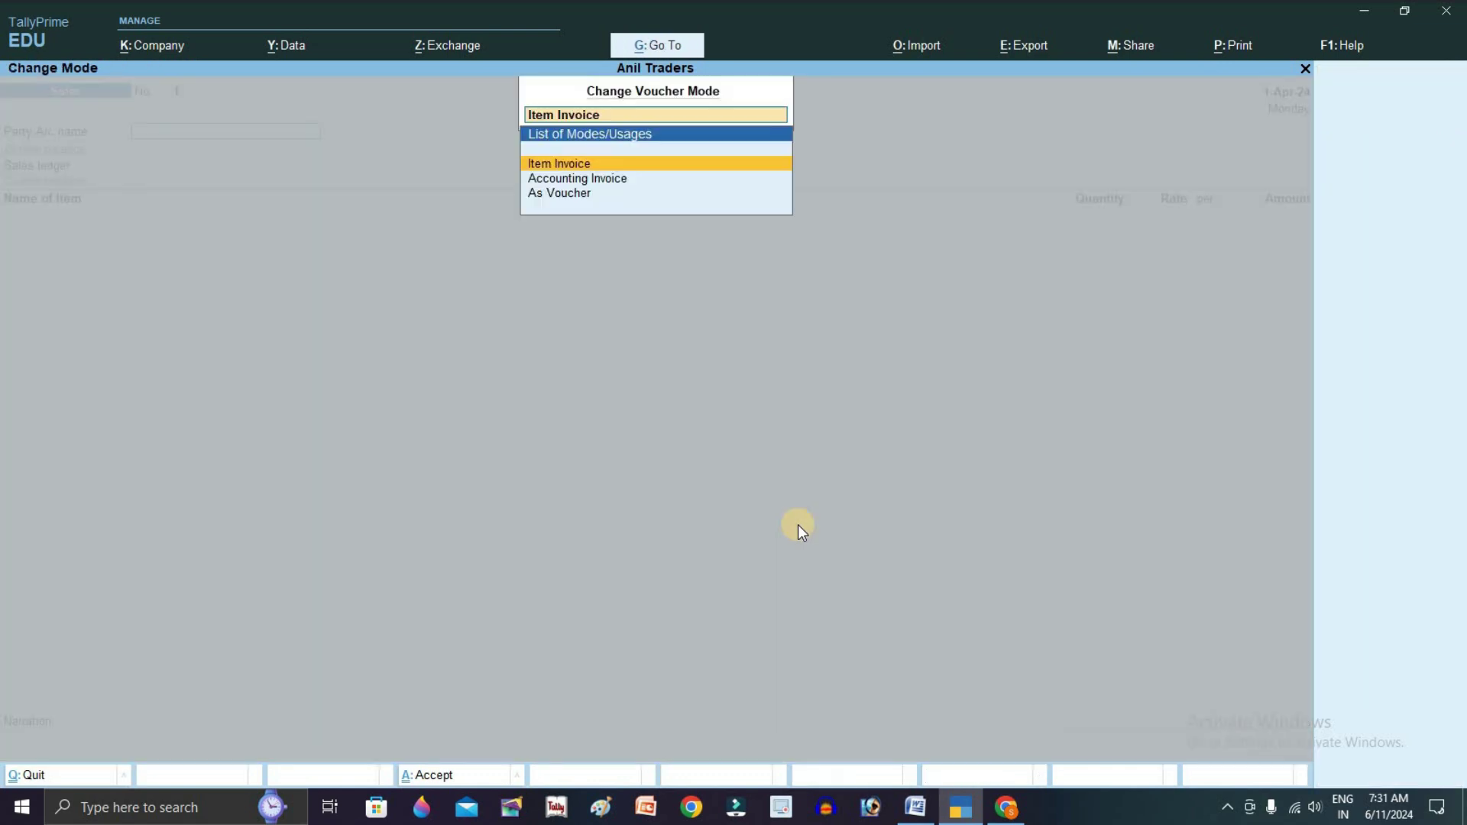
key("Down")
key("Down")
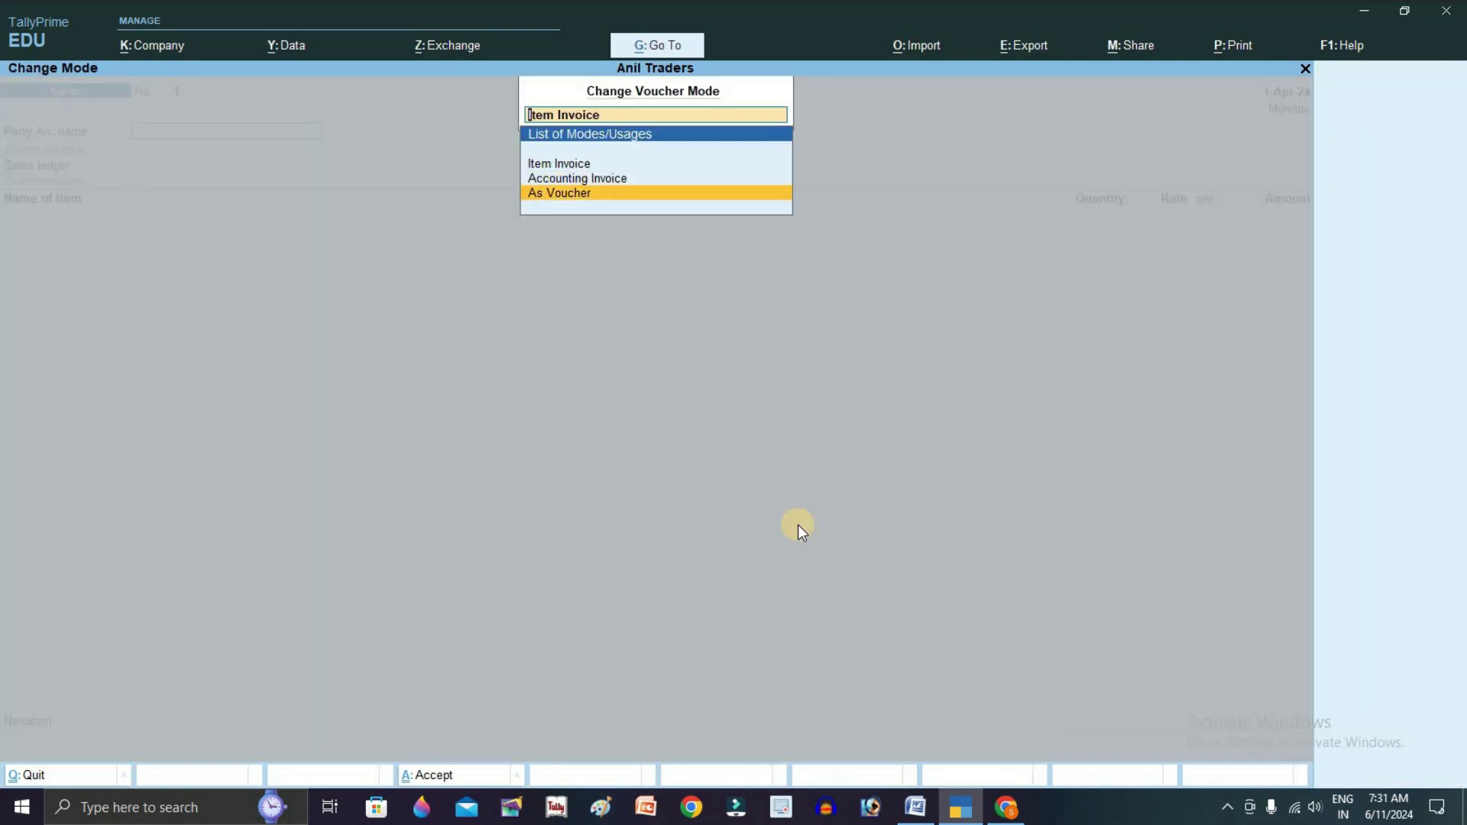
key("Return")
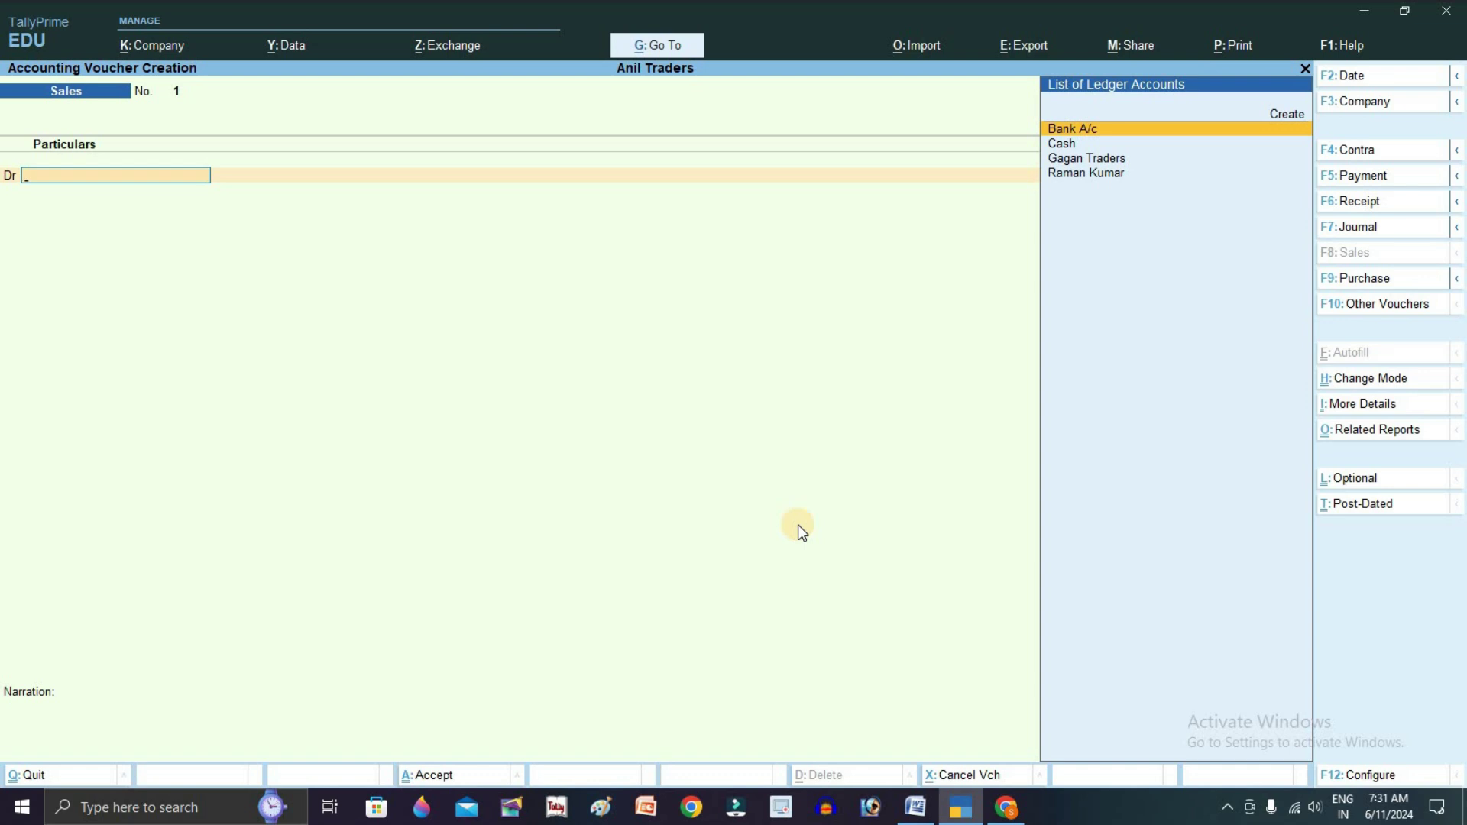
key("Down")
key("Down")
key("Down")
key("Return")
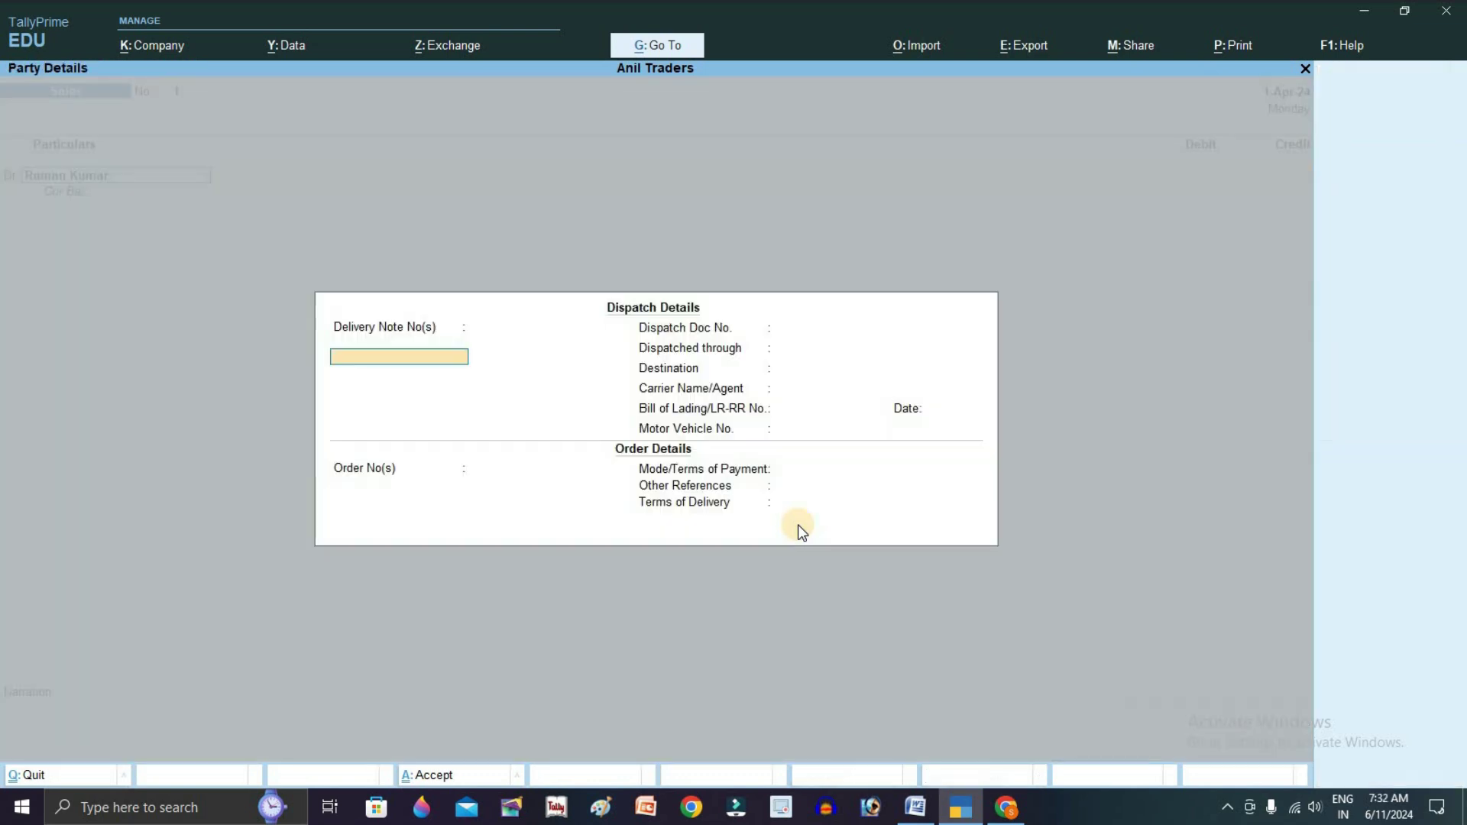
key("ctrl+a")
key("ctrl+a")
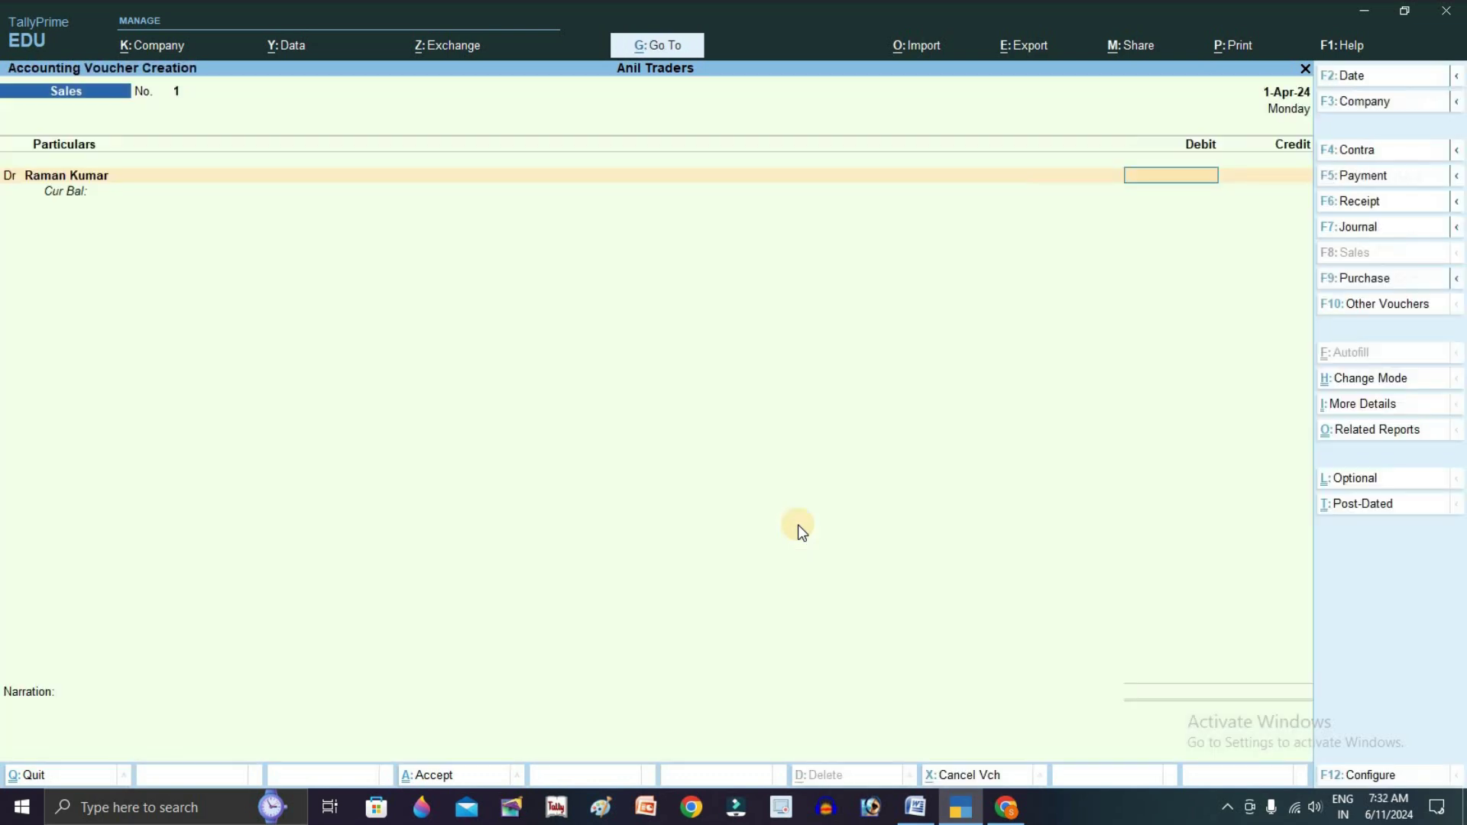
type("2000")
key("Return")
key("Return")
key("Return")
key("Return")
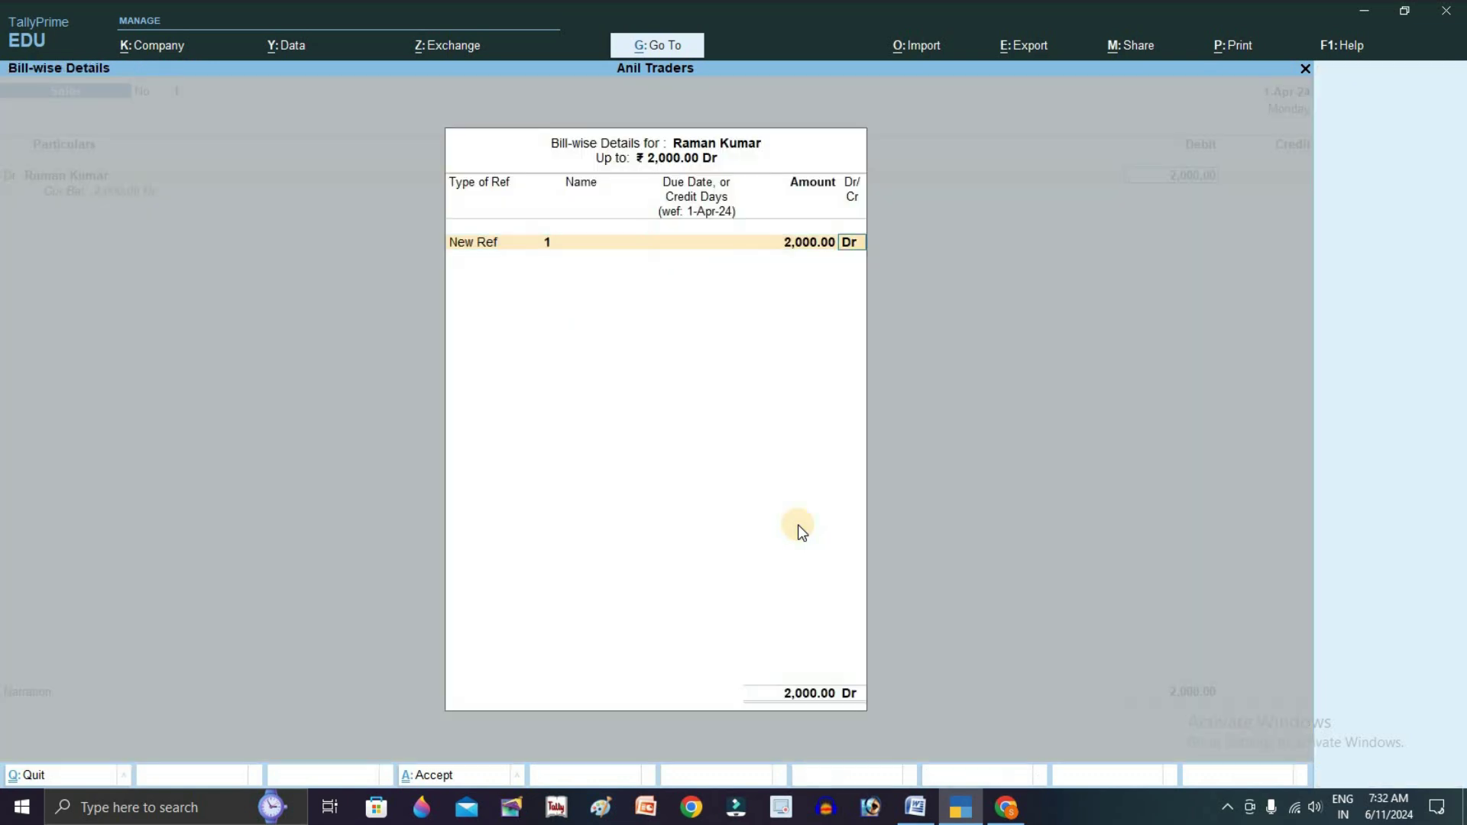
key("Return")
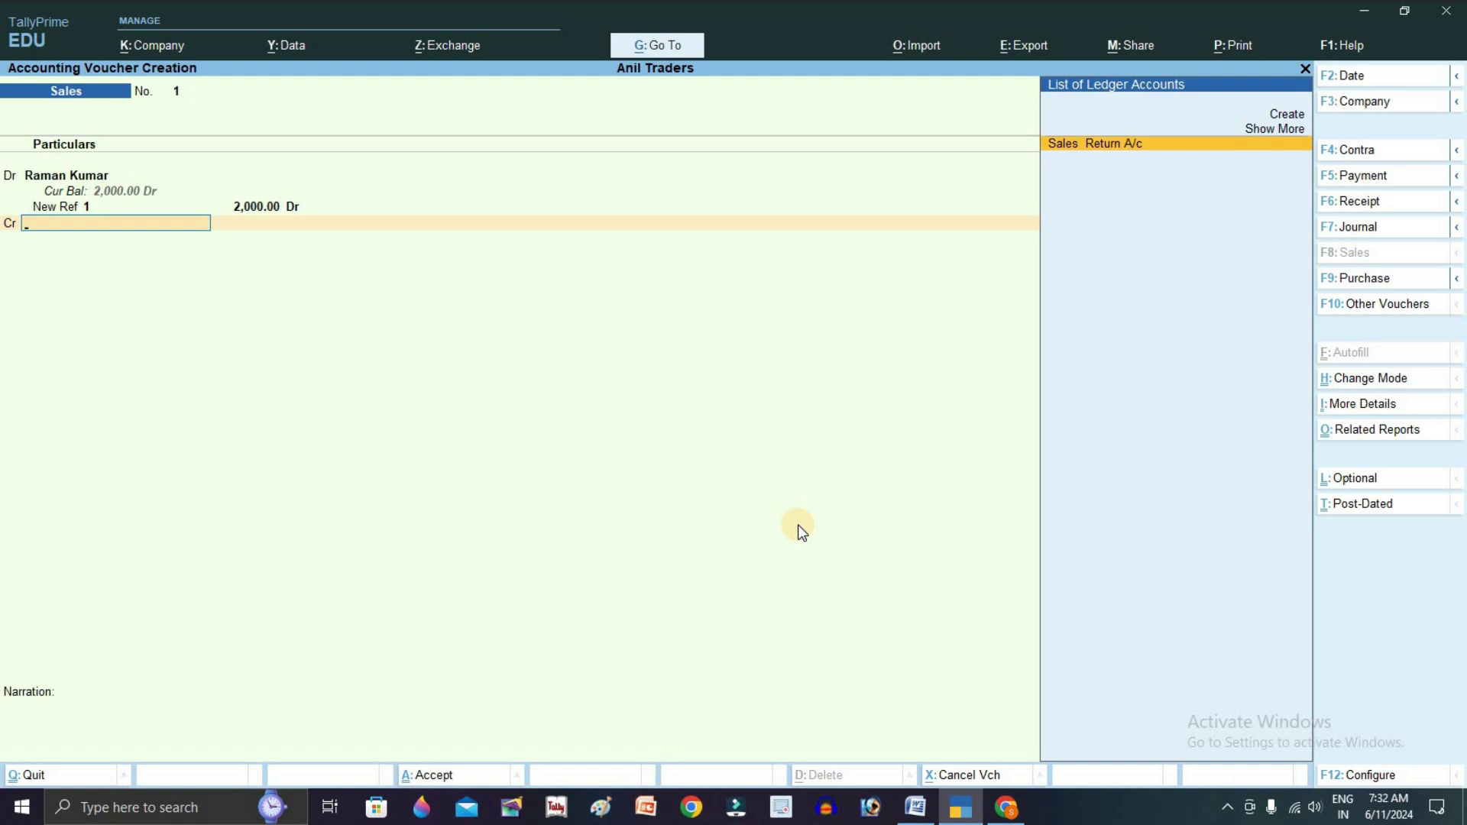
Create a Sales A/c ledger under Sales Accounts and credit it 2,000
key("alt+c")
type("Sales A/c")
key("Return")
type("Sal")
key("Return")
key("ctrl+a")
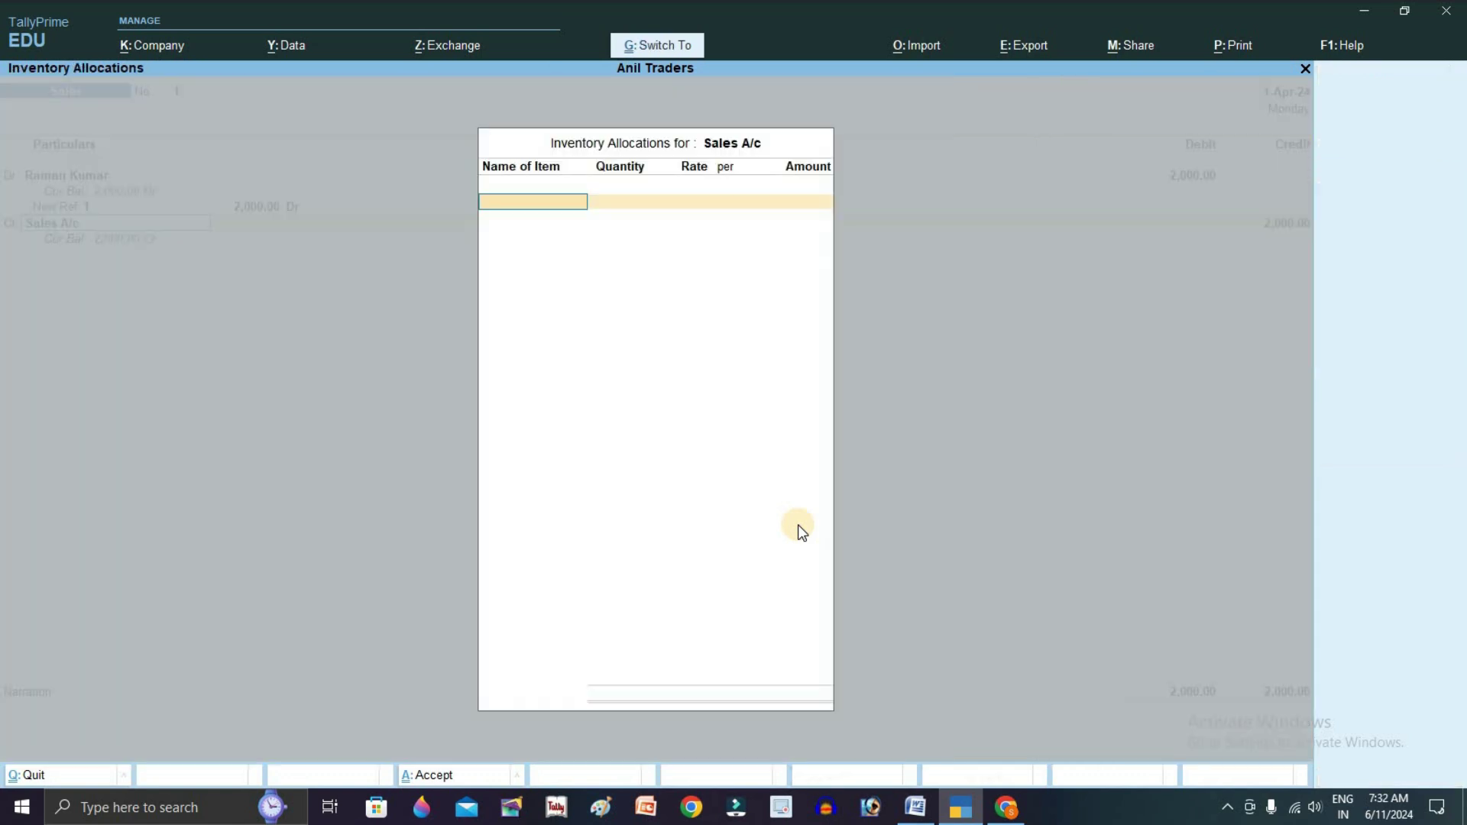
key("Return")
key("Return")
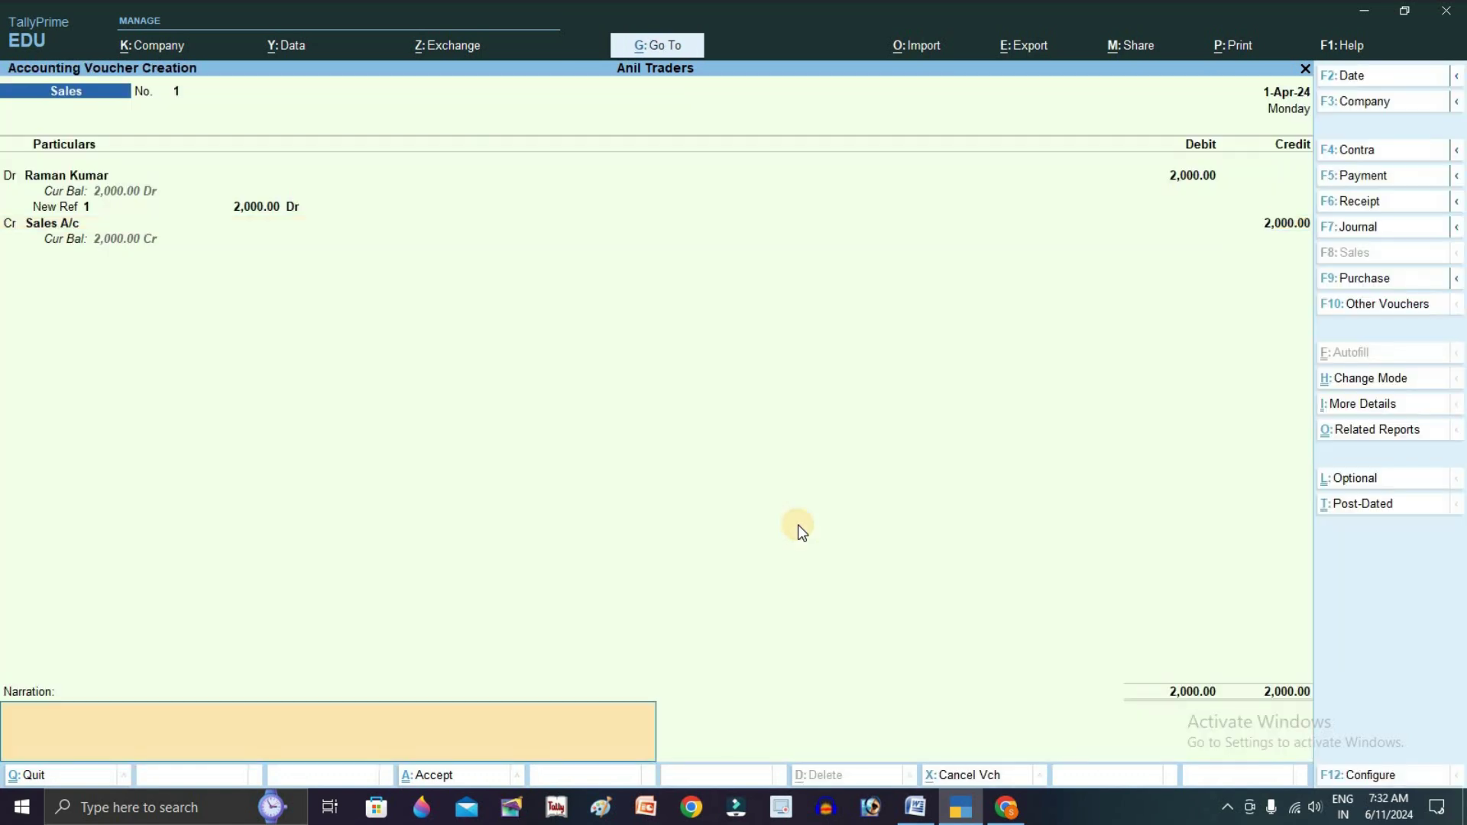
key("Return")
key("Return")
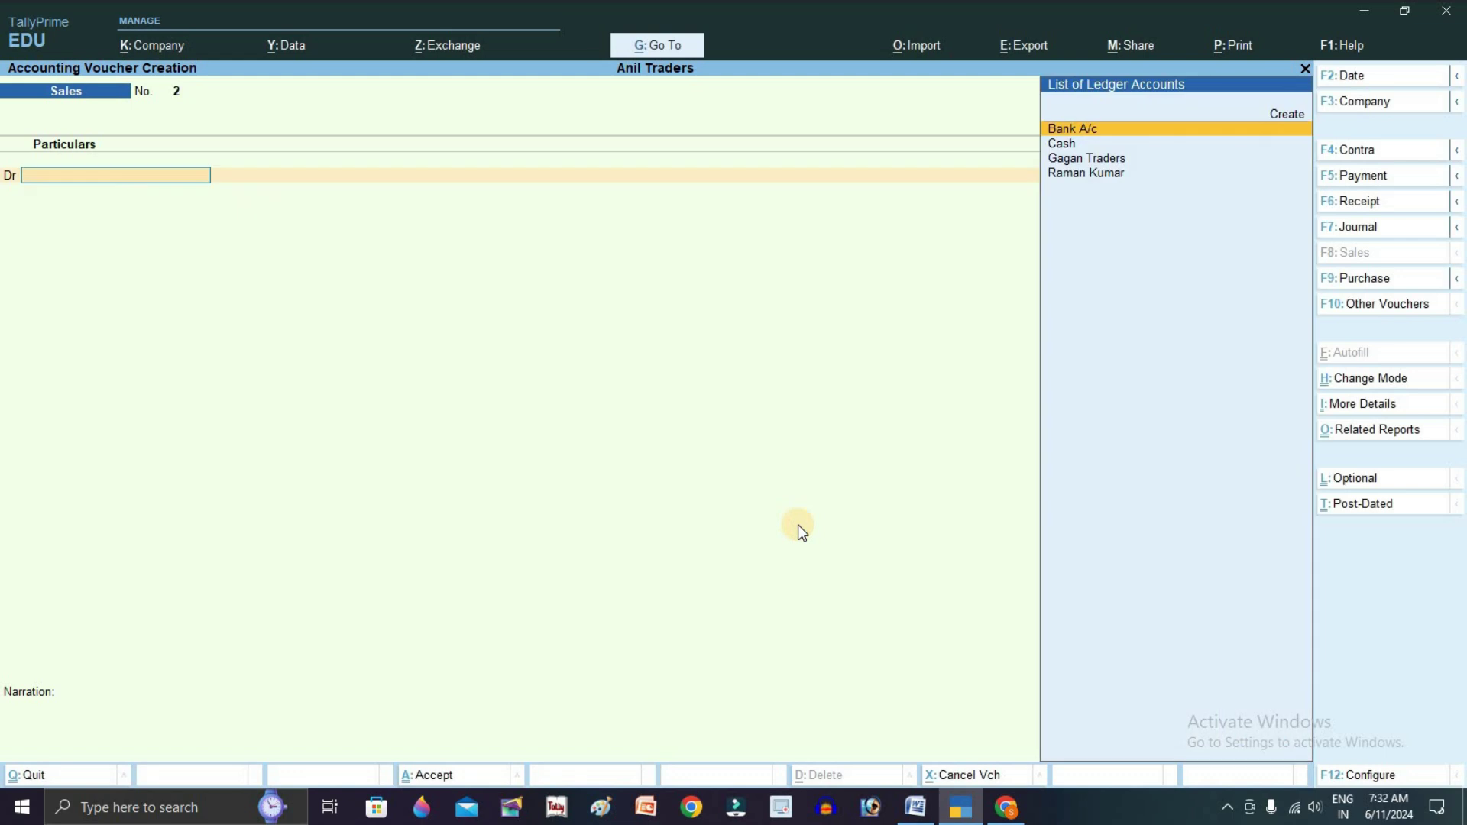
Highlight transaction 6, the 500 return, in the Word transaction list
key("alt+Tab")
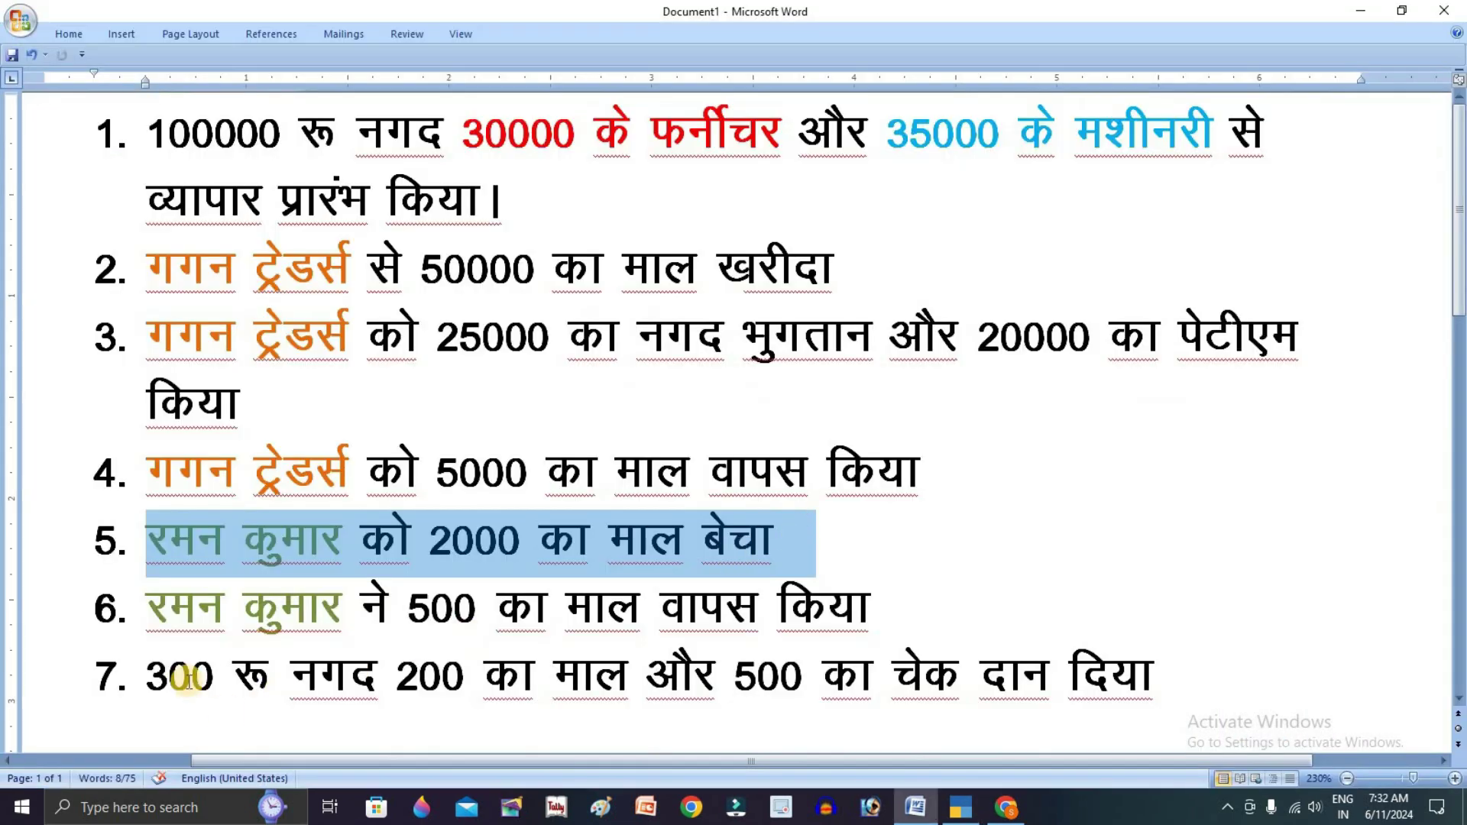
left_click_drag(150, 611, 961, 610)
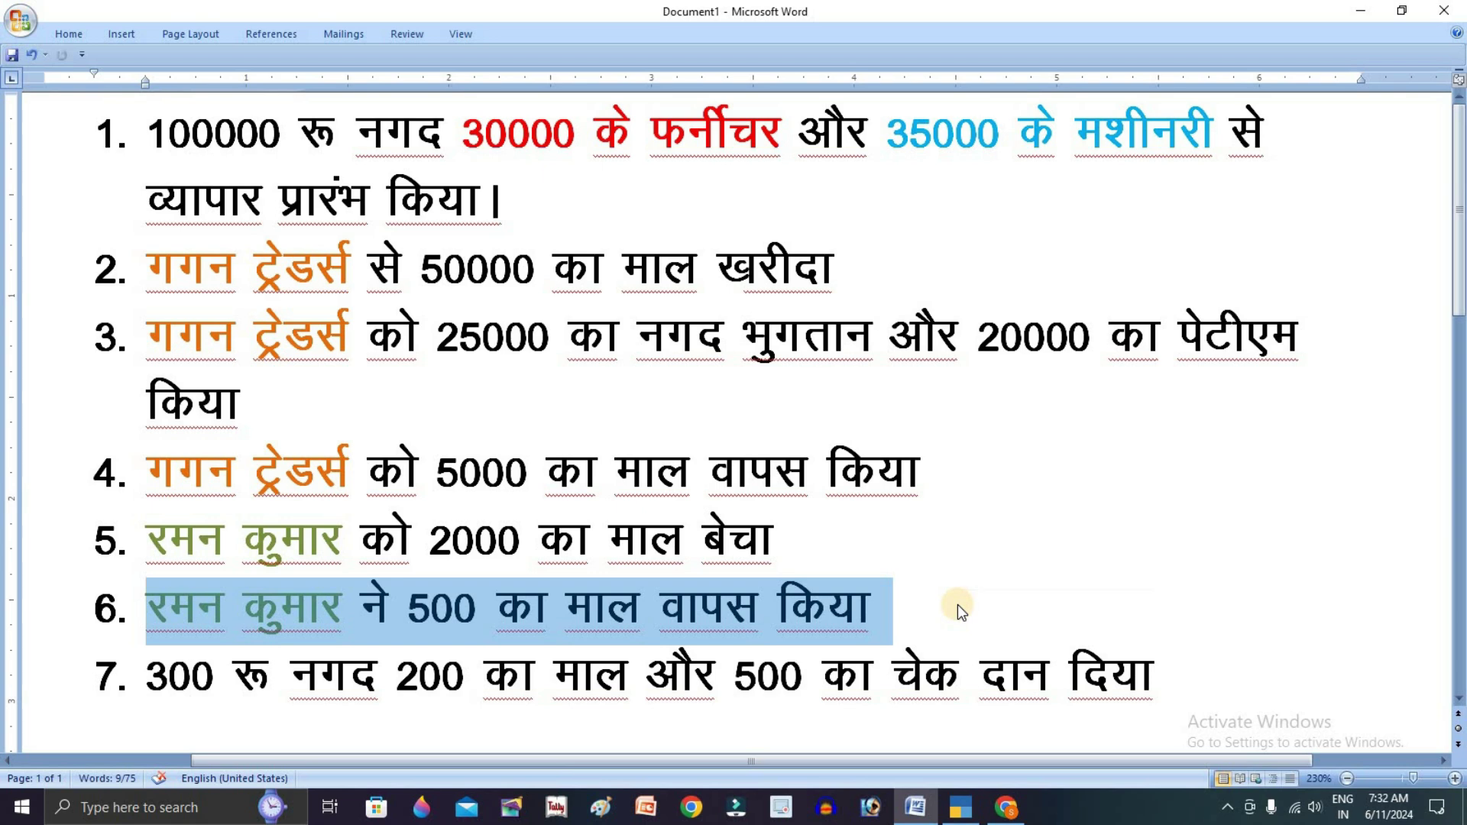
key("alt+Tab")
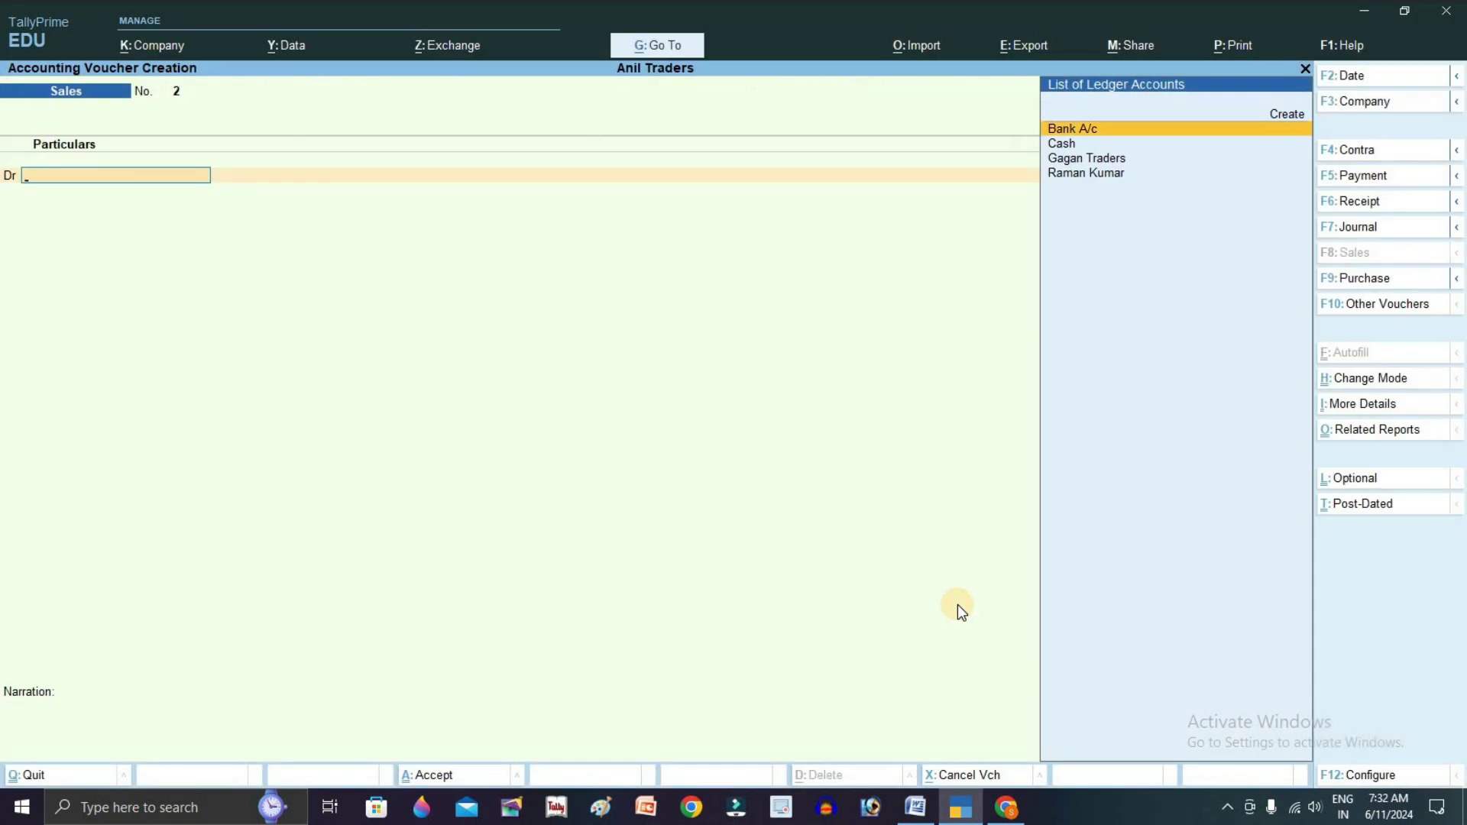
key("ctrl+F8")
key("Down")
key("Down")
key("Down")
key("Return")
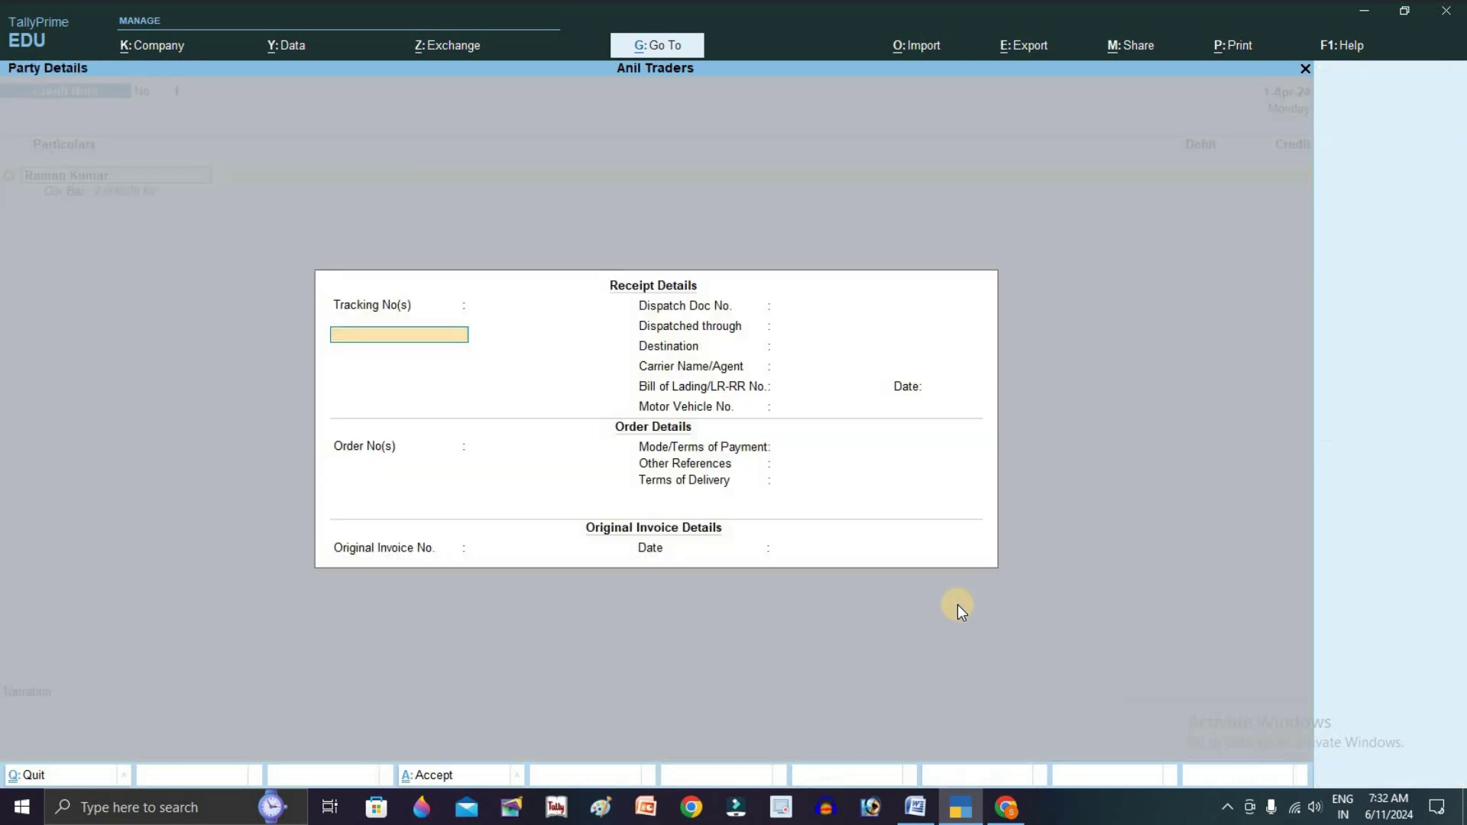
key("Return")
key("Return")
key("Return")
key("Return")
key("Return")
key("Return")
key("Return")
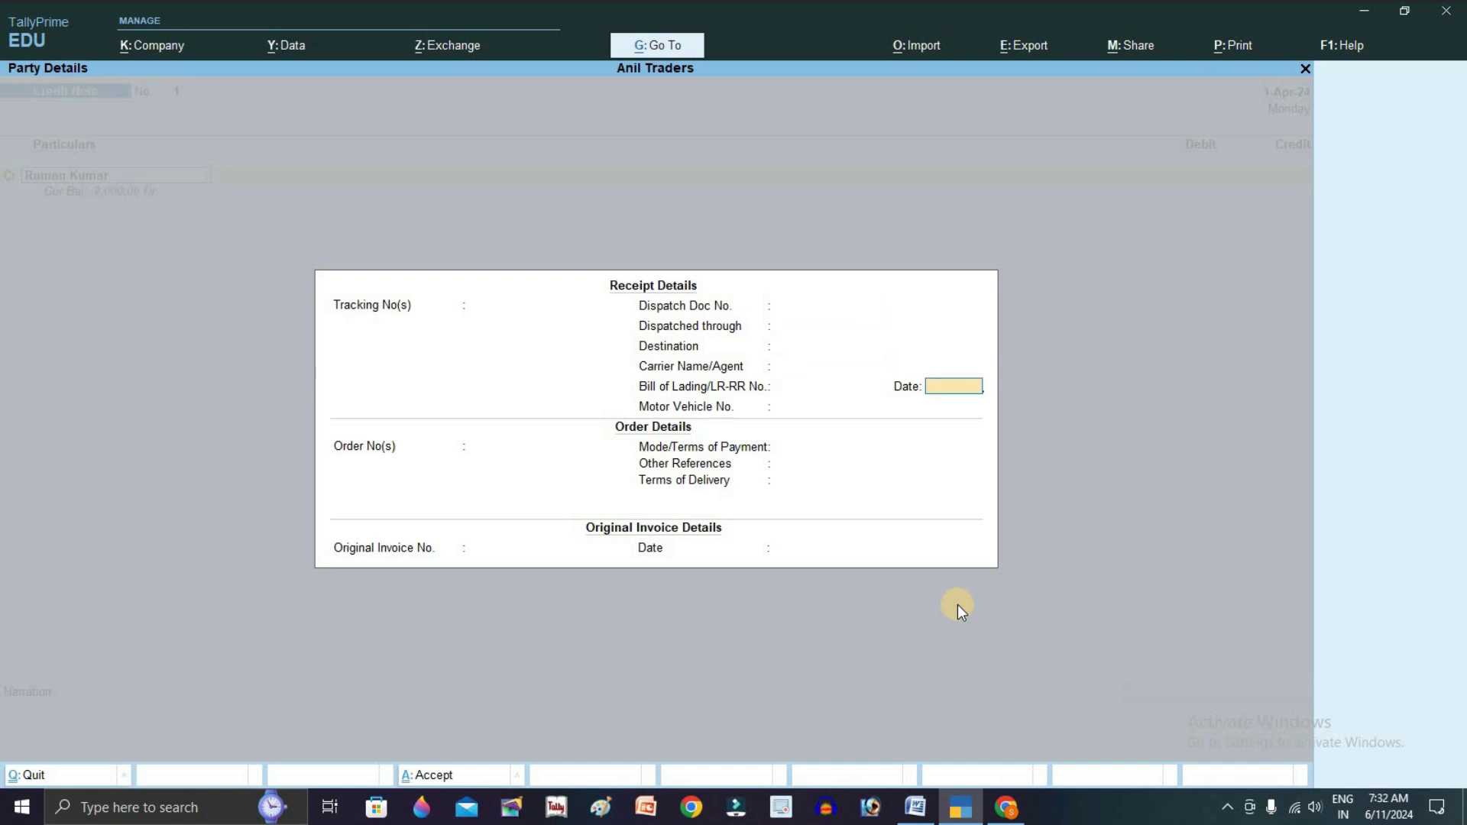
key("ctrl+a")
key("ctrl+a")
type("500")
key("Return")
key("Return")
key("Return")
key("Return")
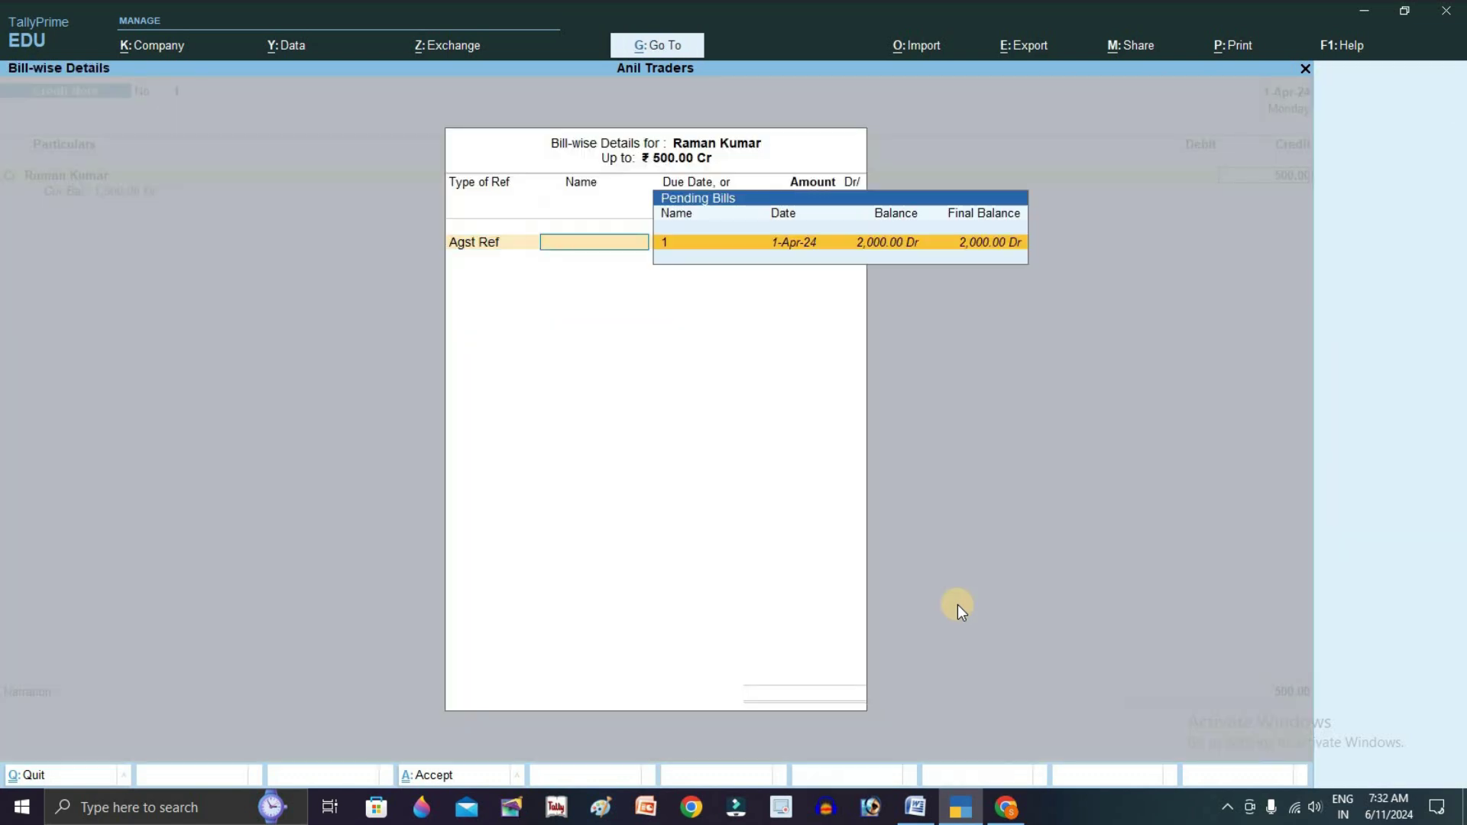
key("Return")
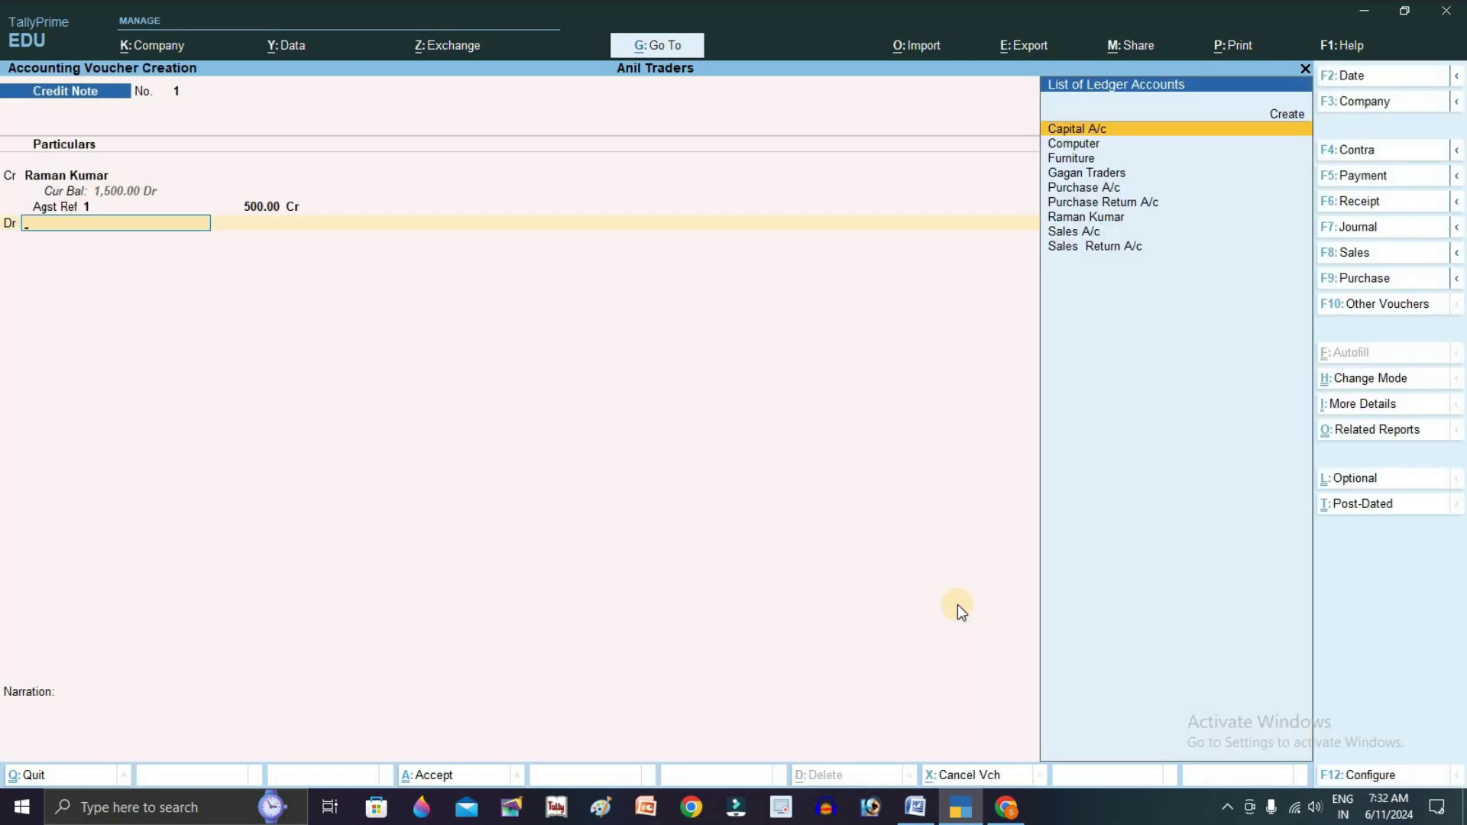
key("Down")
key("Down")
key("Down")
key("Down")
key("Down")
key("Down")
key("Down")
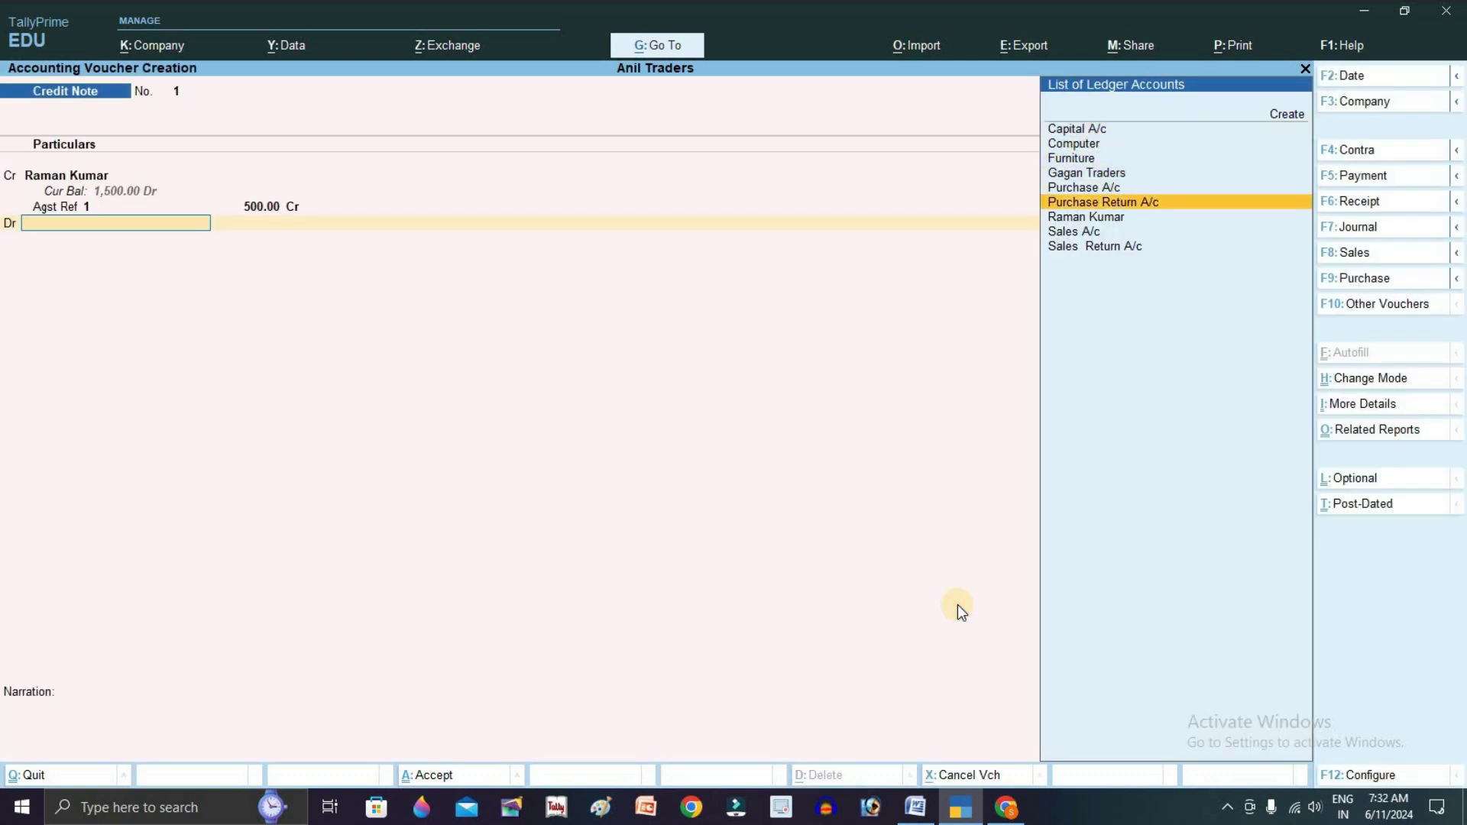
key("Return")
key("Return")
key("Return")
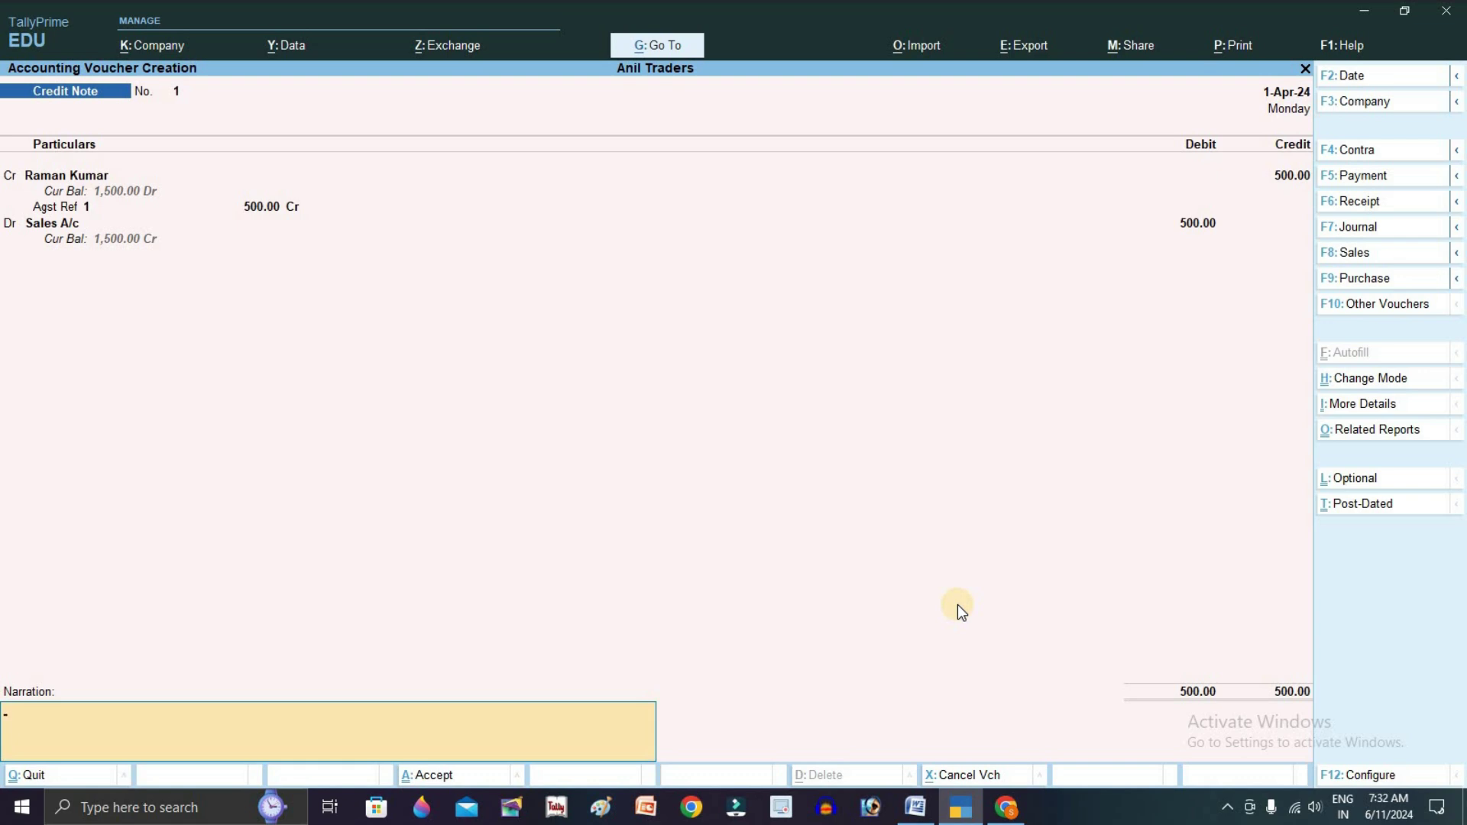
key("Return")
key("Return")
Highlight transaction 7 in Word, then enter reference 6 on the Payment voucher
key("alt+Tab")
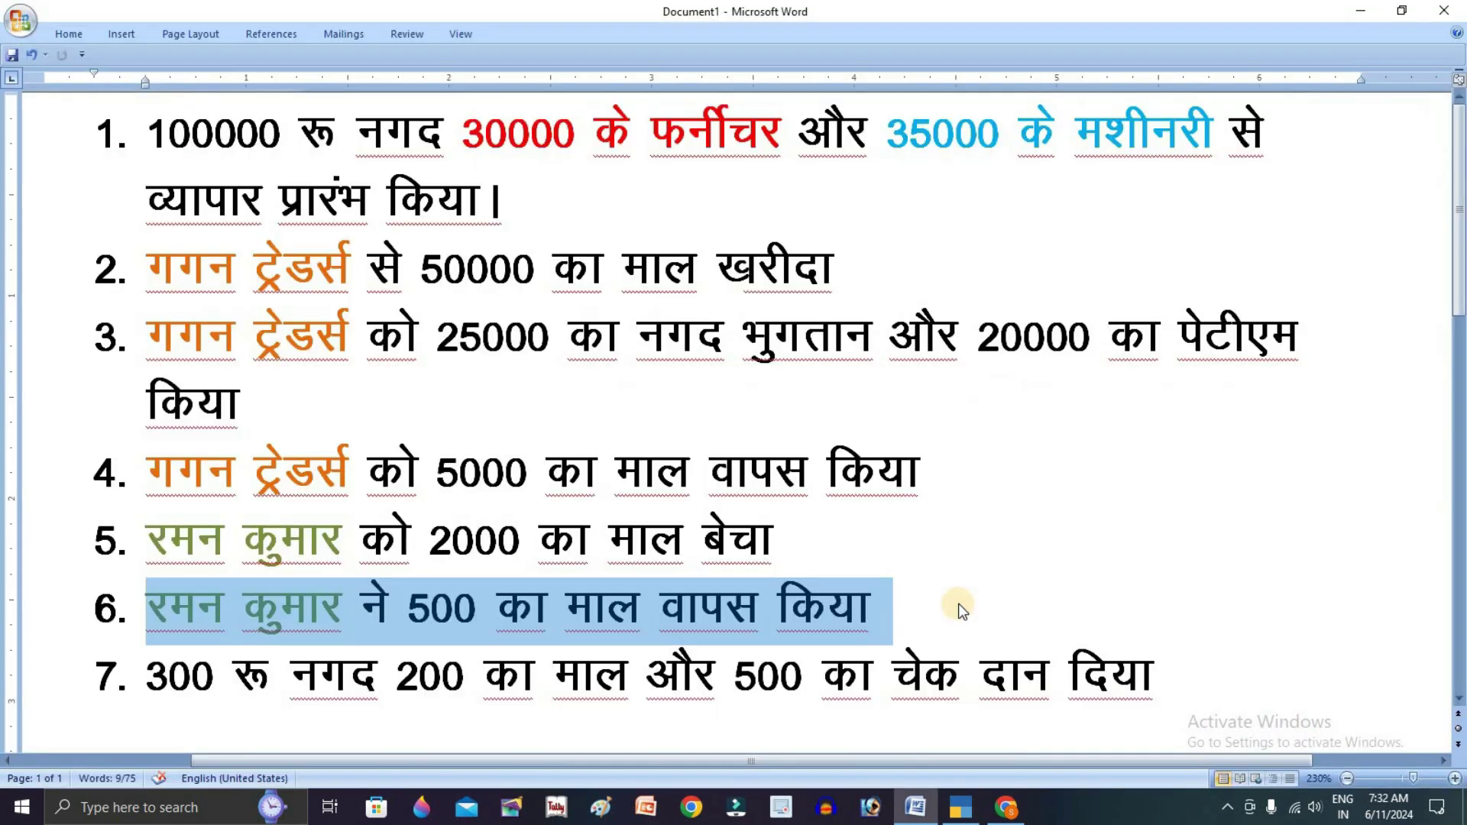
left_click(147, 674)
left_click_drag(146, 674, 1195, 665)
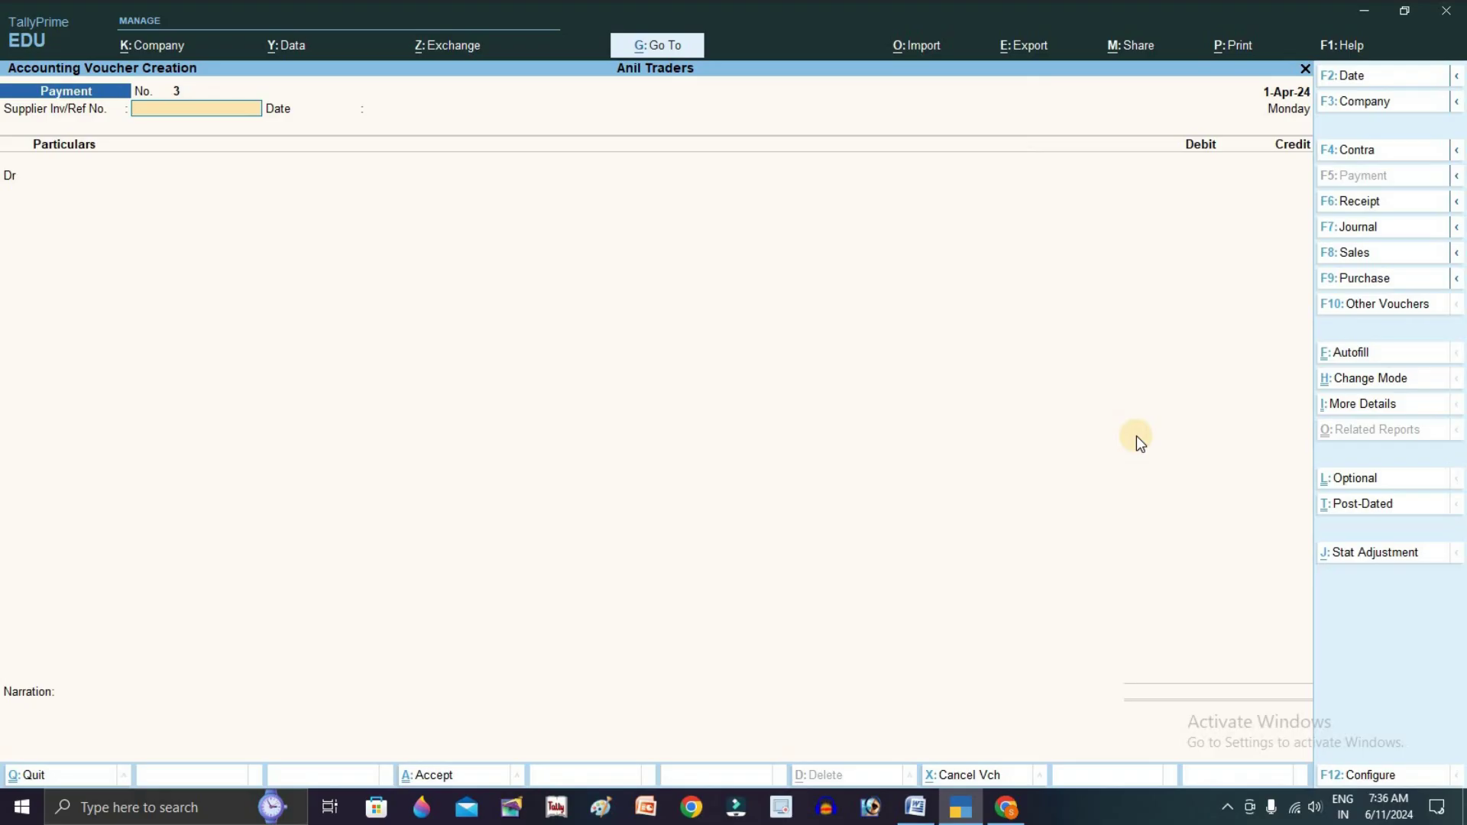
type("6")
key("Return")
key("Return")
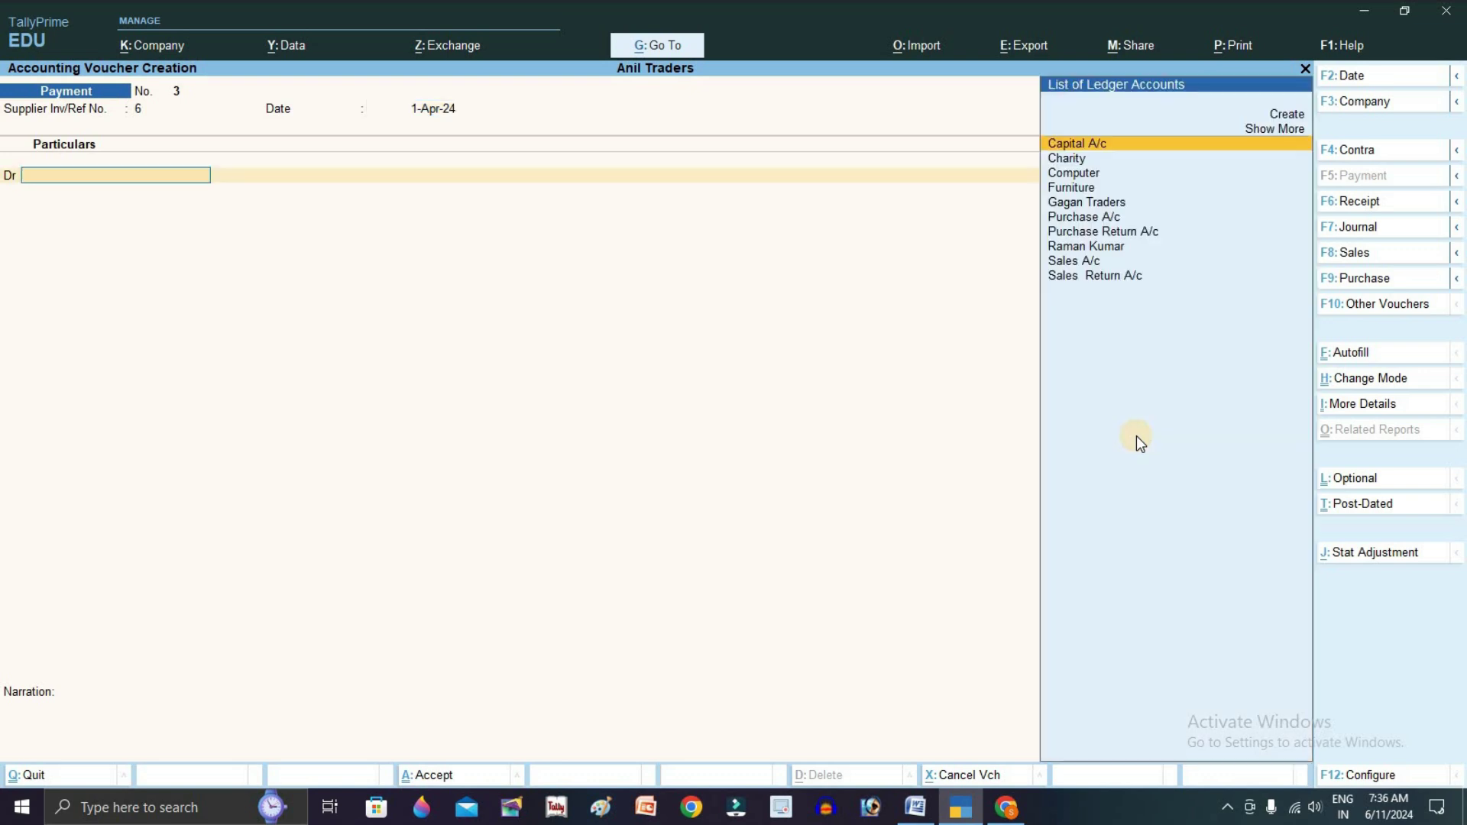
Debit Charity 1,000 and credit Cash 300 in the payment voucher
key("Down")
key("Return")
type("10000")
key("Return")
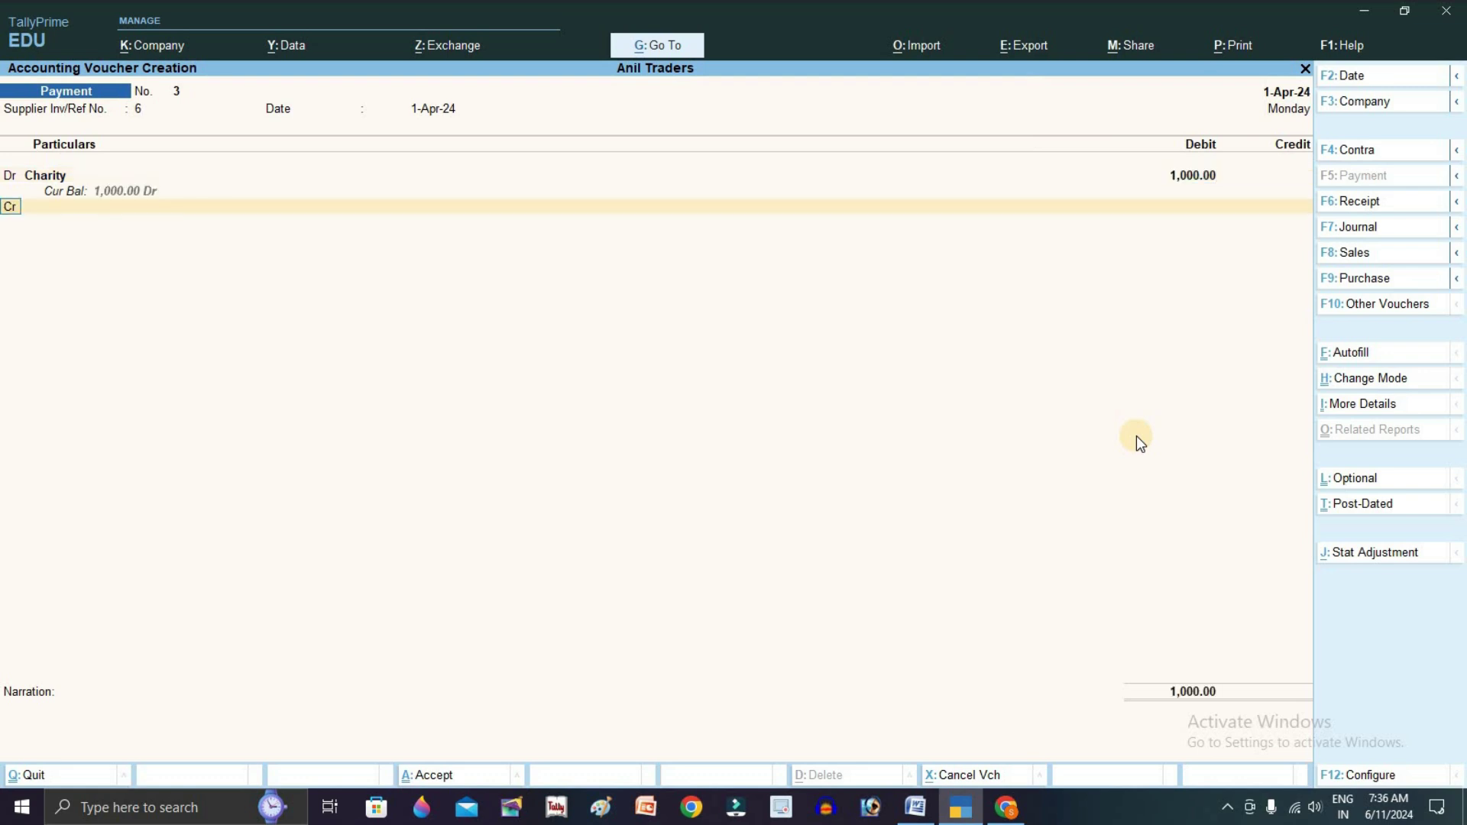
key("Down")
key("Down")
key("Return")
key("Return")
key("BackSpace")
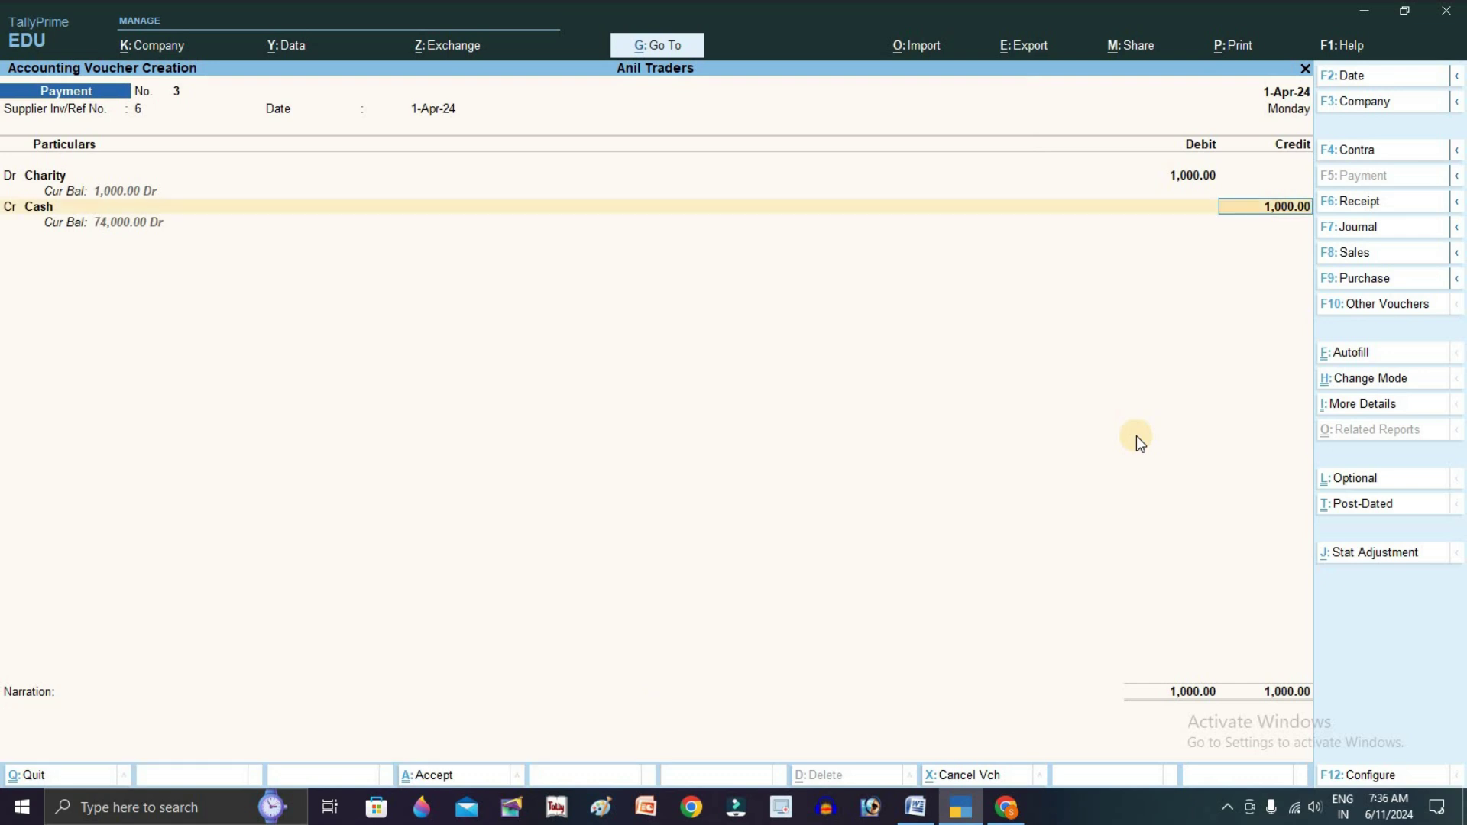
key("alt+Tab")
key("alt+Tab")
type("300")
Credit Purchase A/c 200, correcting the suggested 700 amount
key("Return")
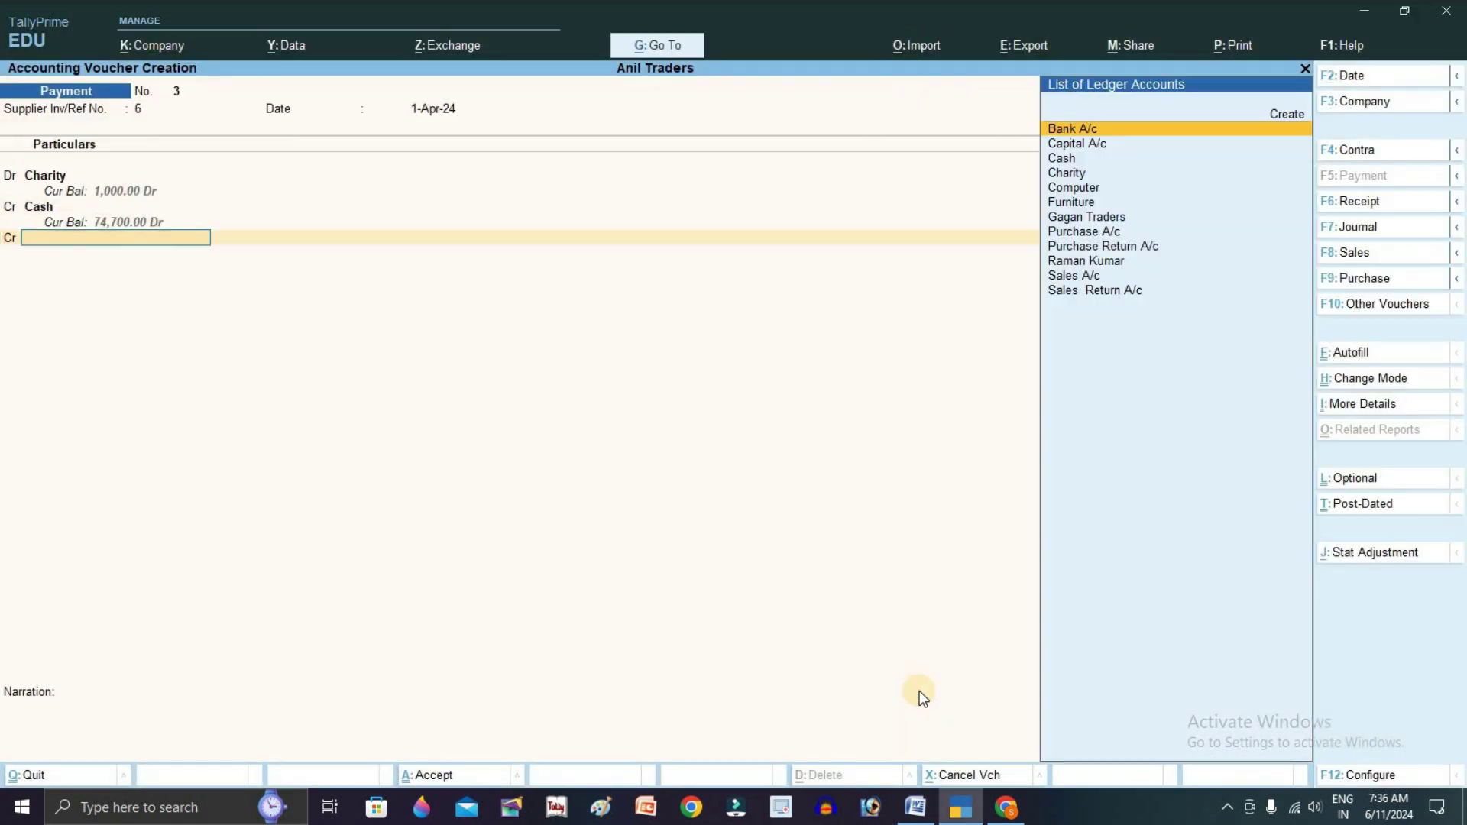
key("alt+Tab")
key("alt+Tab")
type("P")
key("Down")
key("Up")
key("Return")
key("Return")
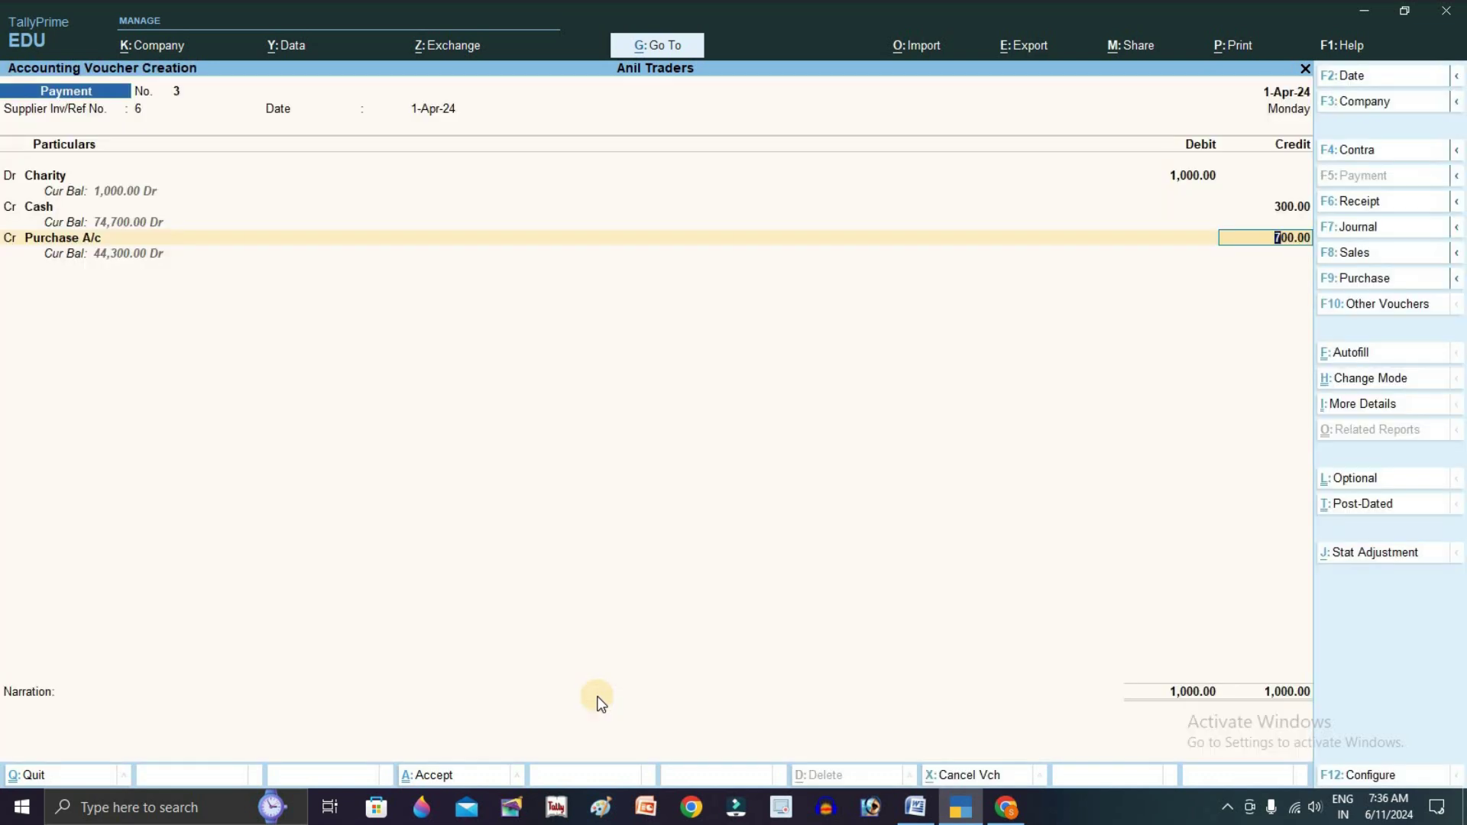
key("alt+Tab")
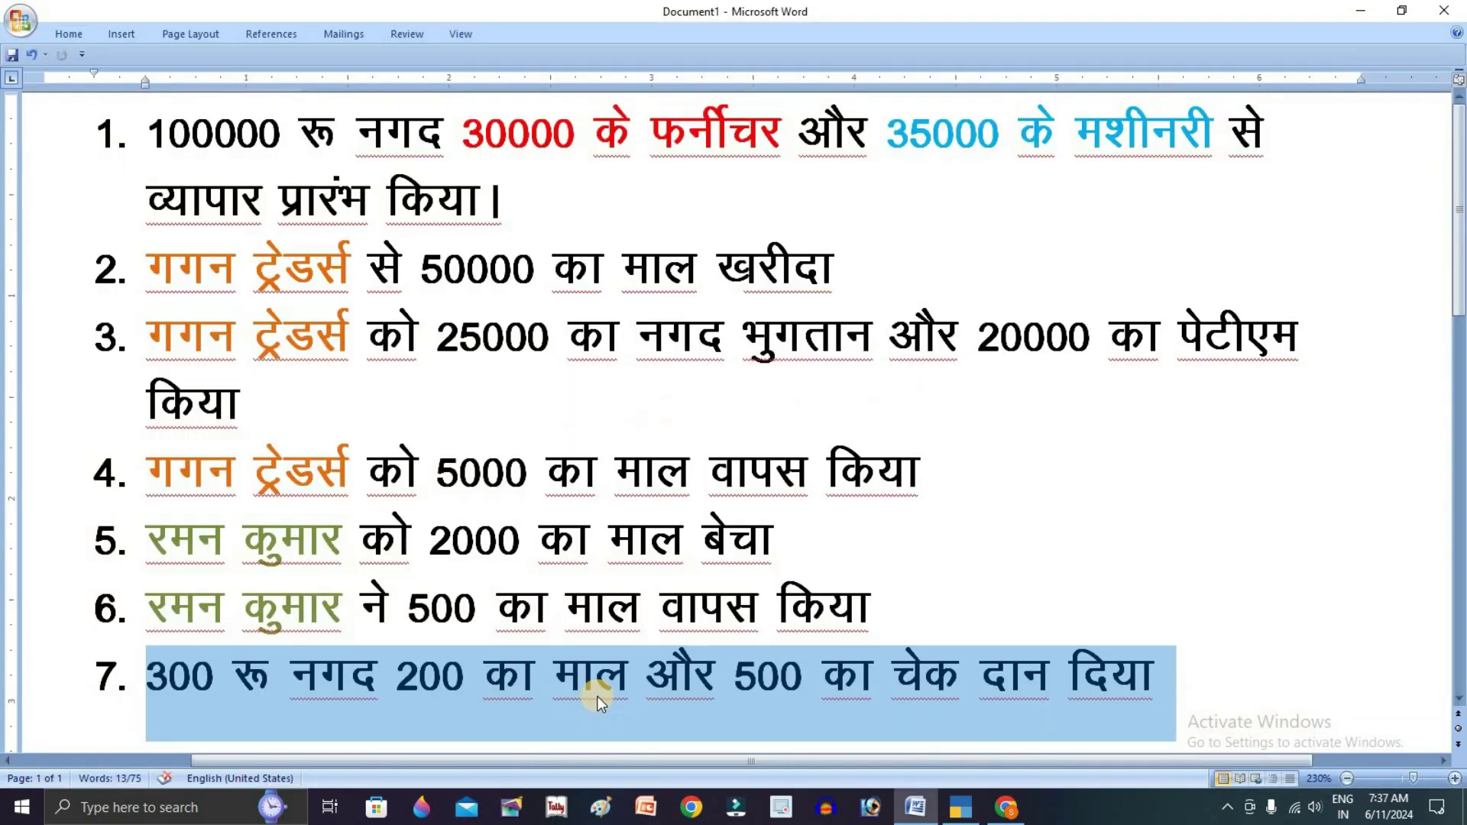
key("alt+Tab")
key("BackSpace")
type("200")
key("Return")
key("alt+Tab")
key("alt+Tab")
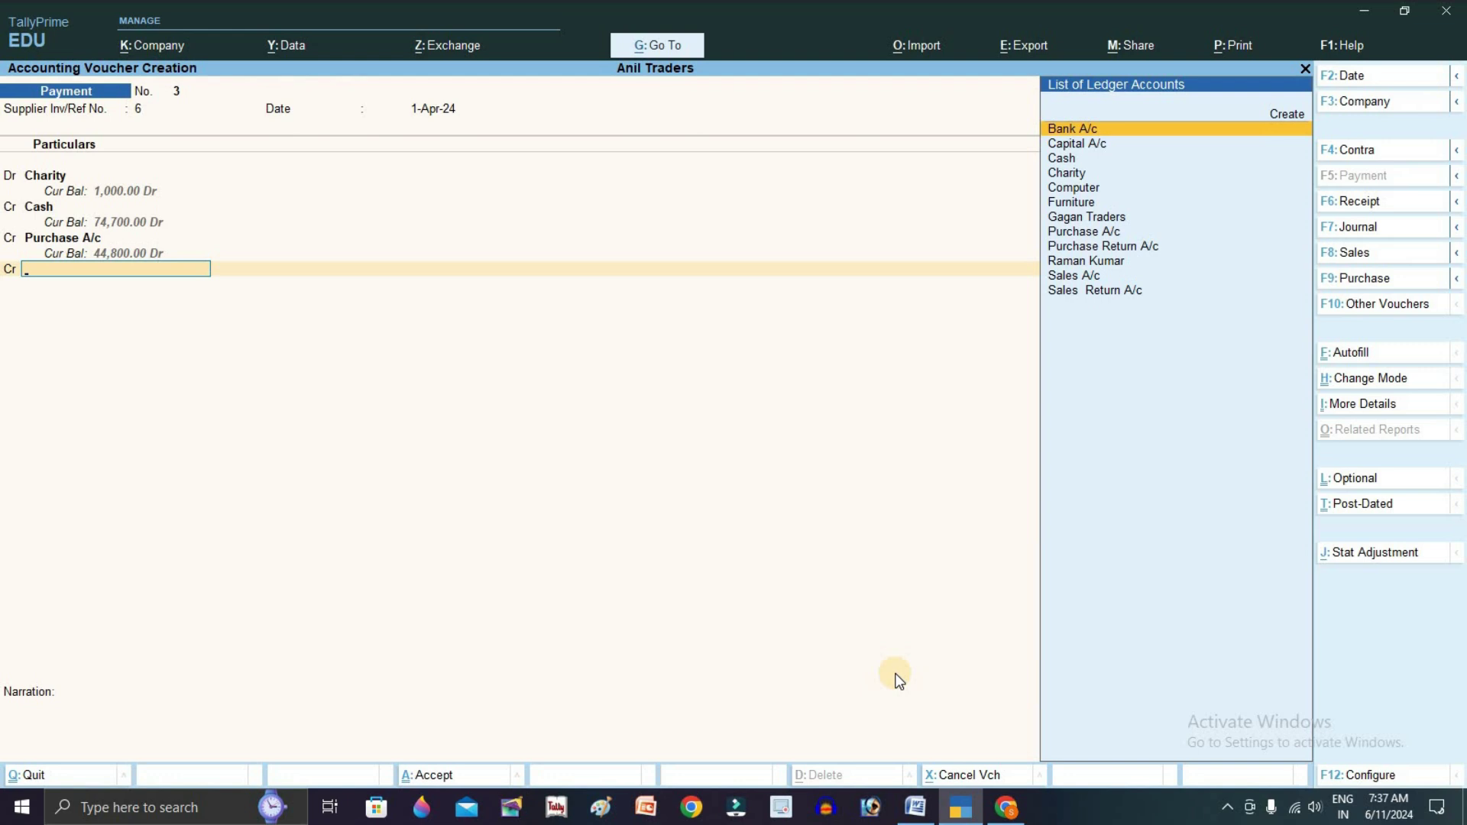
Credit Bank A/c 500 by cheque with its cheque number, and save Payment No. 3
type("b")
key("Return")
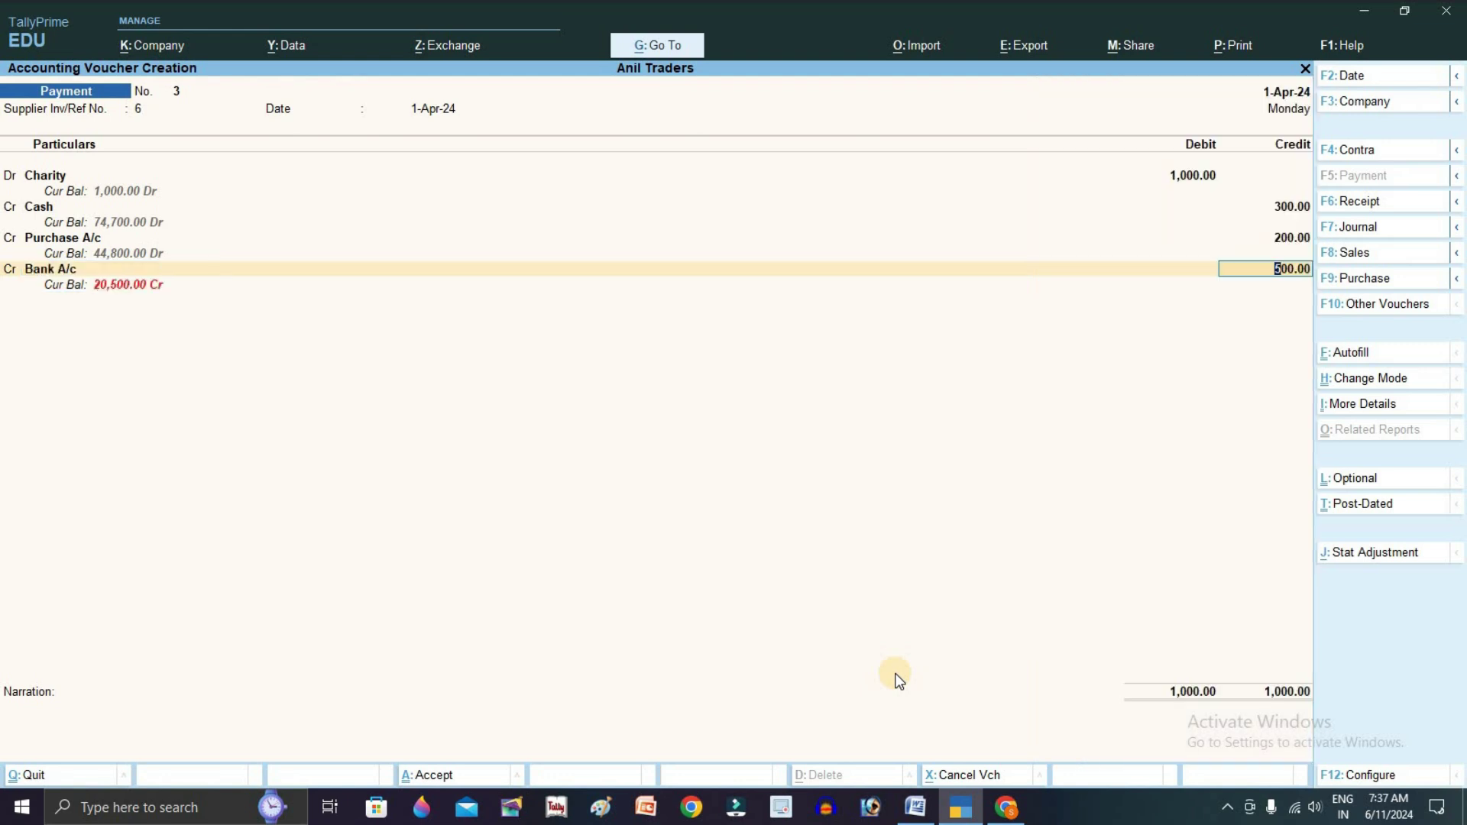
key("Return")
key("Return")
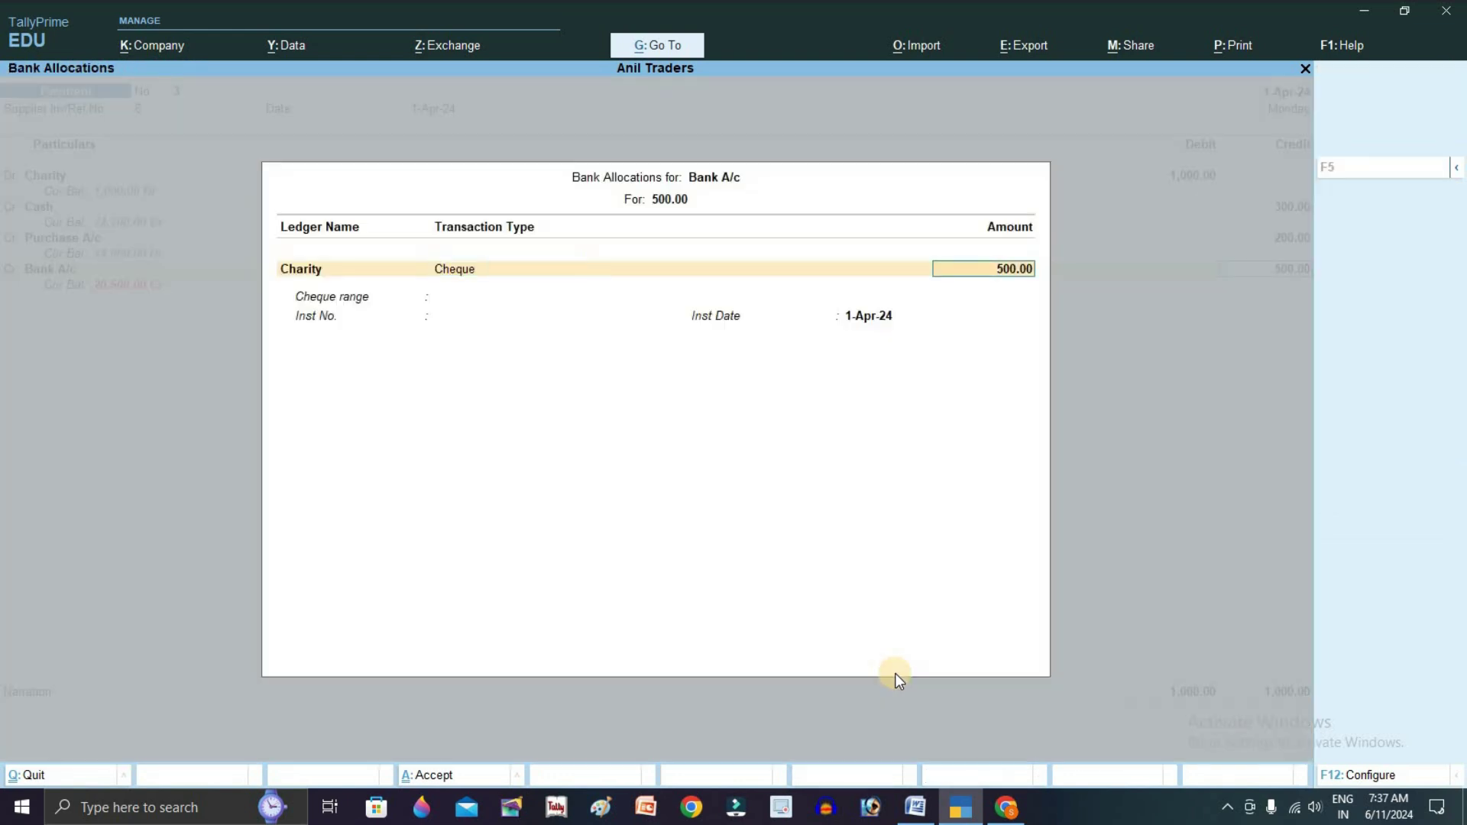
key("Return")
type("124521")
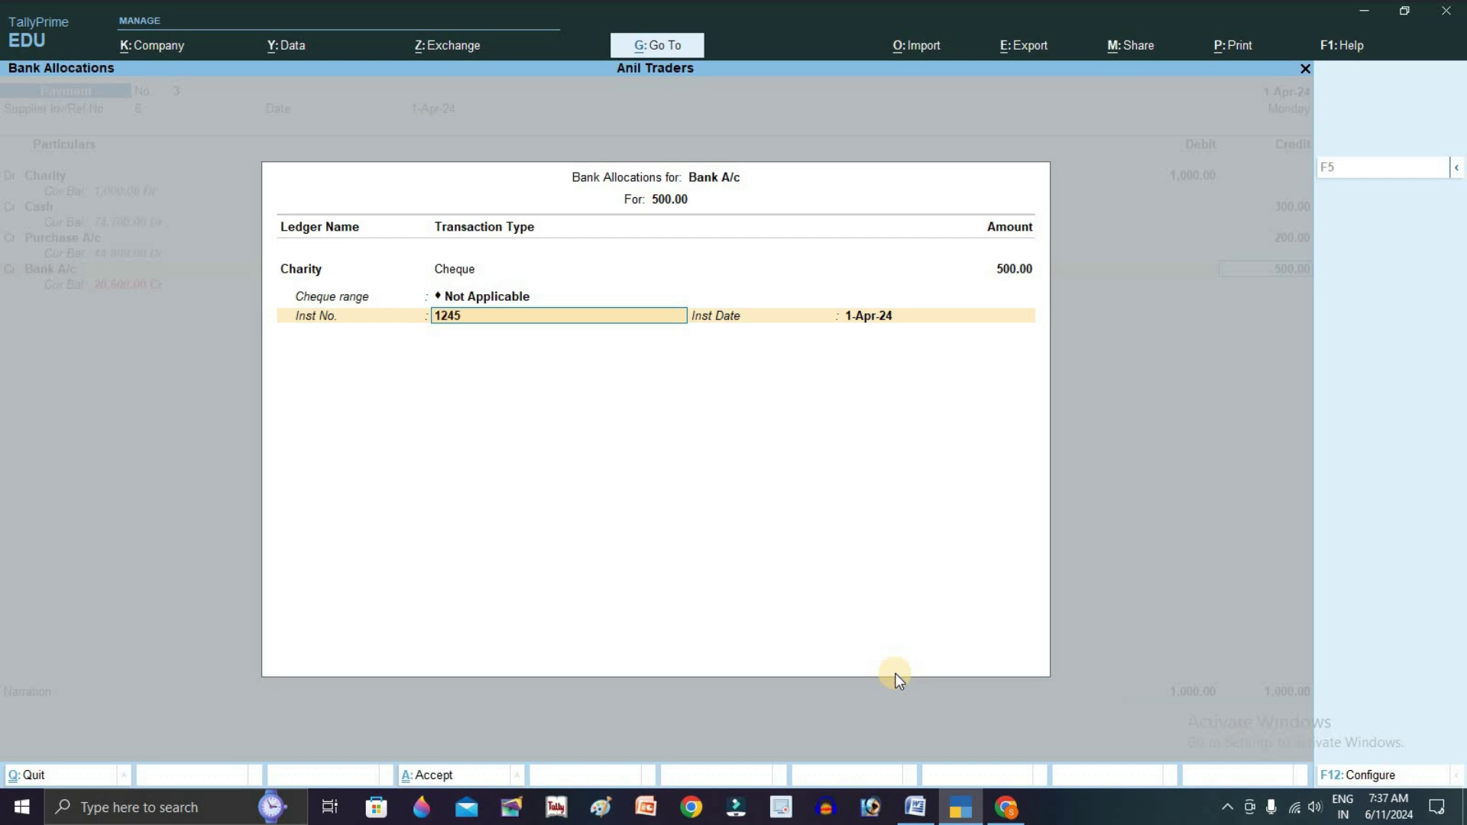
key("Return")
key("Return")
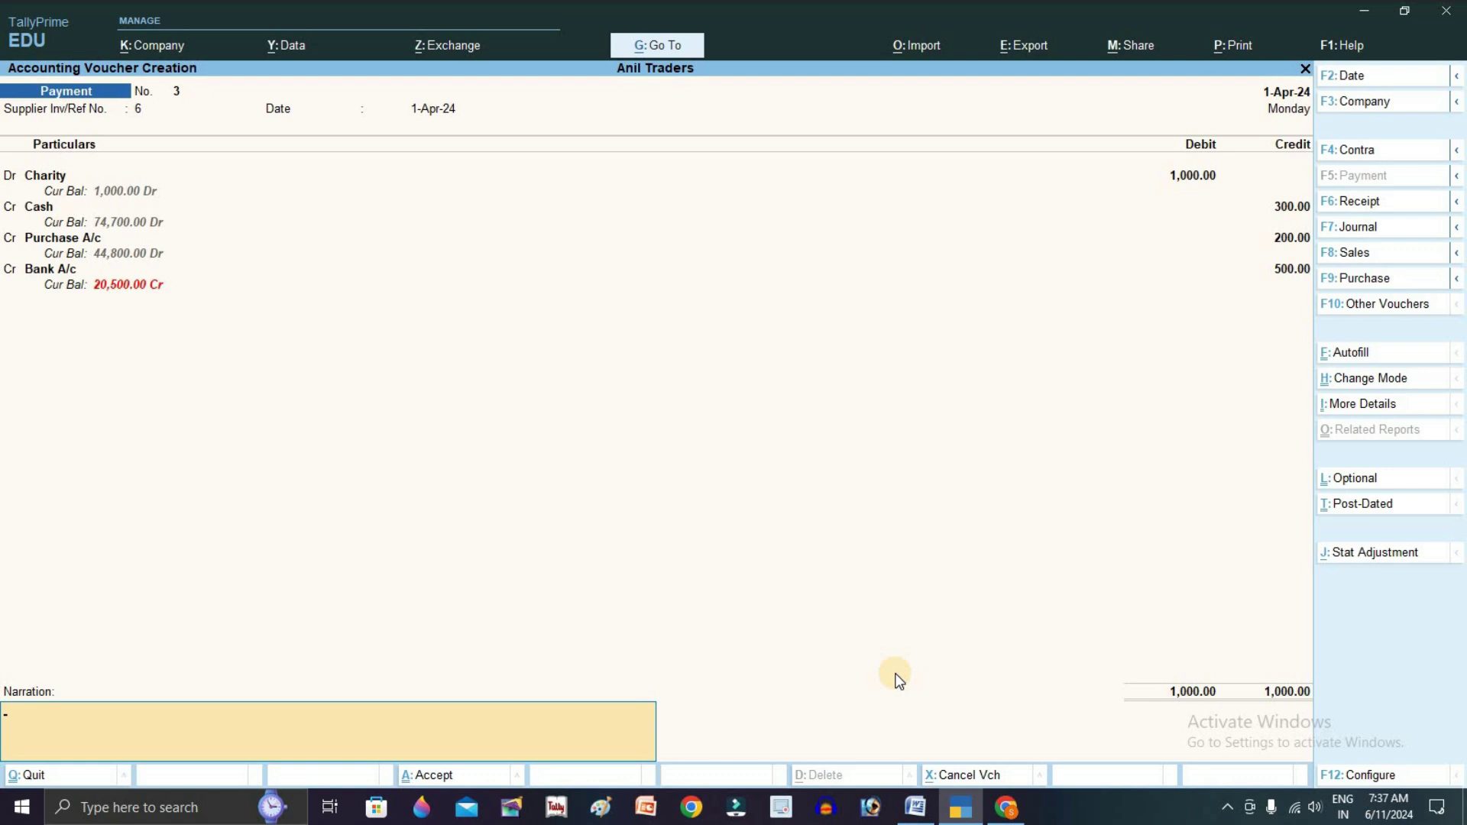
key("Return")
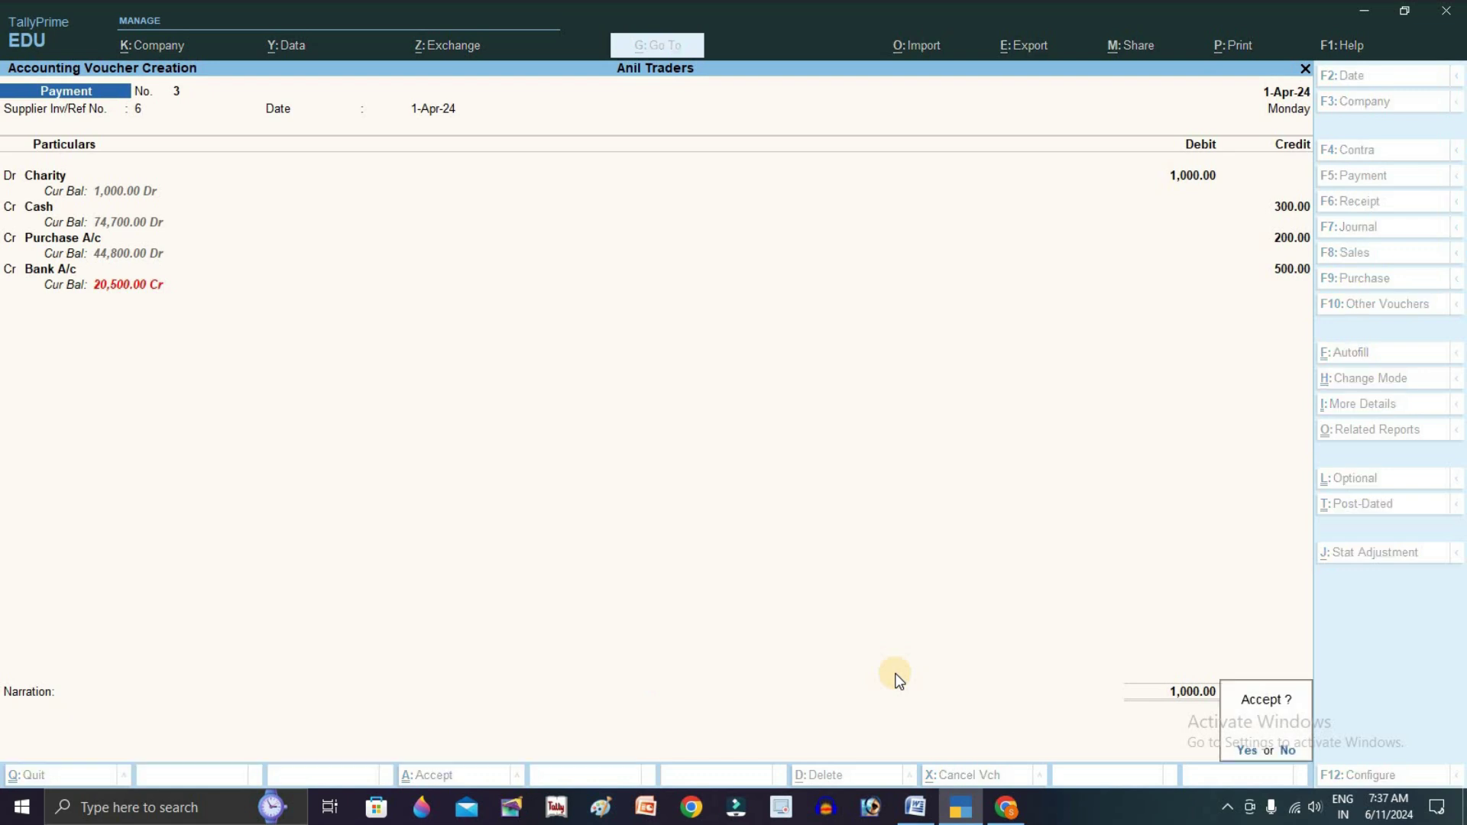
key("Return")
Return to the Gateway of Tally and clear the transaction 7 highlight in Word
key("Escape")
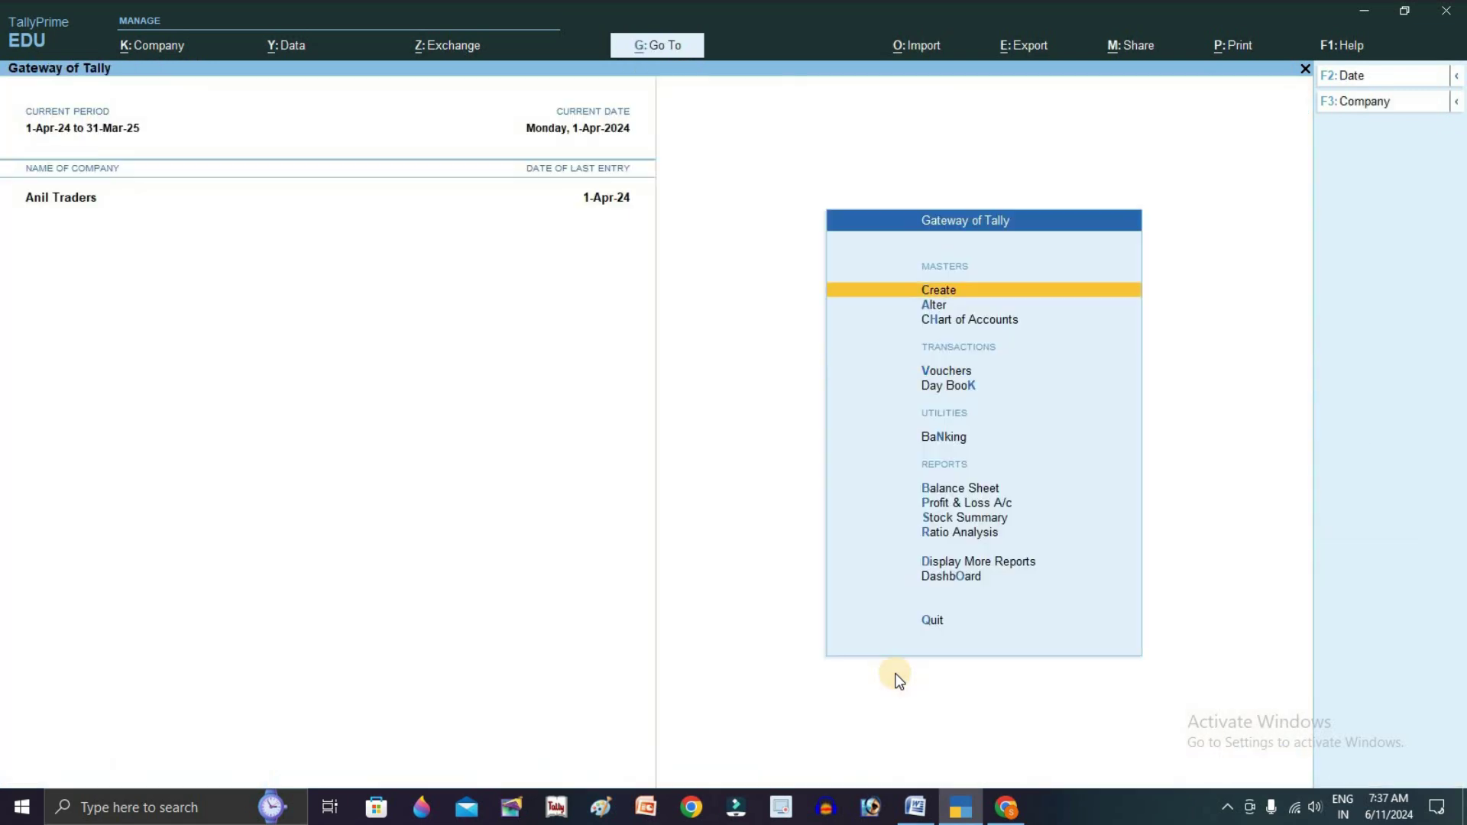
key("alt+Tab")
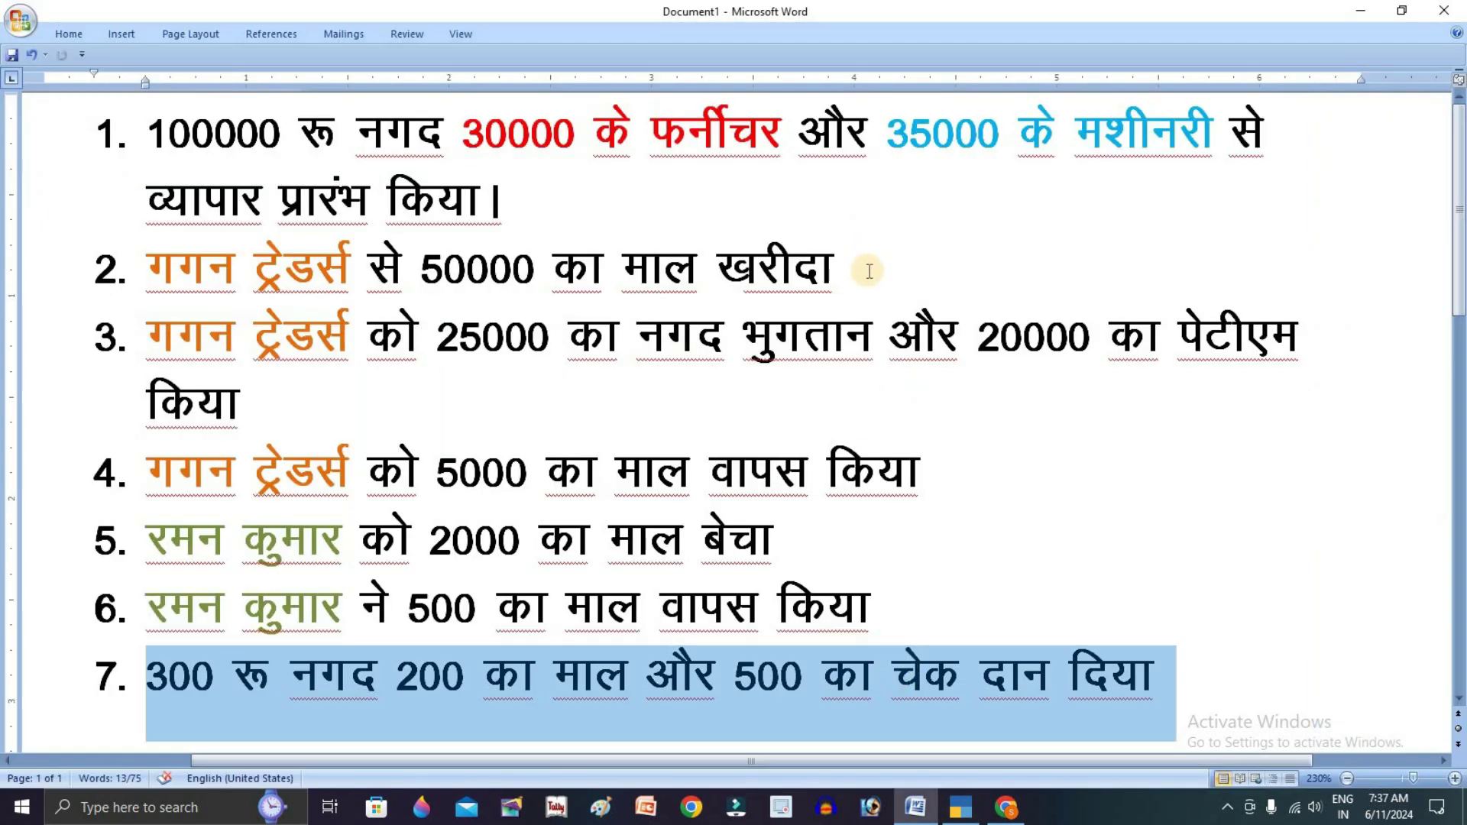
left_click(792, 283)
left_click(873, 338)
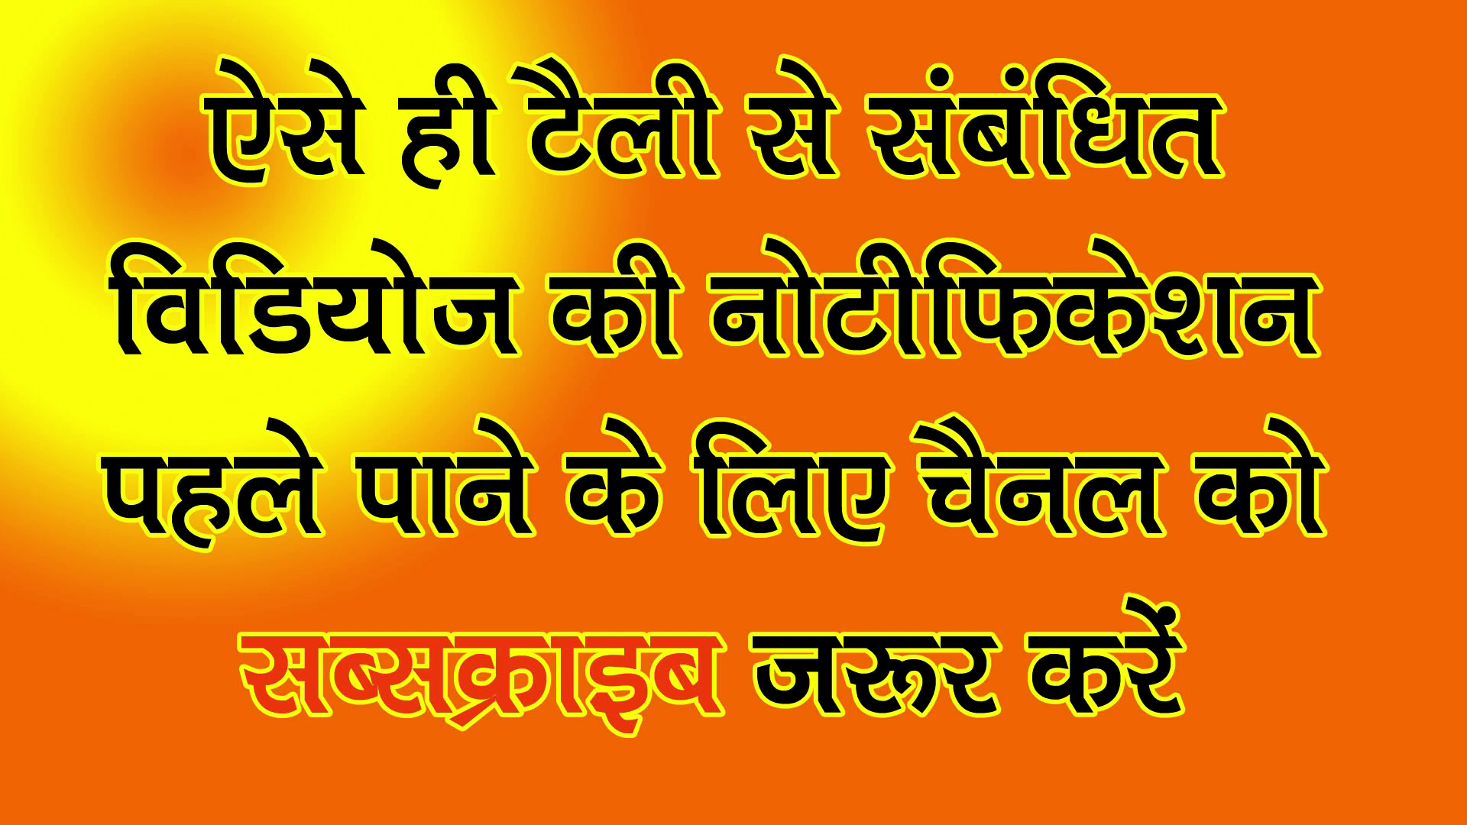